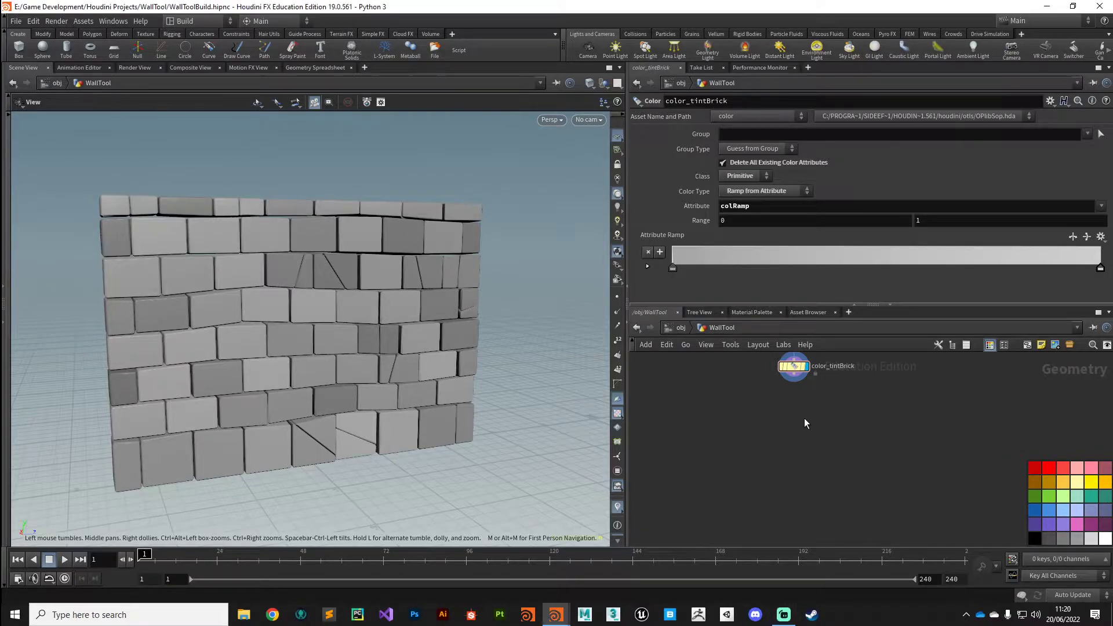
Add a Labs Delete Small Parts node after color_tintBrick, connect it and display its output
key(Tab)
text(dele)
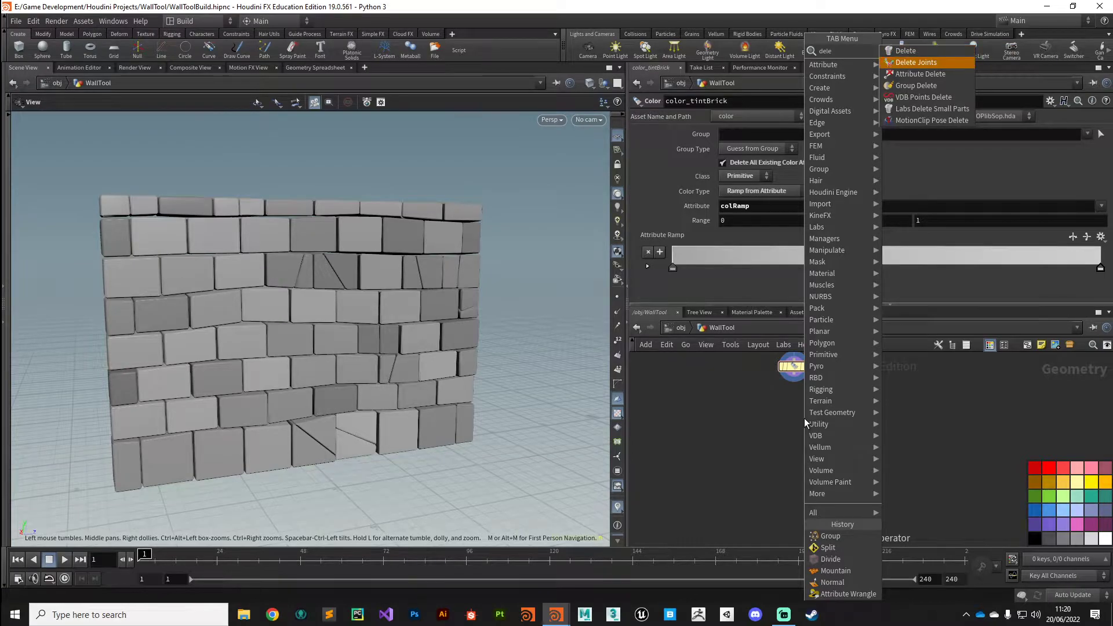
key(Down)
key(Down)
key(Down)
key(Down)
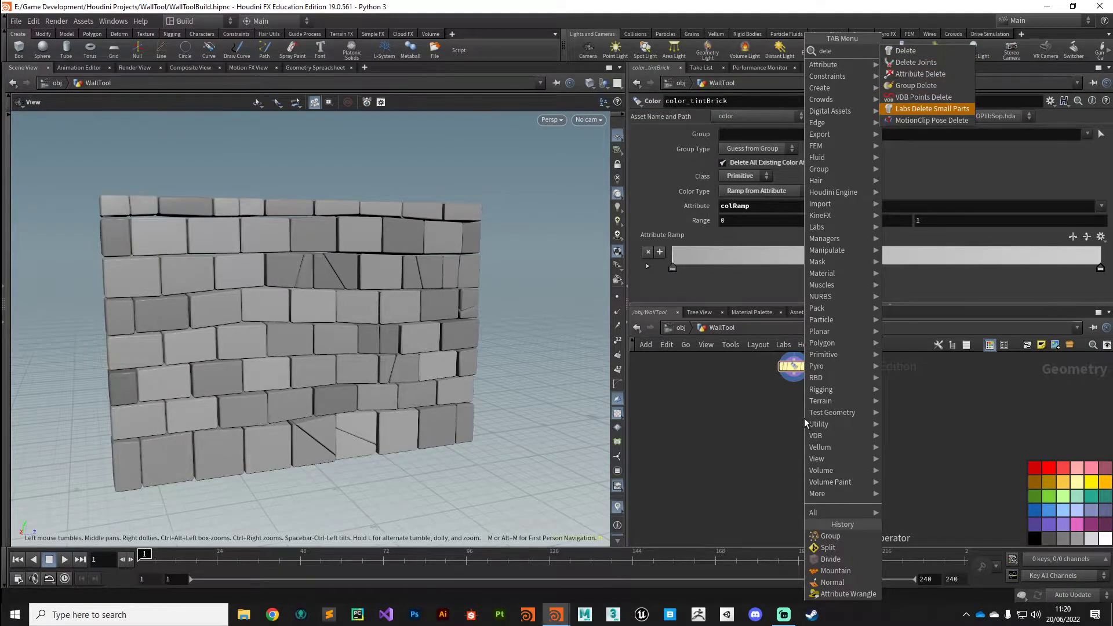
key(Return)
click(794, 409)
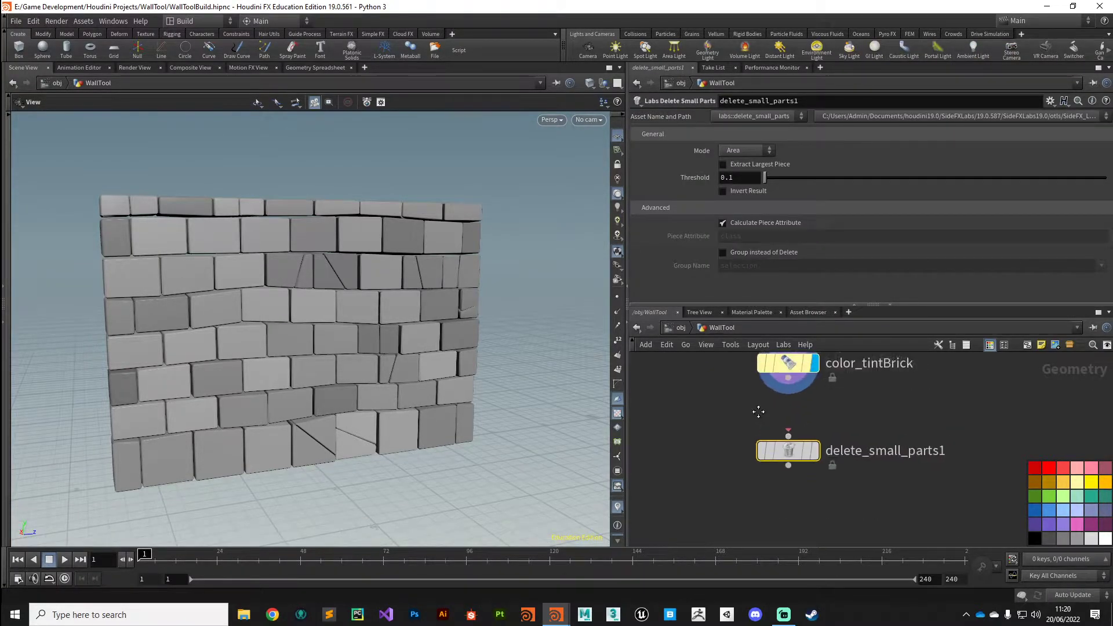
key(r)
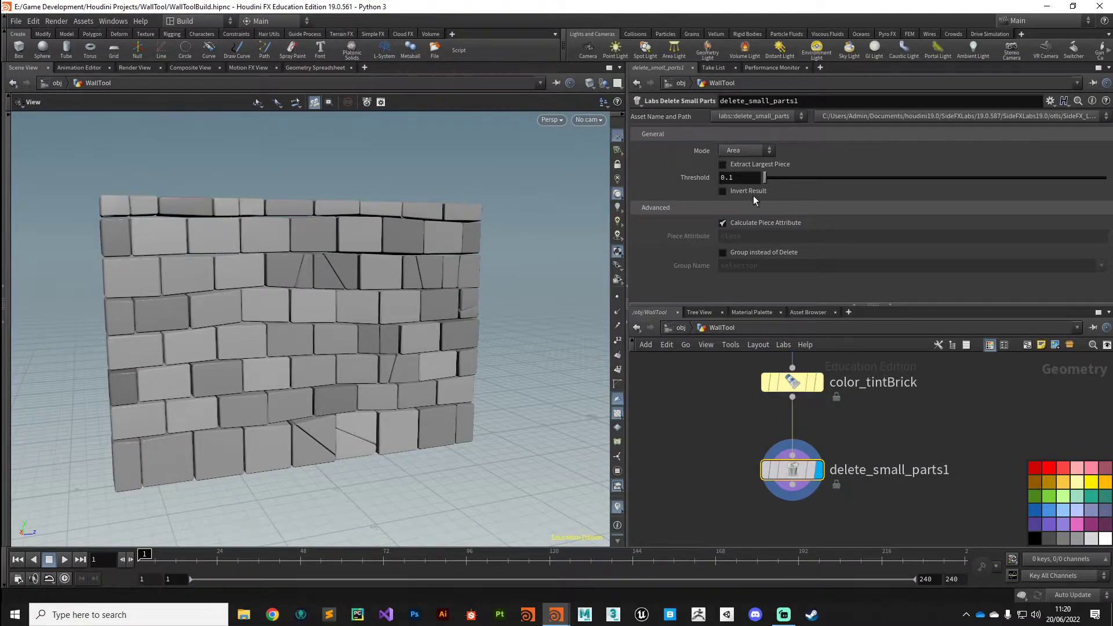
Try a threshold of 0.81 on the Labs Delete Small Parts node and check the gaps in the wall
drag(765, 178, 769, 183)
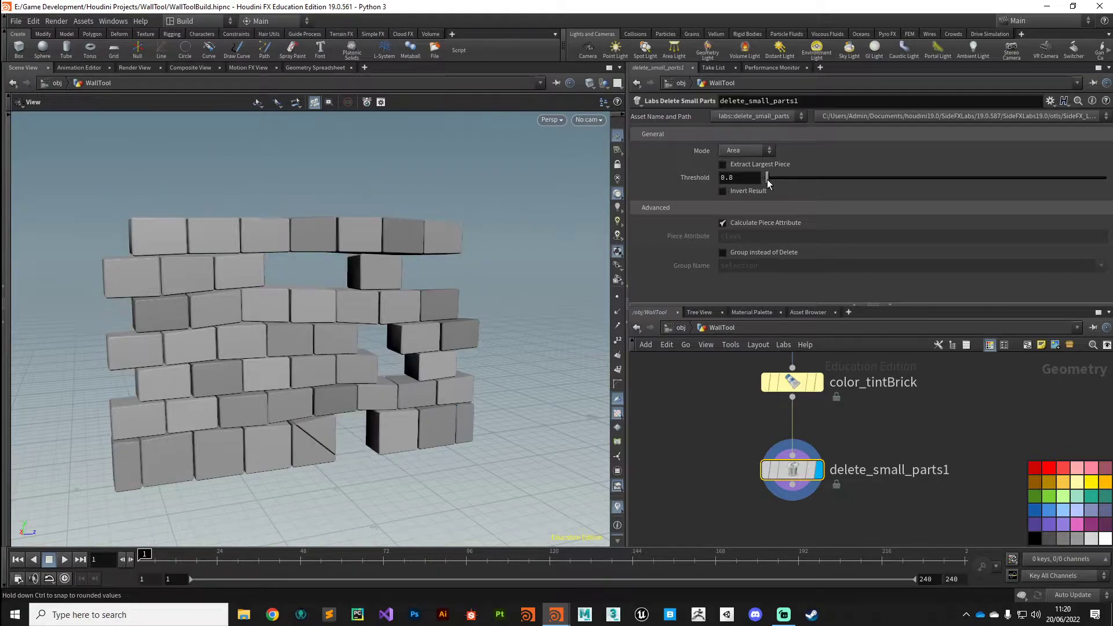
middle_drag(740, 178, 779, 194)
drag(400, 359, 320, 404)
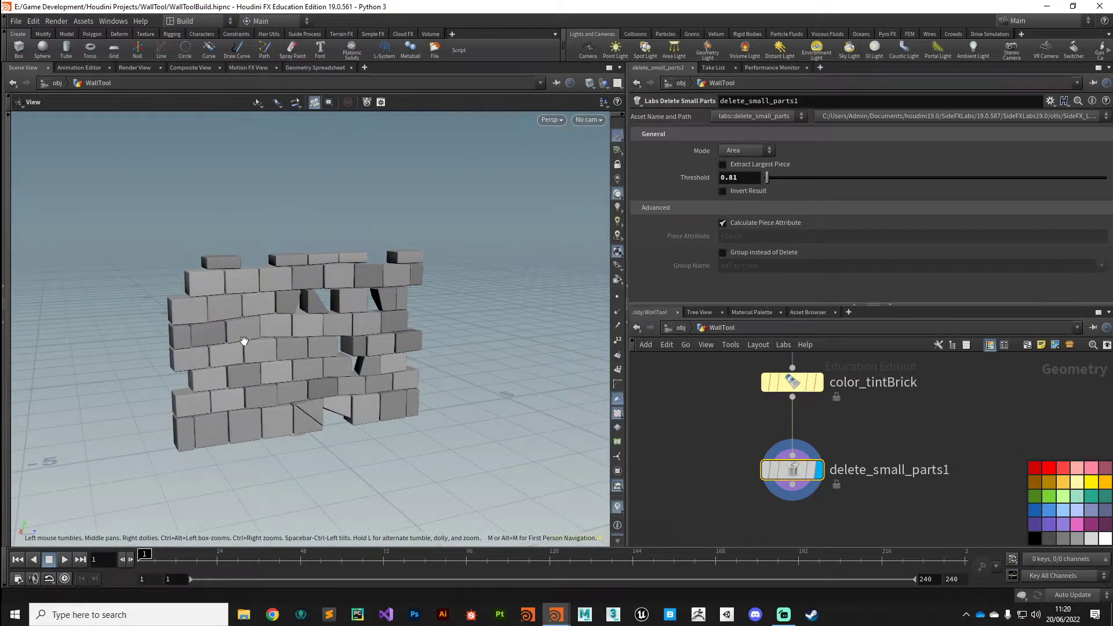
drag(243, 341, 371, 348)
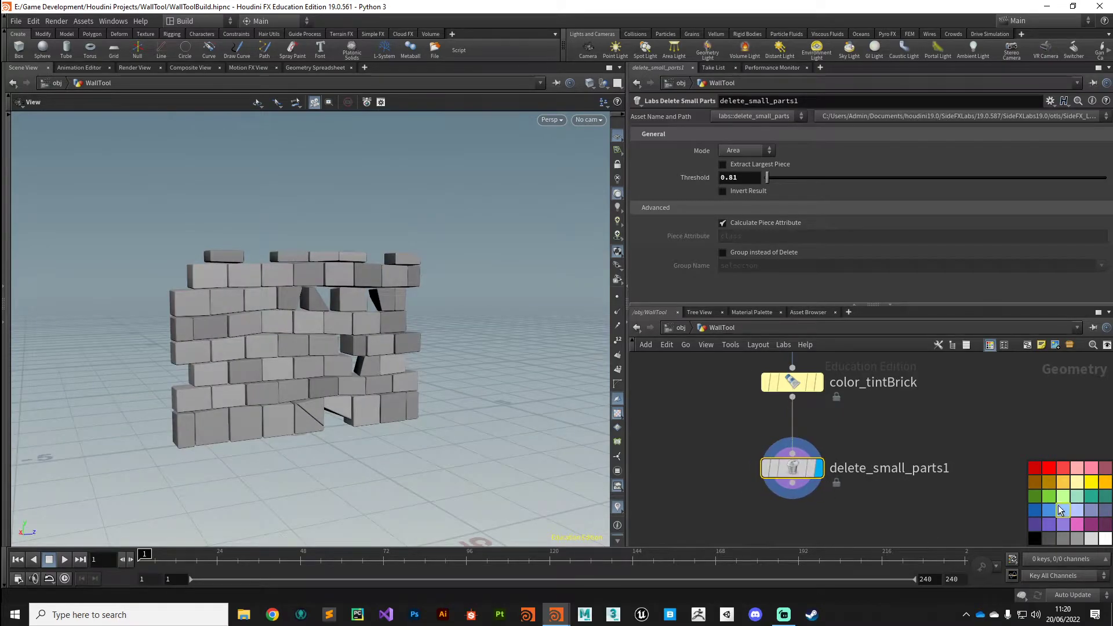
Colour the delete_small_parts1 node pale yellow and set its threshold to 0
click(1075, 485)
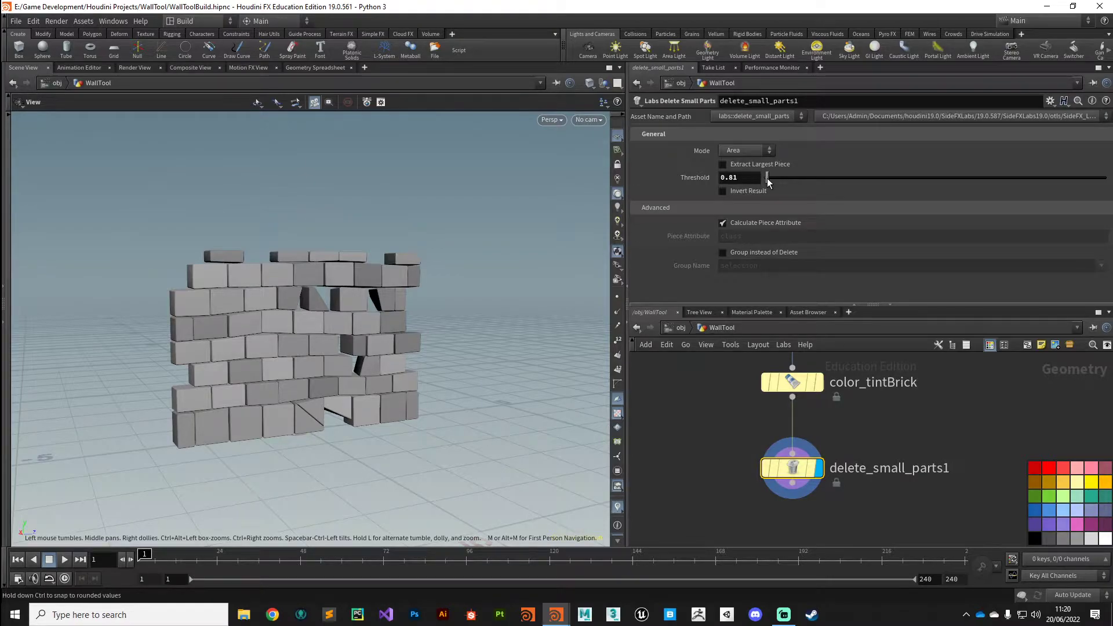
drag(766, 179, 756, 178)
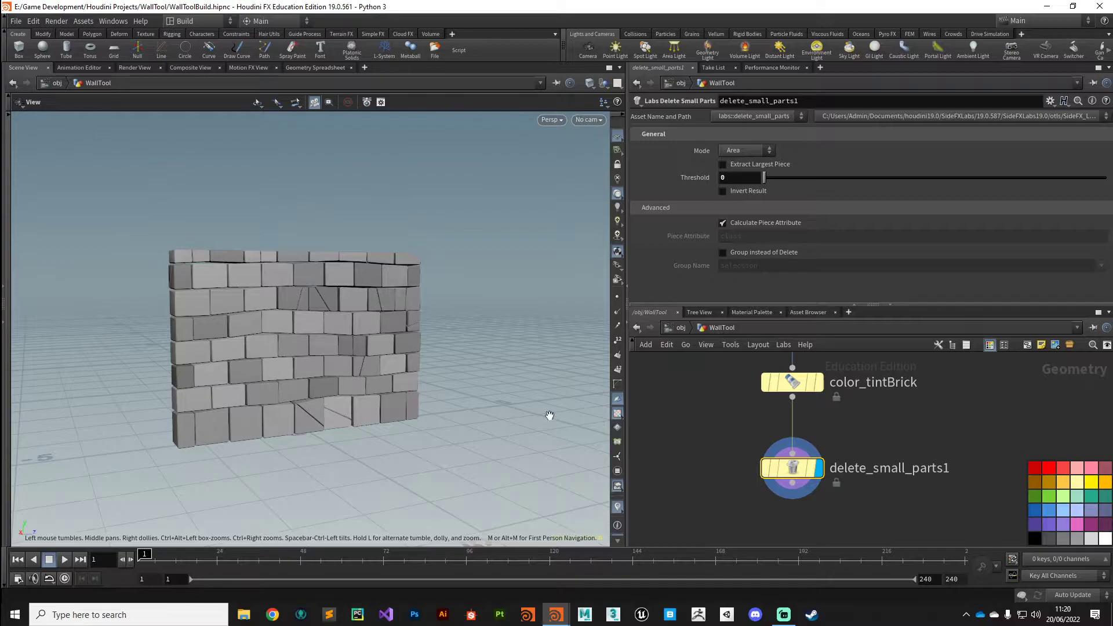
Set the length of the line_Width node at the start of the network to 3
scroll(703, 449, down, 3)
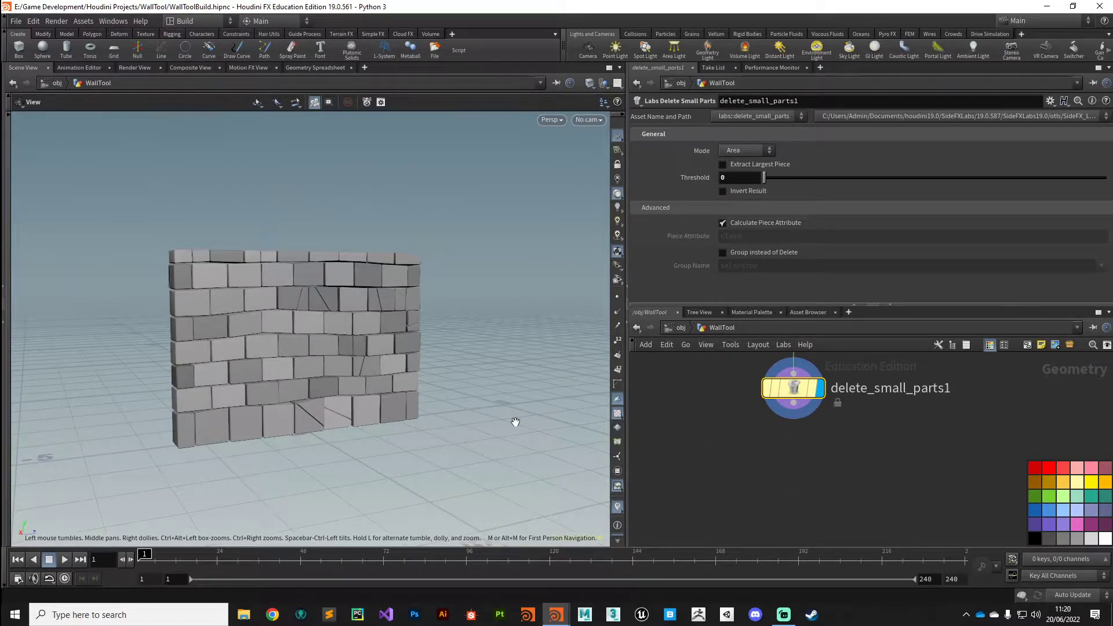
scroll(720, 440, up, 5)
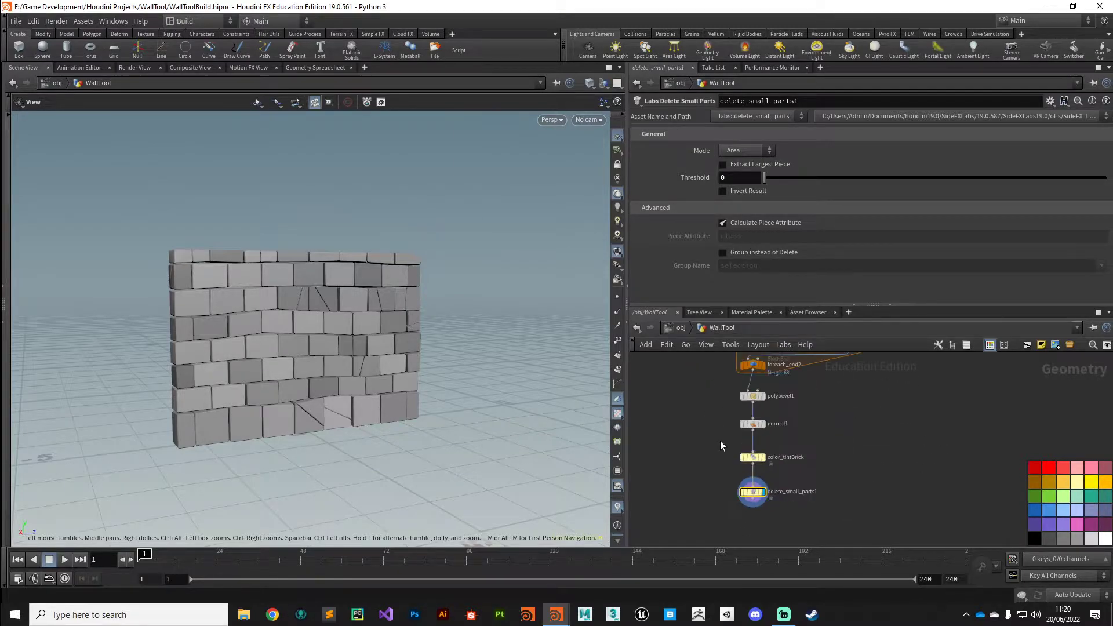
scroll(707, 475, up, 5)
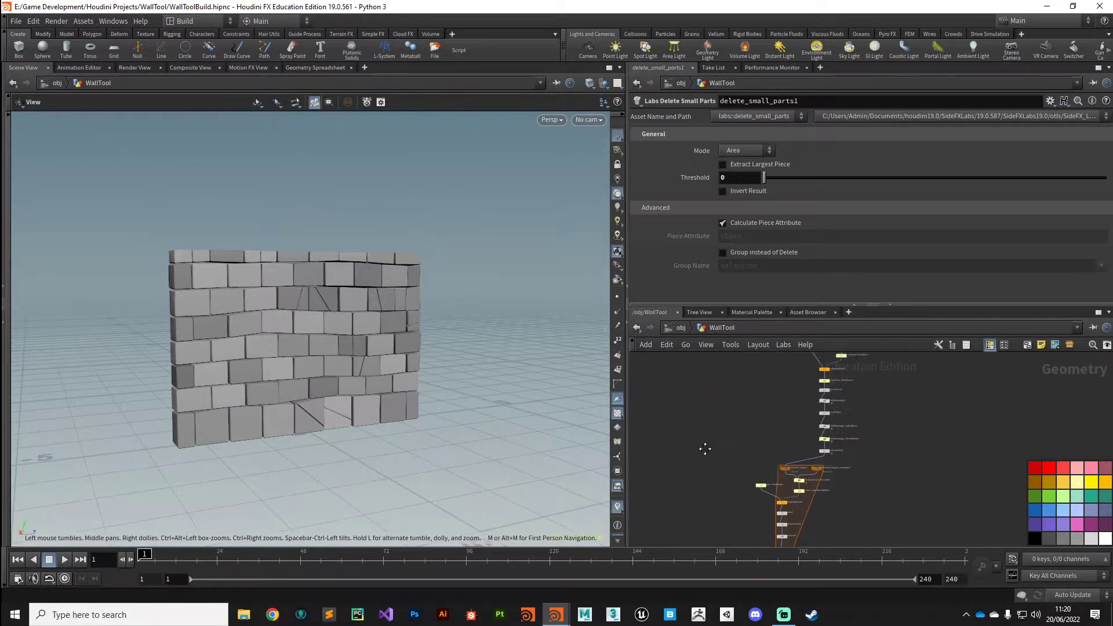
scroll(772, 435, up, 5)
middle_drag(777, 443, 739, 458)
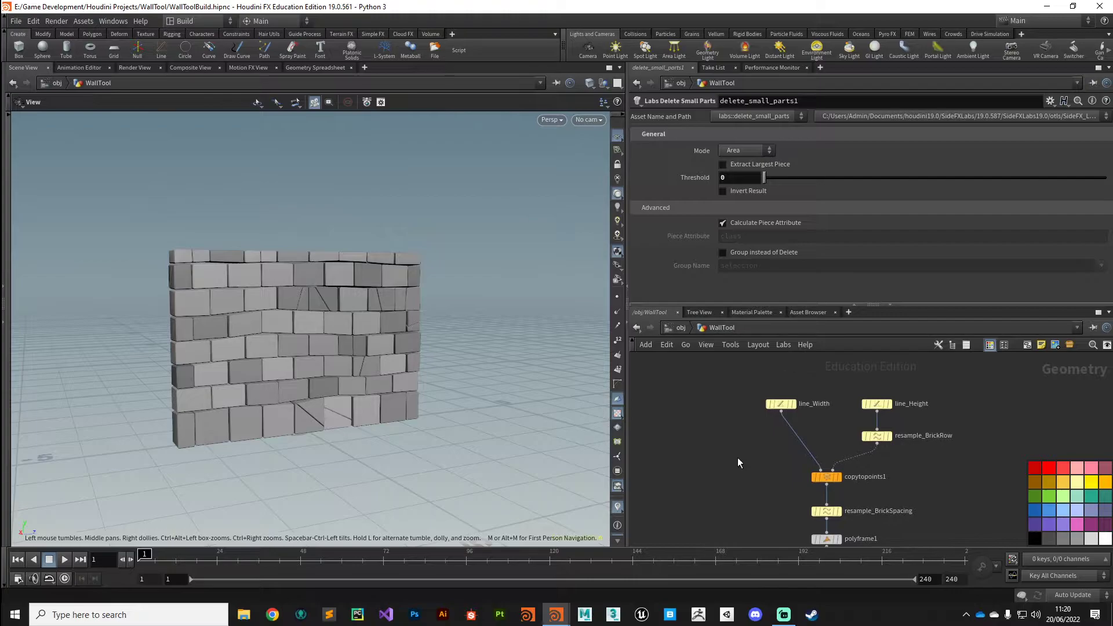
click(781, 404)
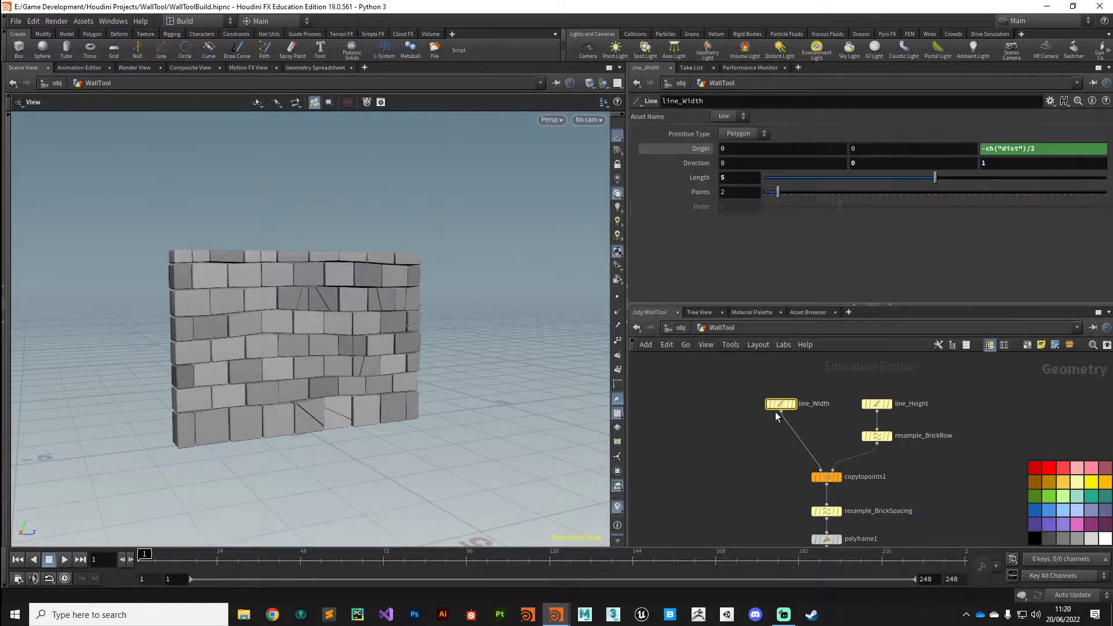
click(737, 178)
text(3)
key(Return)
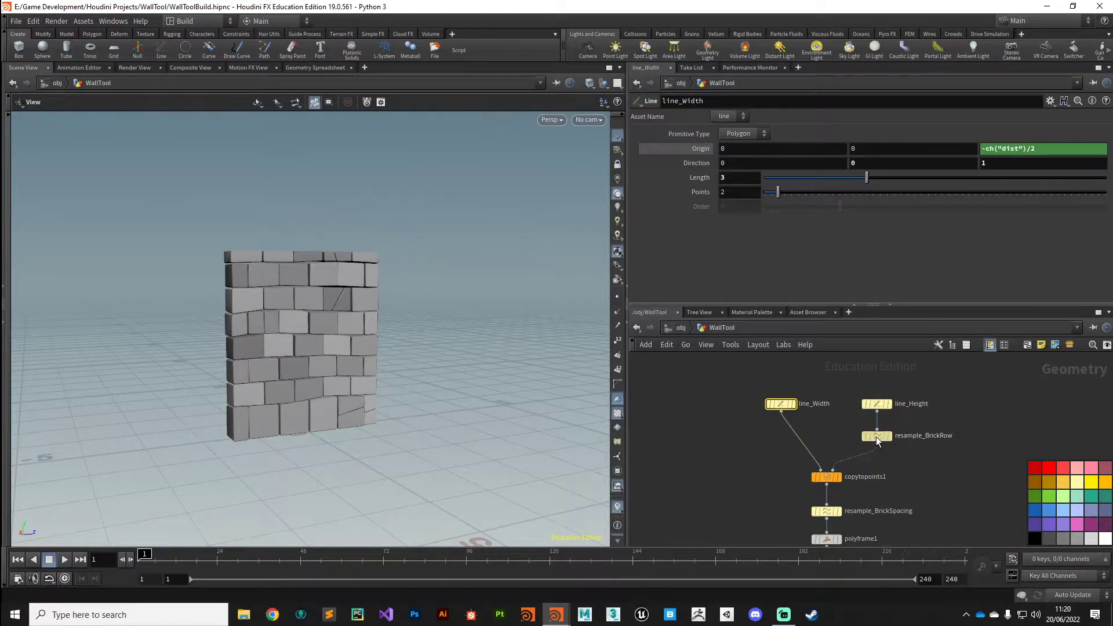
Set the resample_BrickRow node to 6 segments and the line_Height node's length to 2
click(875, 436)
drag(804, 259, 798, 259)
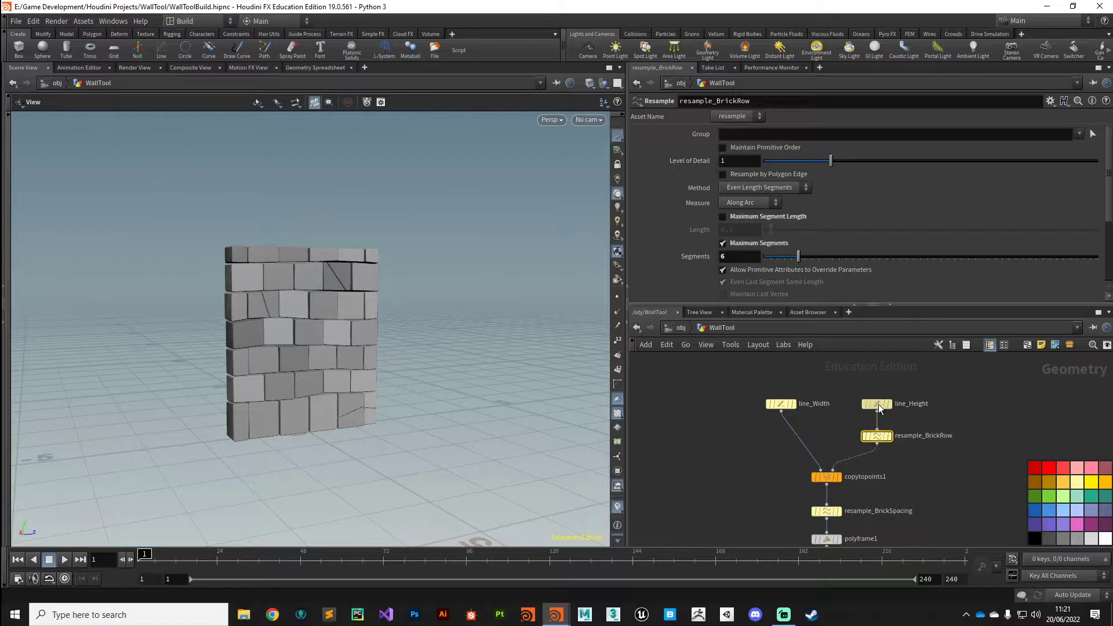
click(877, 405)
double_click(730, 184)
text(2)
key(Return)
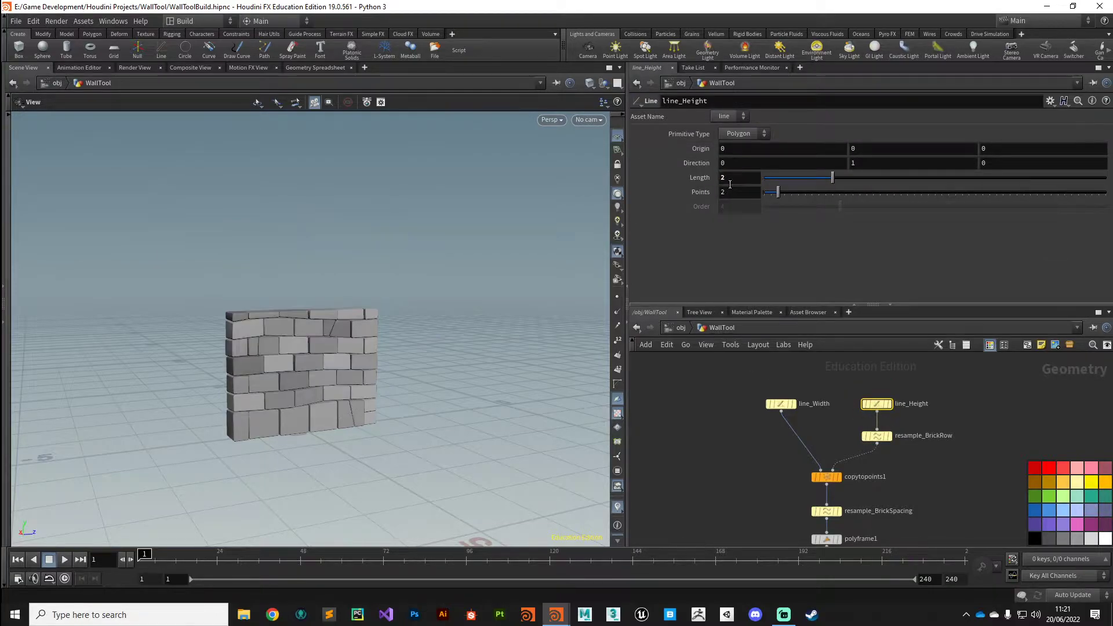
drag(364, 420, 327, 430)
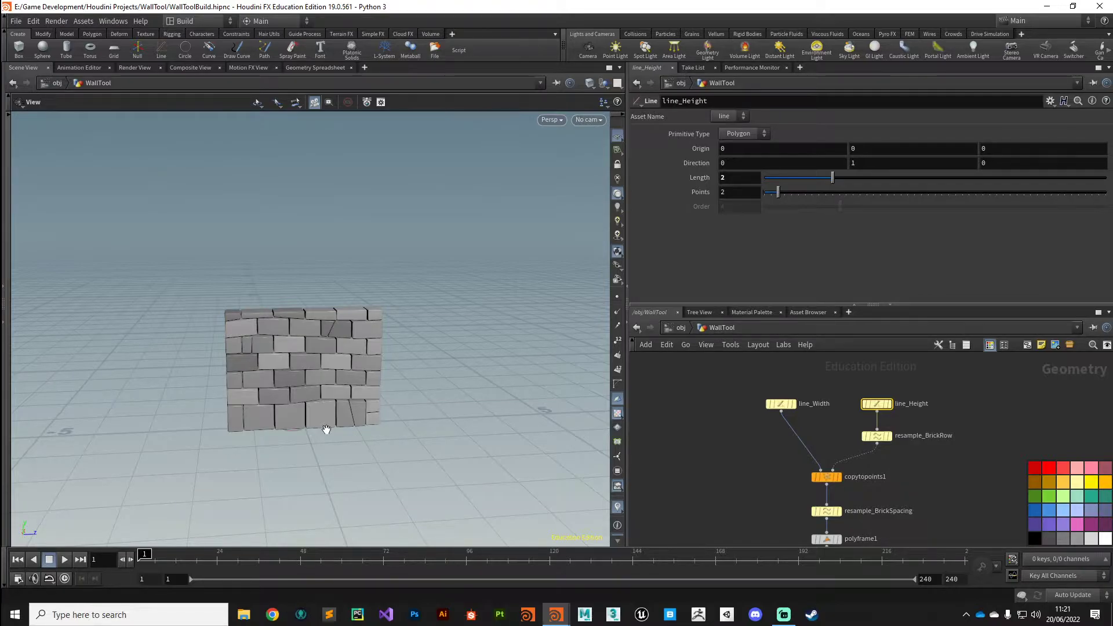
drag(326, 303, 300, 405)
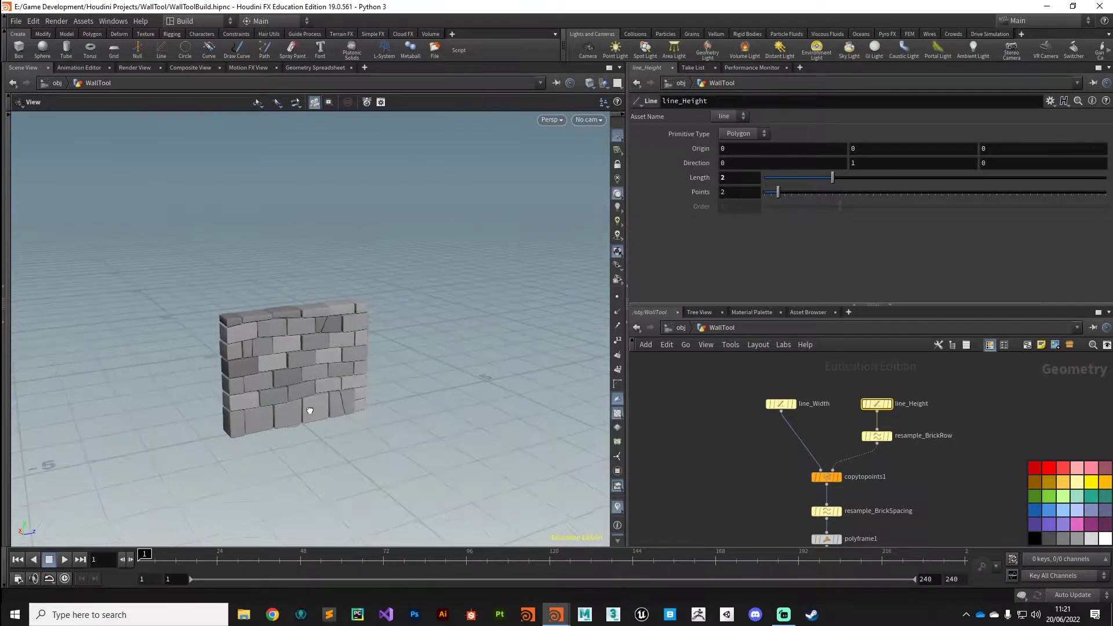
scroll(278, 349, up, 3)
scroll(279, 349, up, 3)
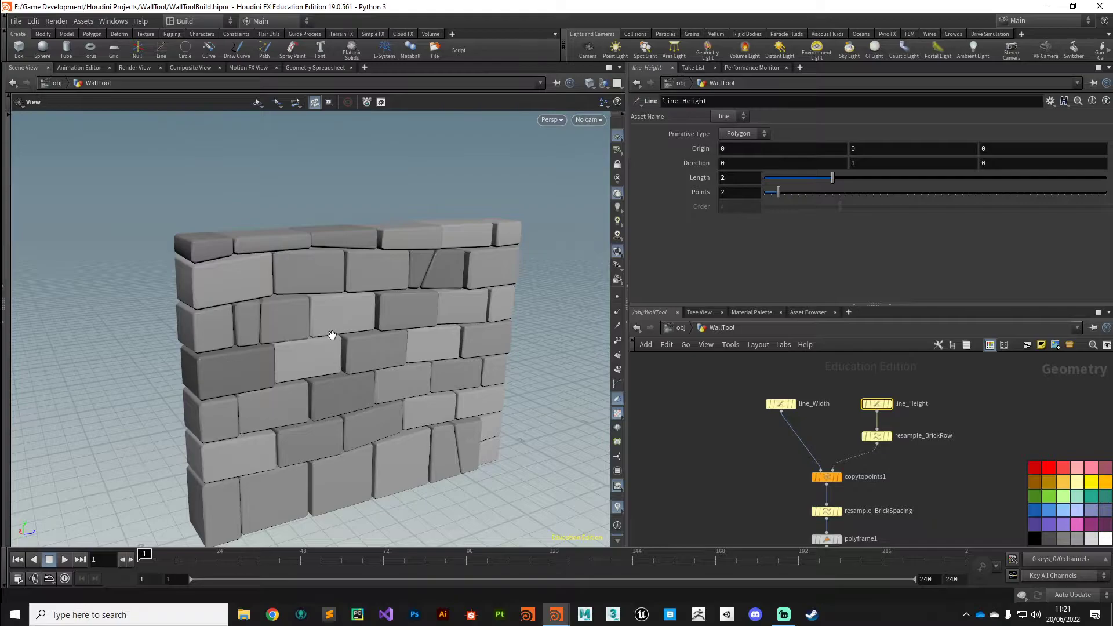
Add a Labs Edge Damage node near delete_small_parts1 at the end of the network, leaving it unconnected
scroll(756, 427, down, 5)
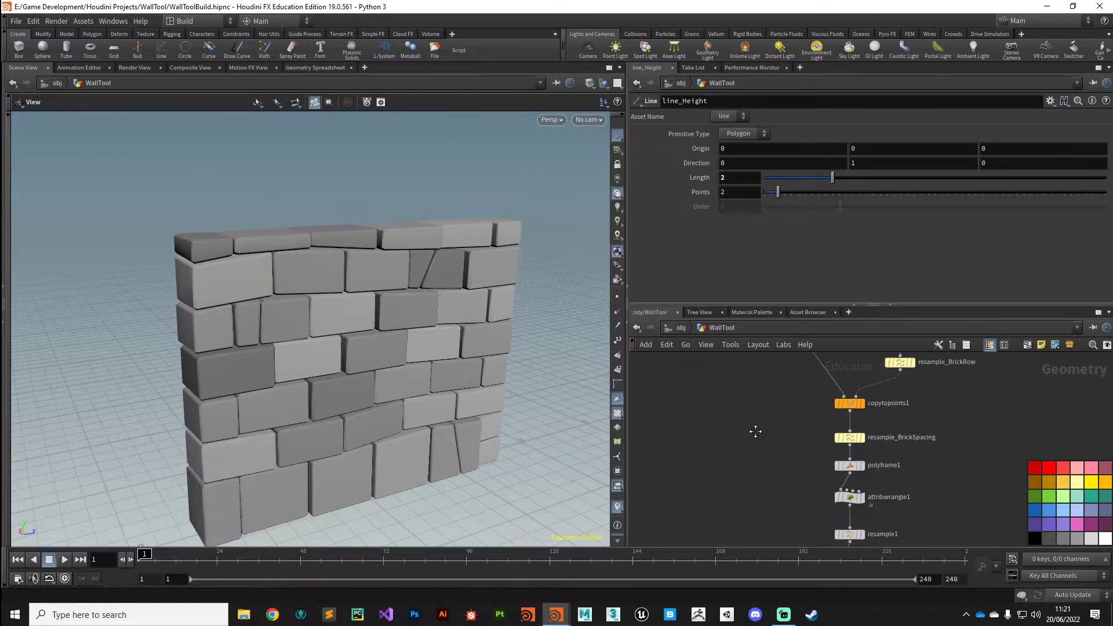
scroll(749, 410, up, 5)
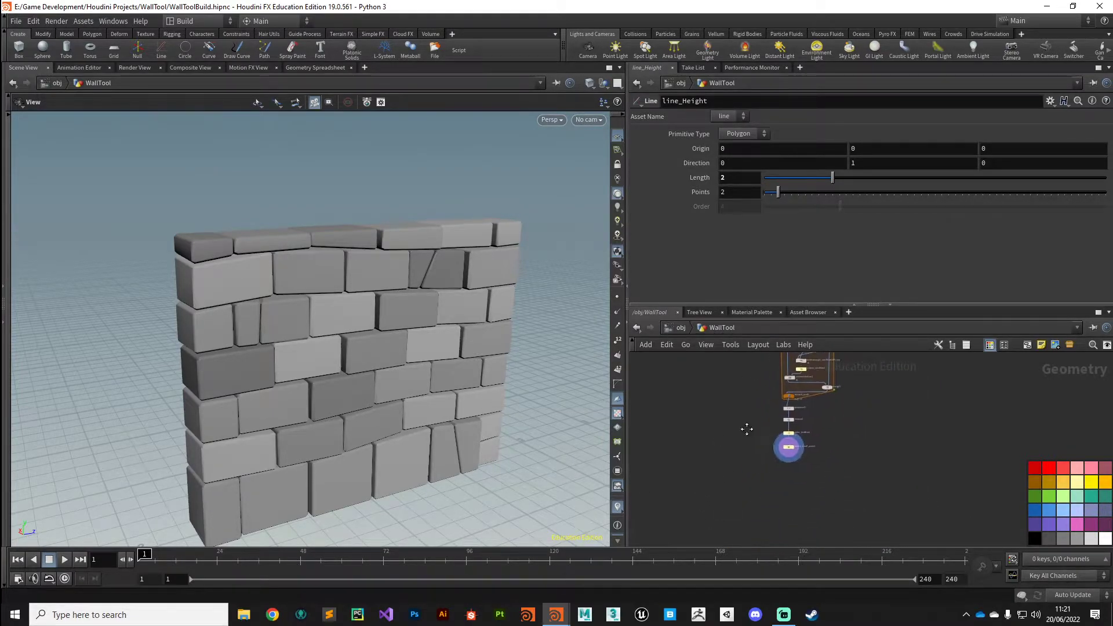
scroll(780, 458, up, 2)
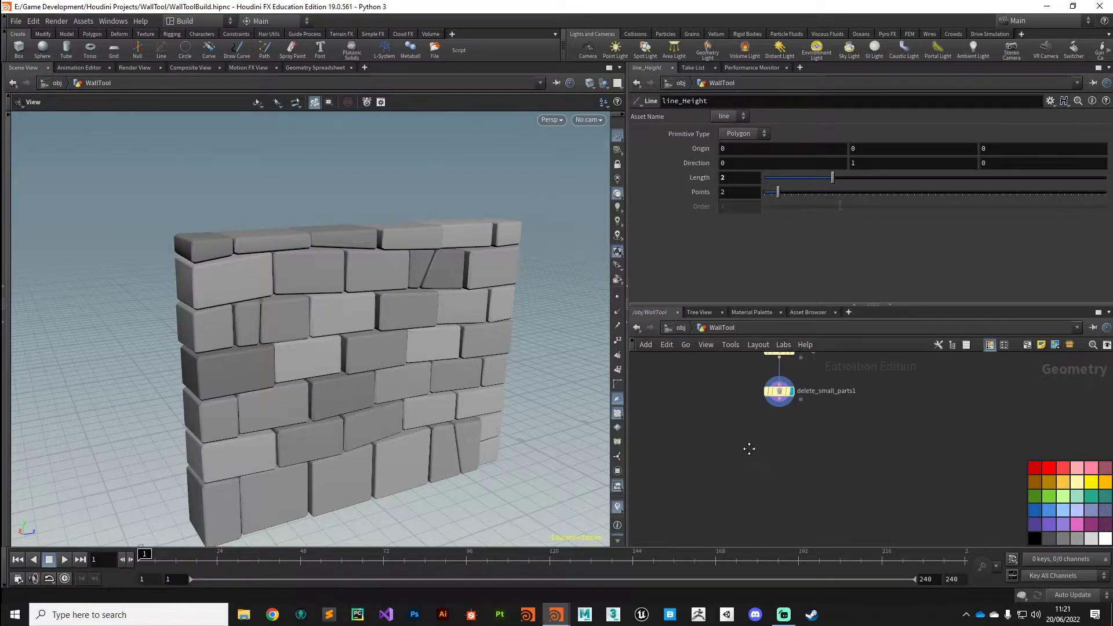
key(Tab)
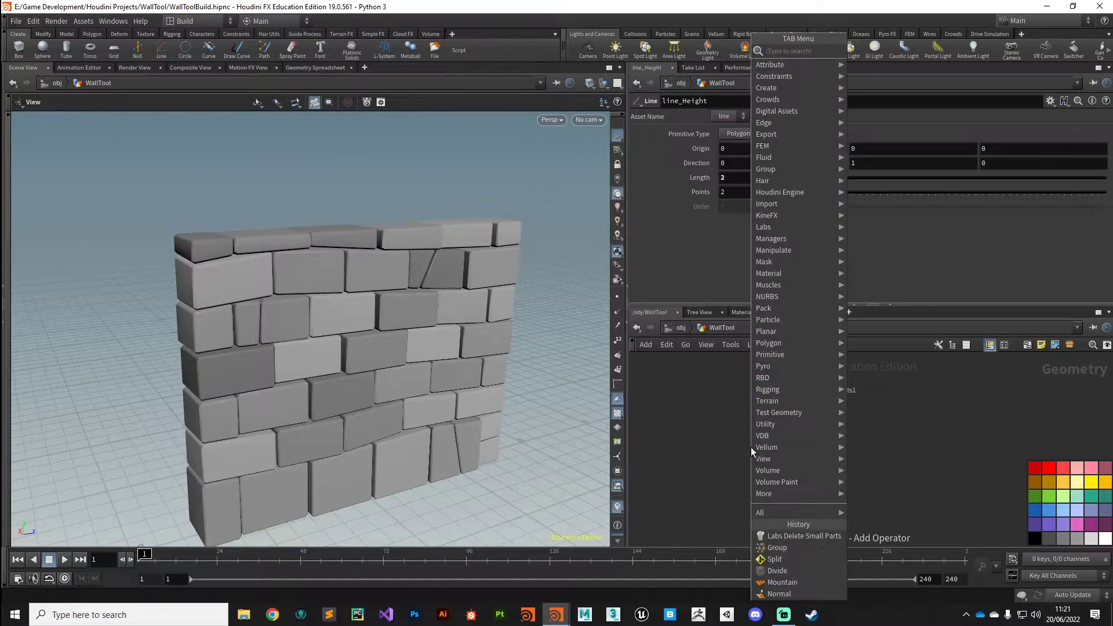
text(edg)
key(Down)
key(Down)
key(Down)
key(Down)
key(Down)
key(Down)
key(Down)
key(Down)
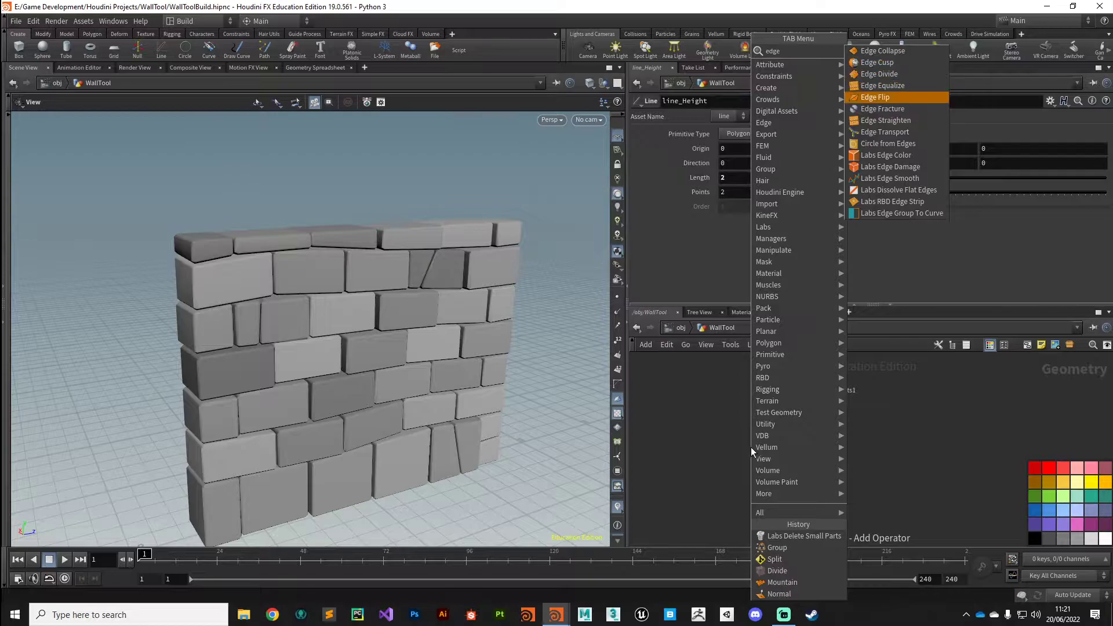
key(Down)
key(Down)
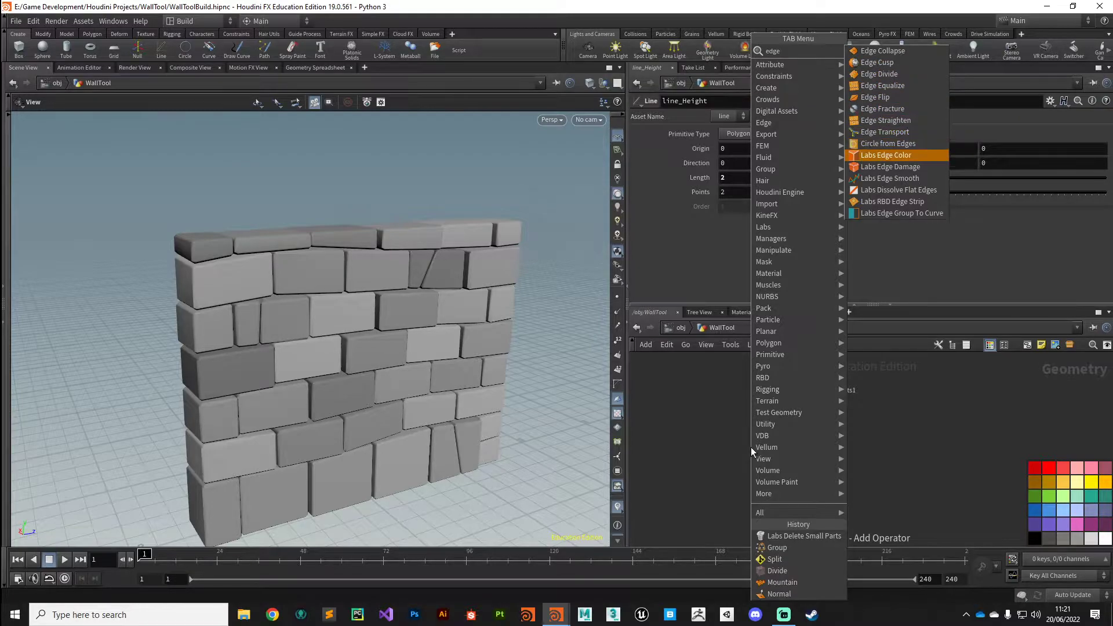
key(Return)
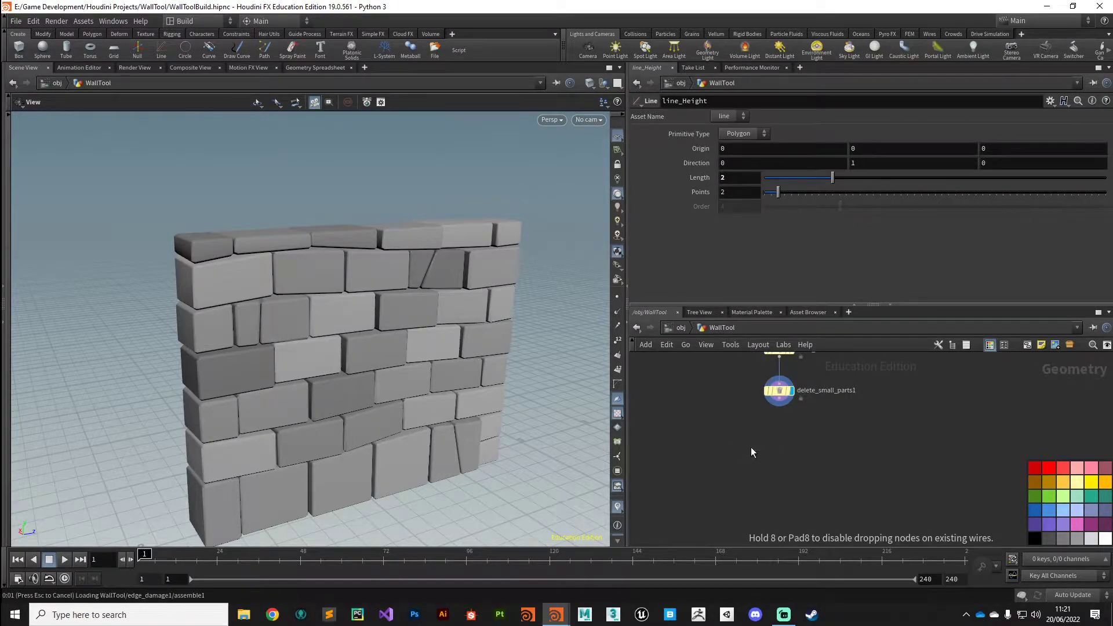
click(750, 452)
drag(750, 452, 695, 439)
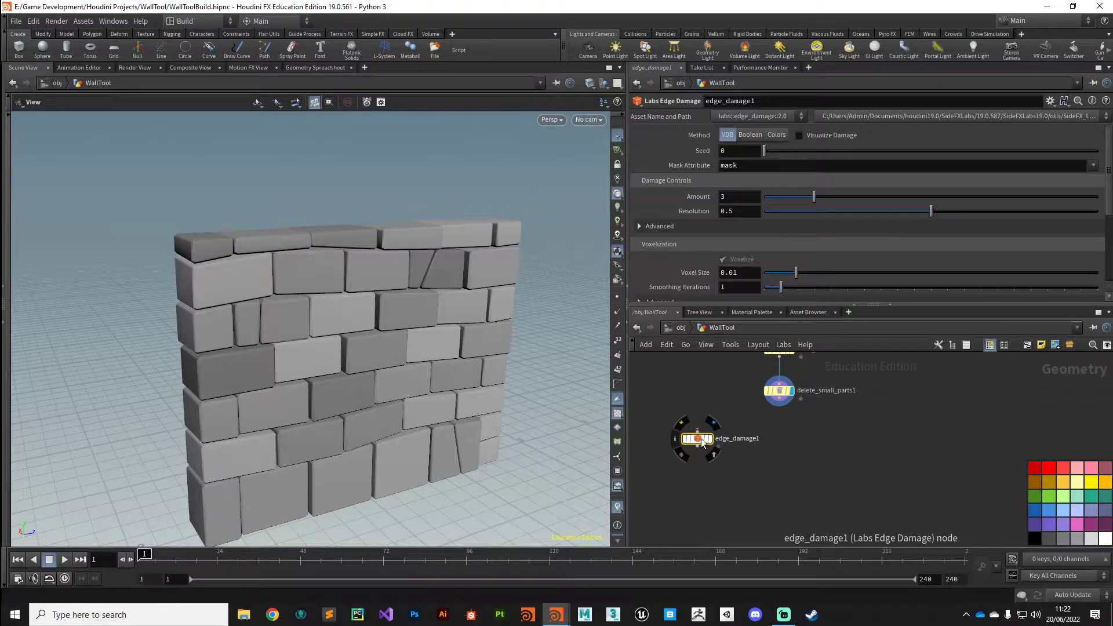
Look into the edge_damage1 node's internal network and noise parameters, and delete the node
double_click(696, 439)
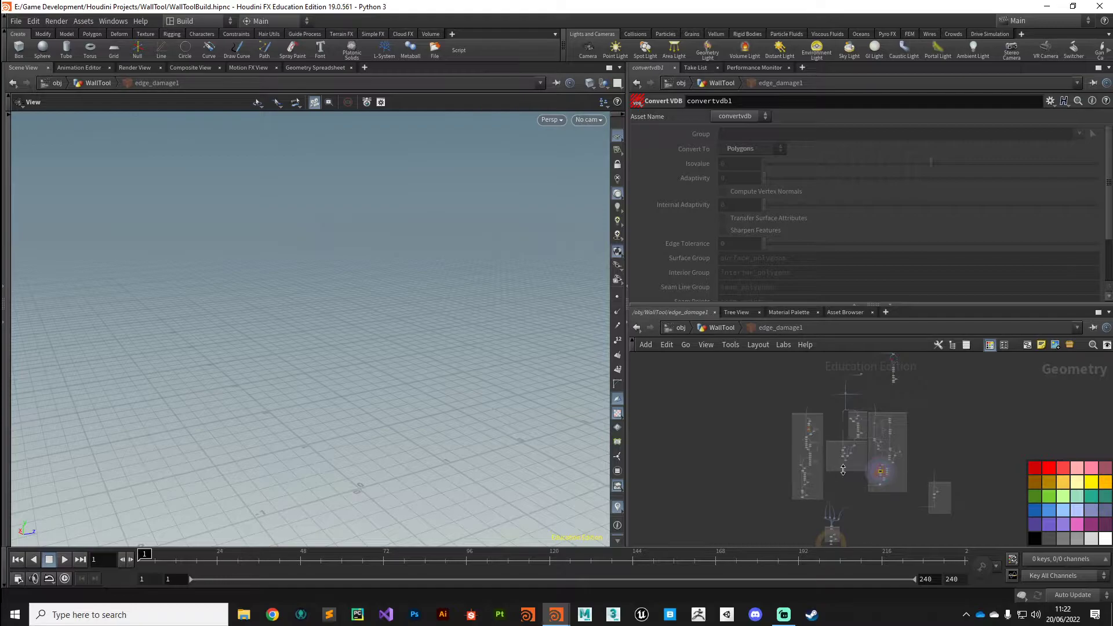
key(u)
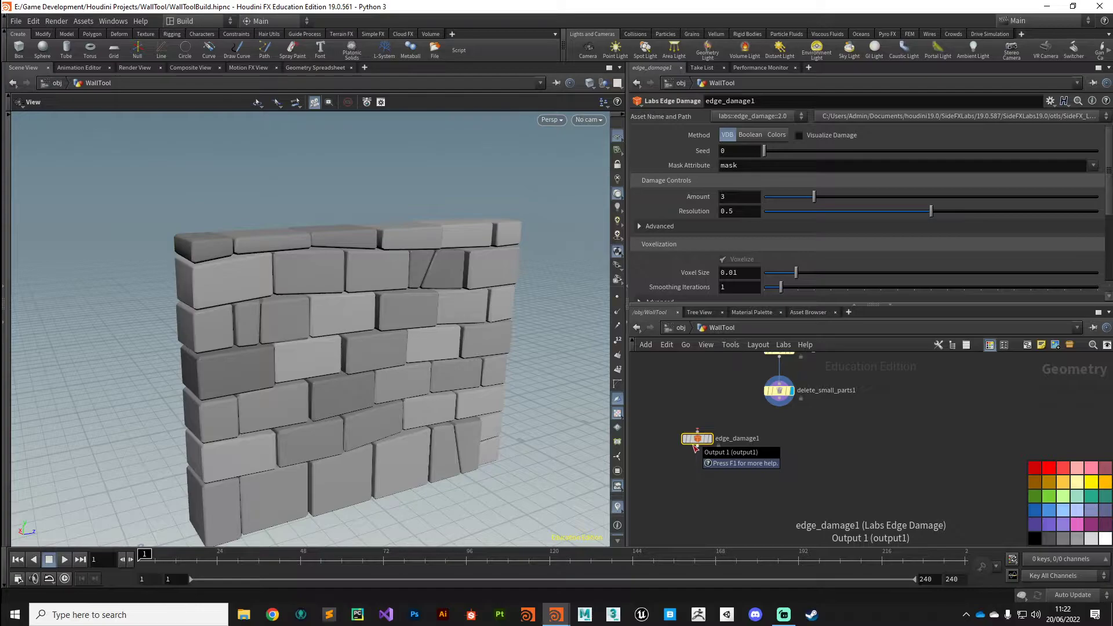
scroll(692, 272, down, 3)
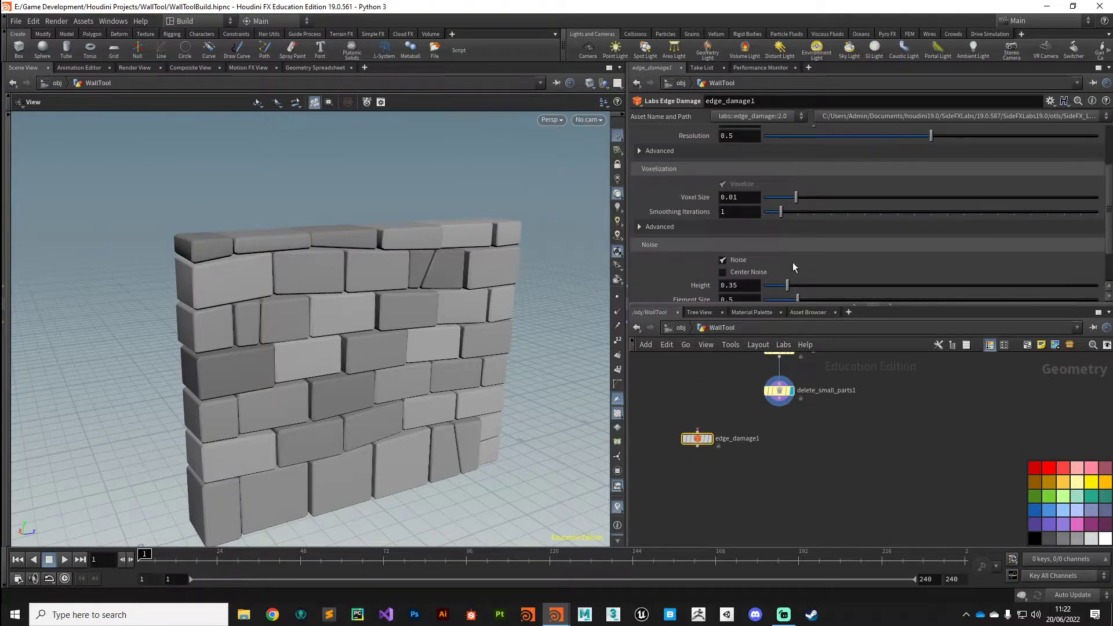
drag(687, 439, 672, 442)
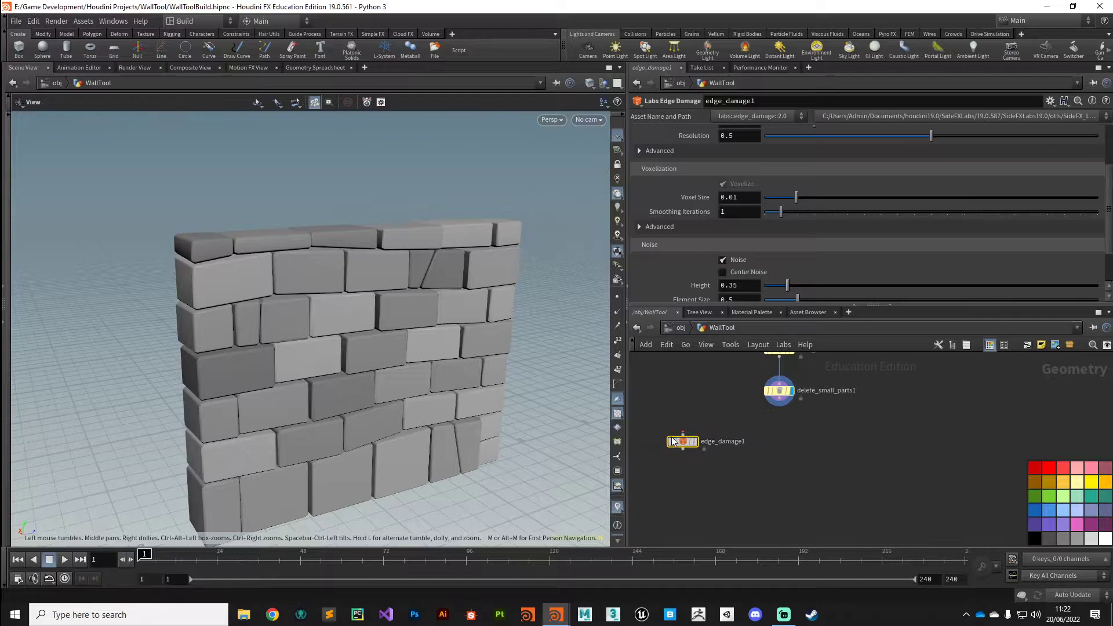
mouse_move(673, 441)
drag(683, 441, 680, 434)
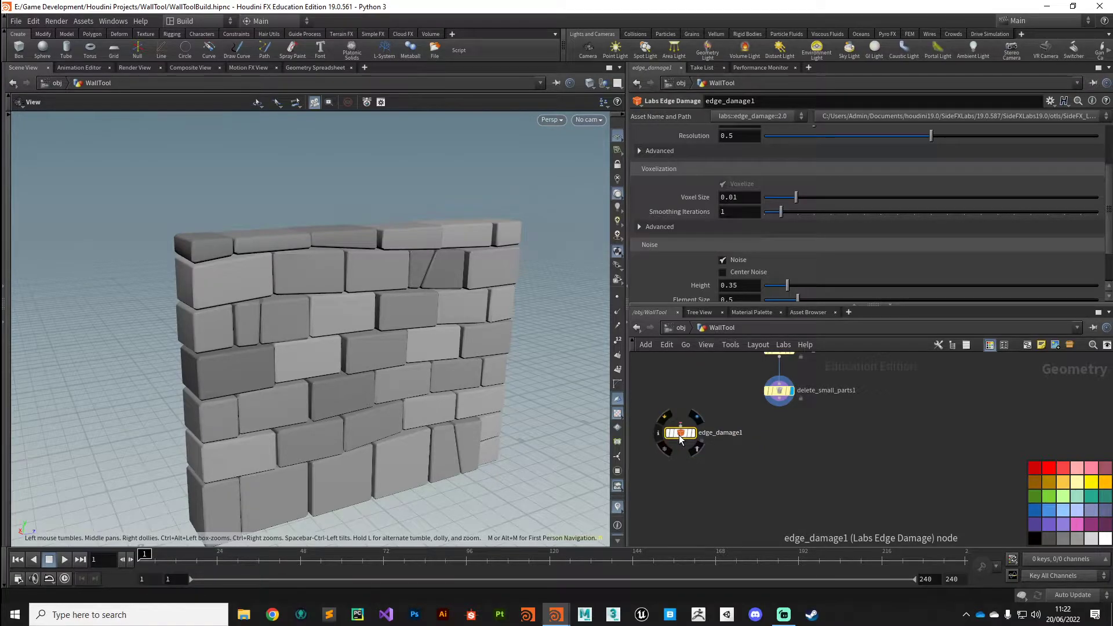
key(Delete)
Add a For-Each Connected Piece block beneath the delete_small_parts1 node
key(Tab)
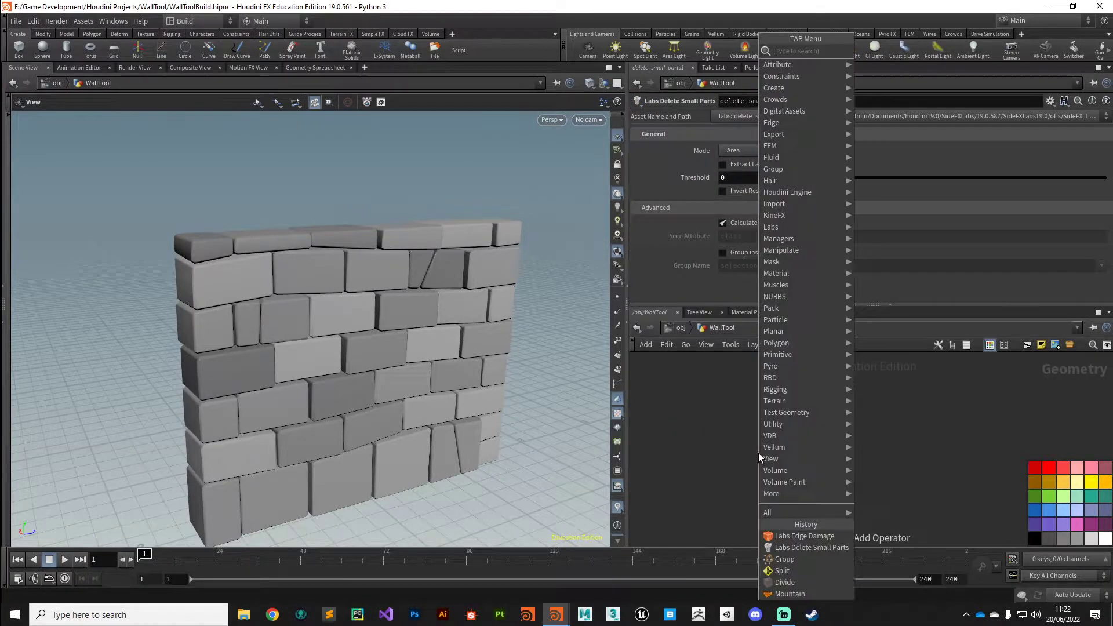
text(fore)
key(Down)
key(Down)
key(Down)
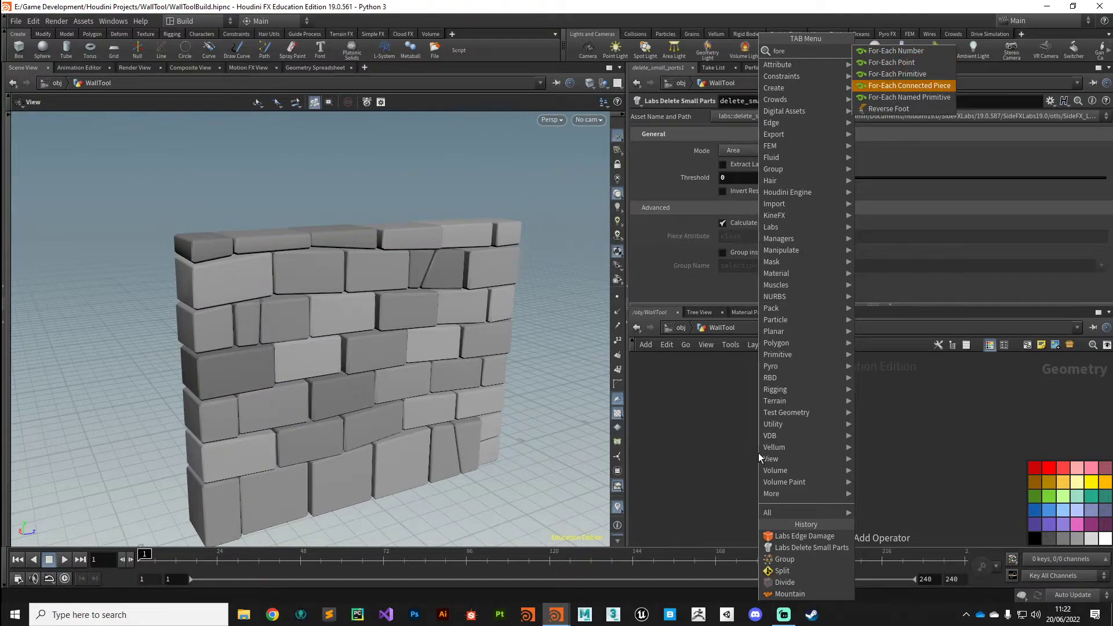
key(Return)
click(758, 453)
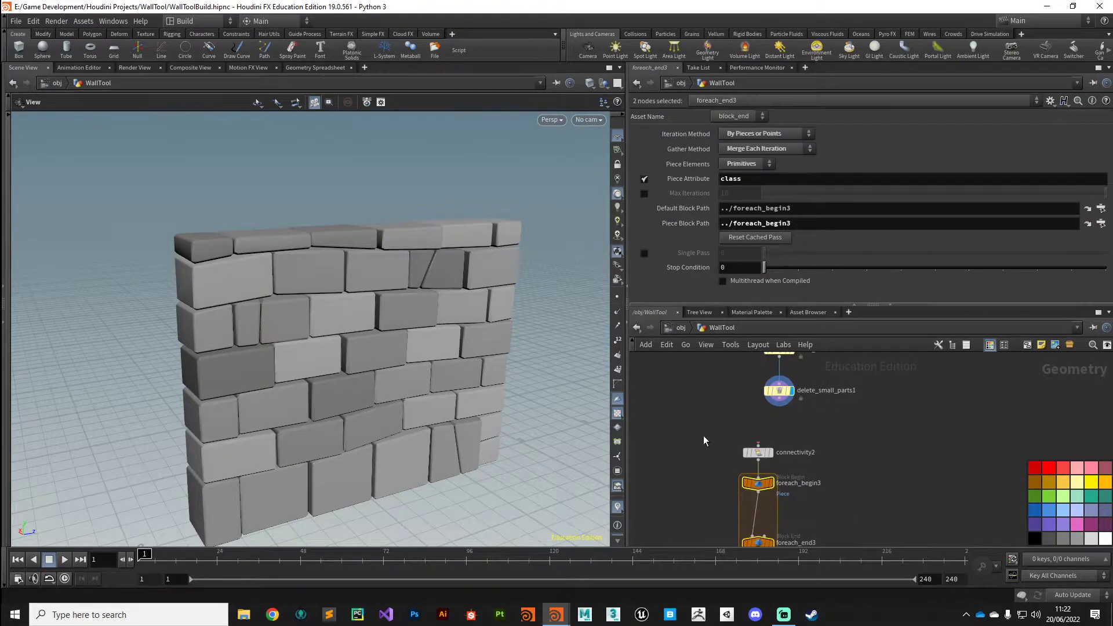
Feed delete_small_parts1 into the new loop, display foreach_begin3 and frame its single brick in an enlarged network layout
click(774, 485)
scroll(713, 447, down, 3)
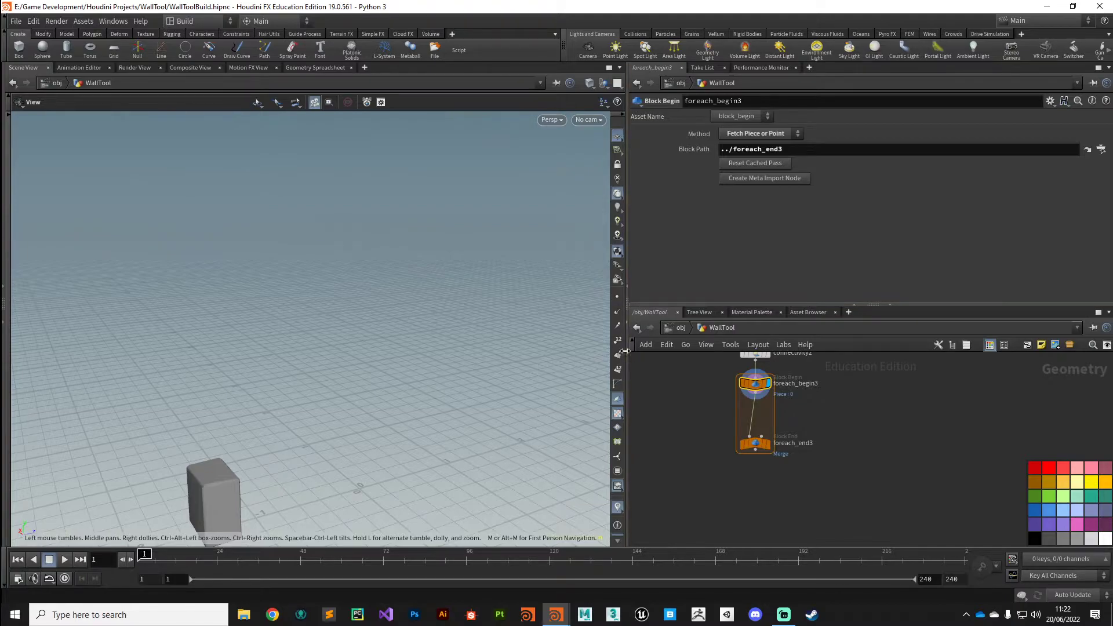
drag(624, 350, 512, 351)
drag(765, 305, 763, 203)
middle_drag(340, 378, 341, 291)
scroll(300, 338, up, 5)
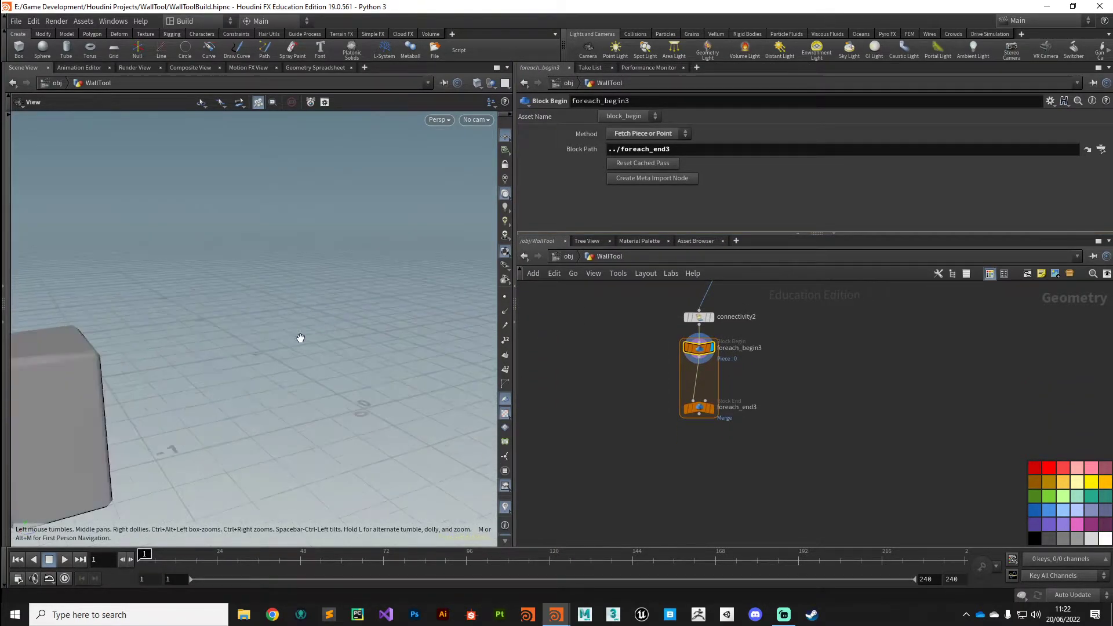
key(h)
drag(191, 405, 343, 389)
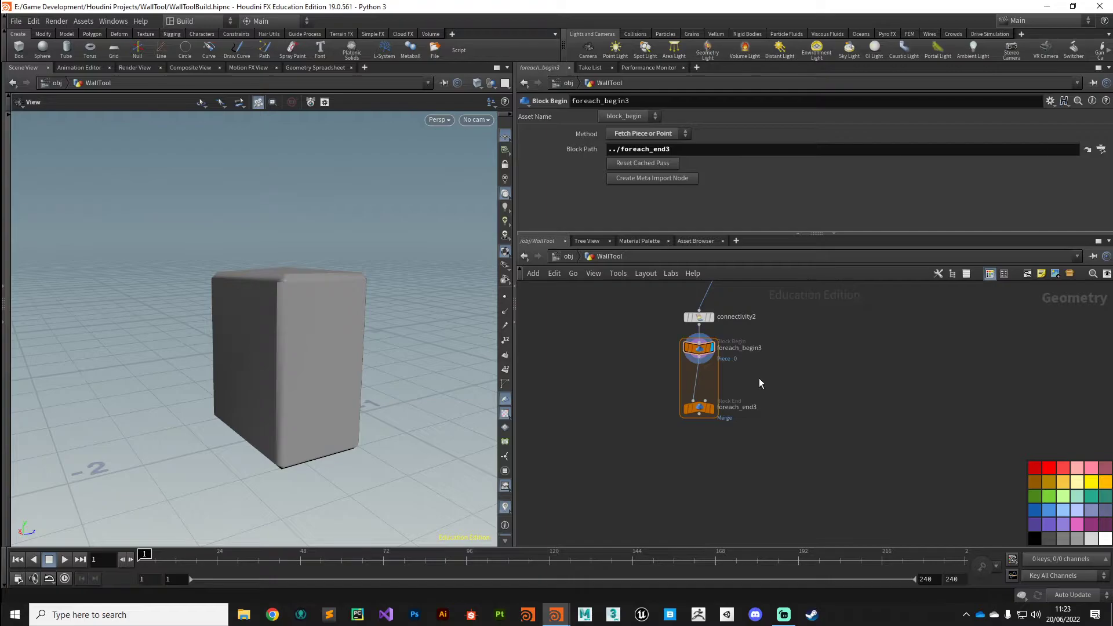
Add a Remesh node fed by foreach_begin3, display it and turn on wire-over-shaded viewing
key(Tab)
text(rem)
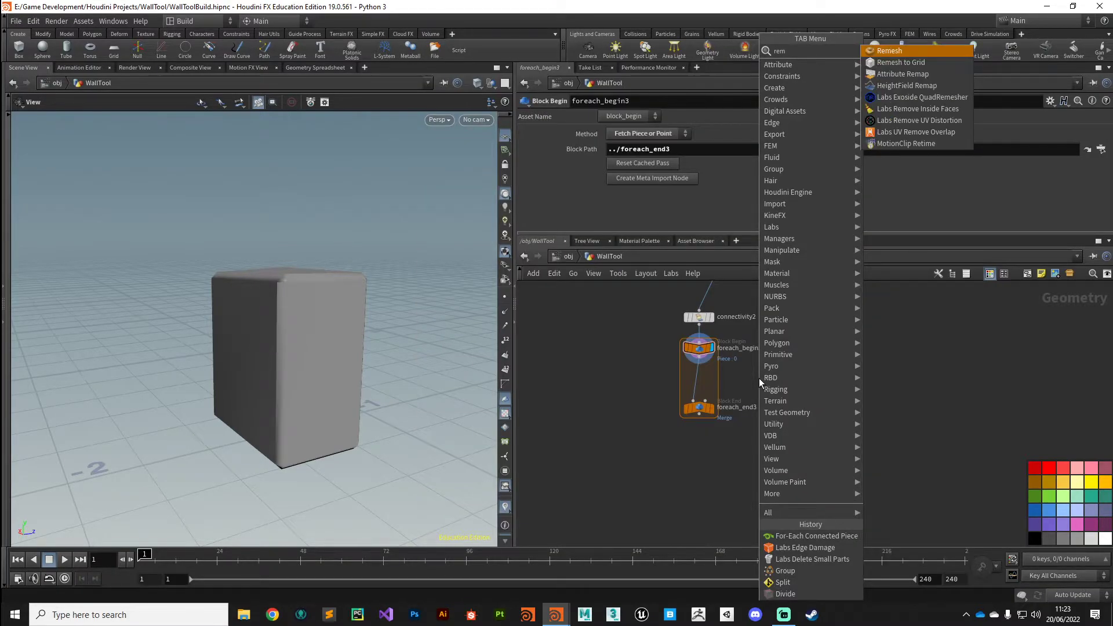
key(Return)
click(753, 375)
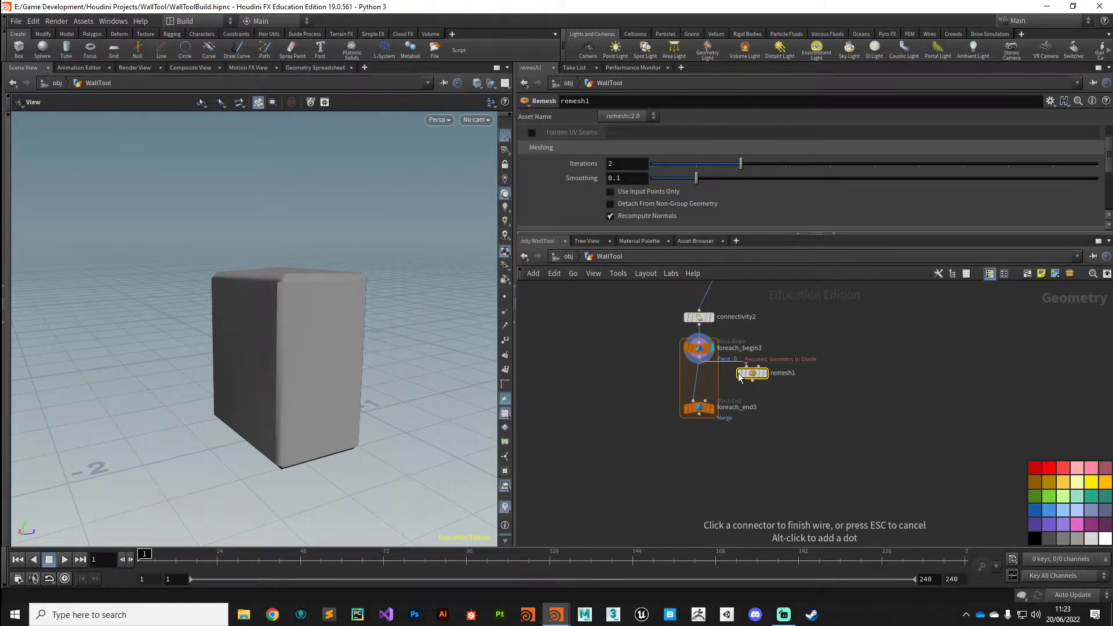
click(740, 375)
click(750, 371)
drag(750, 371, 759, 378)
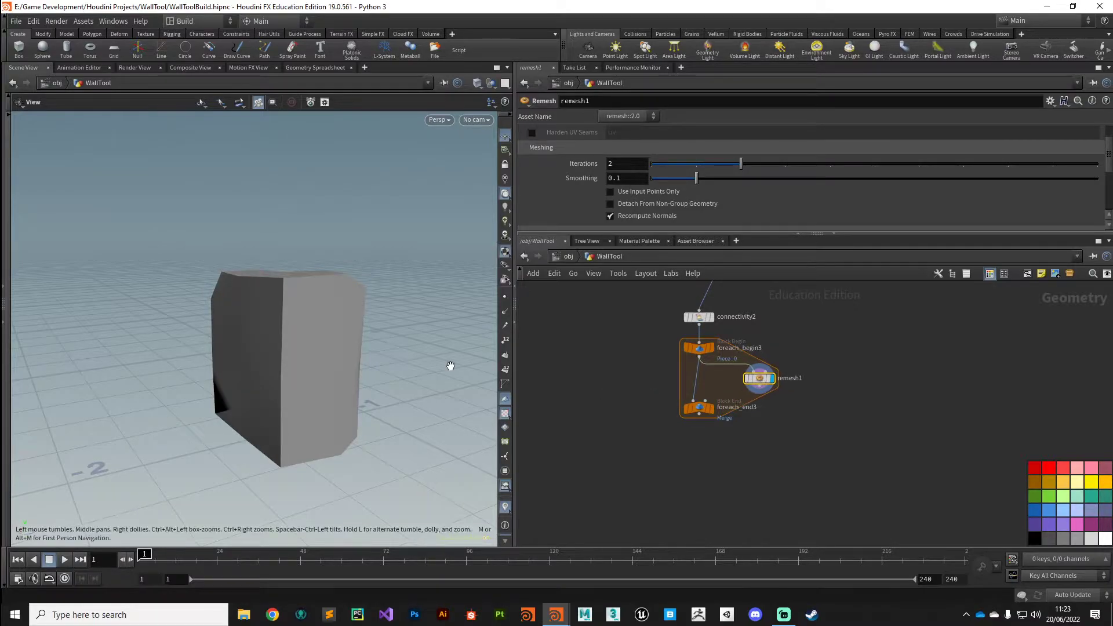
key(shift+w)
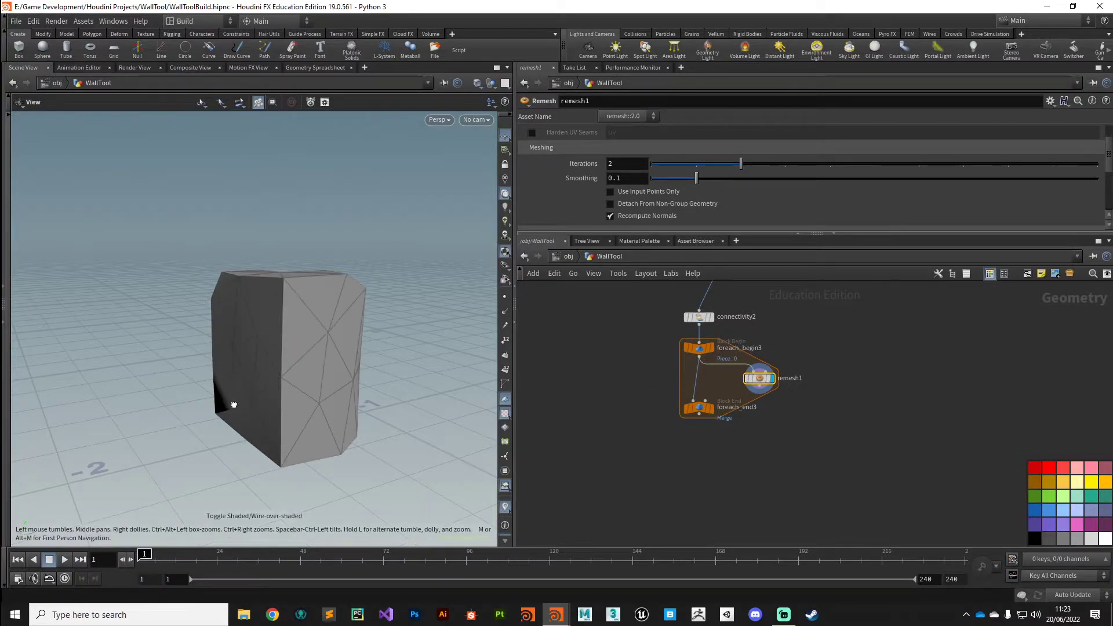
drag(233, 405, 229, 353)
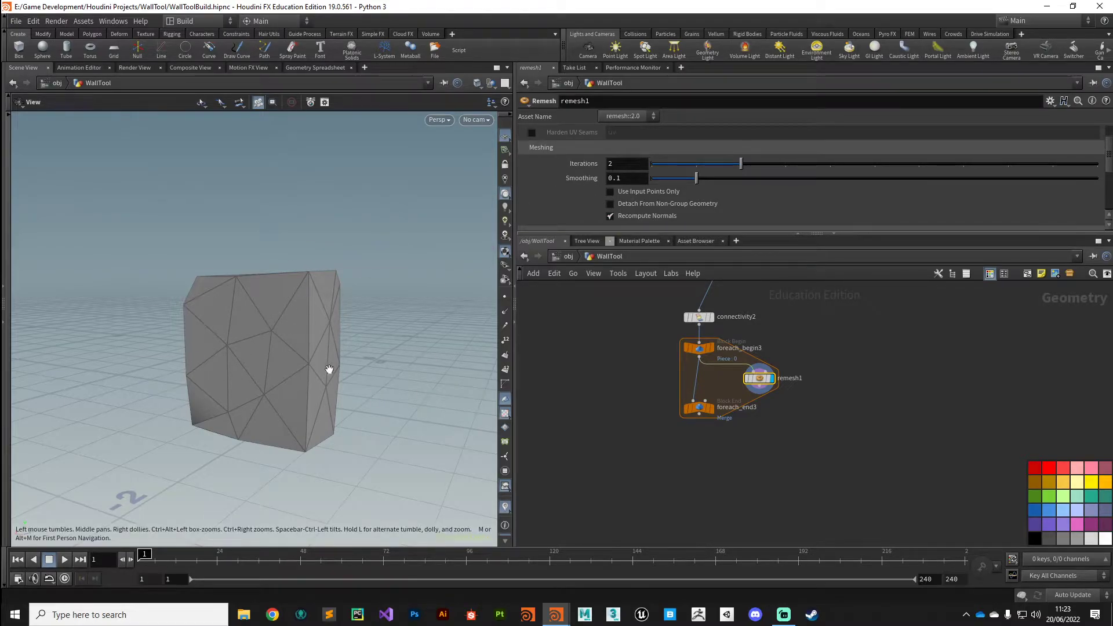
Set the remesh1 node's Target Size to 0.03
scroll(614, 213, down, 4)
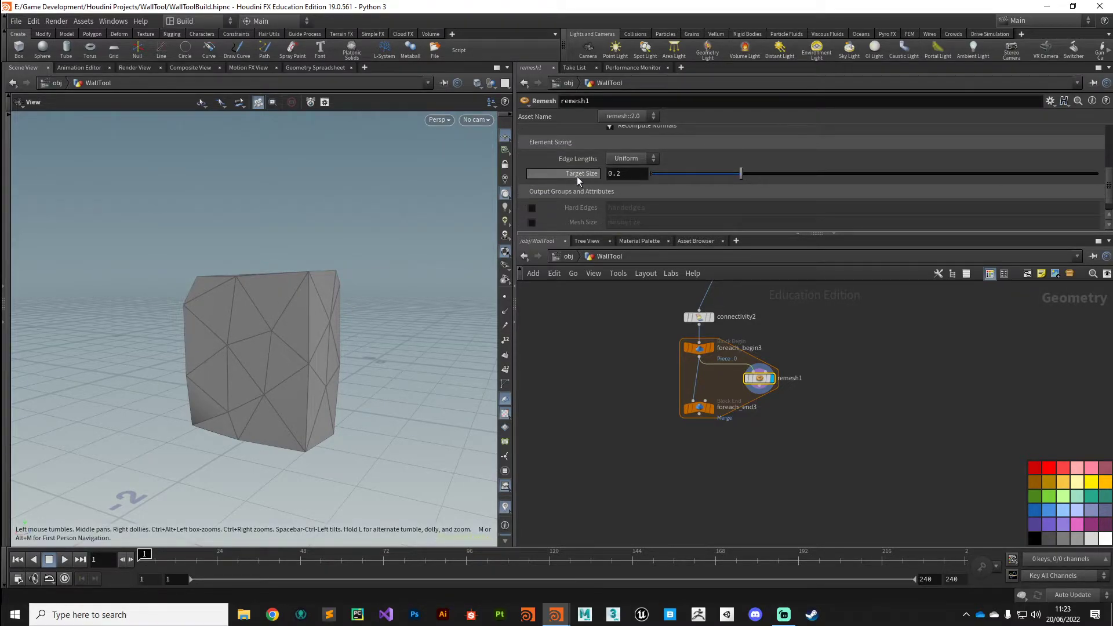
double_click(618, 173)
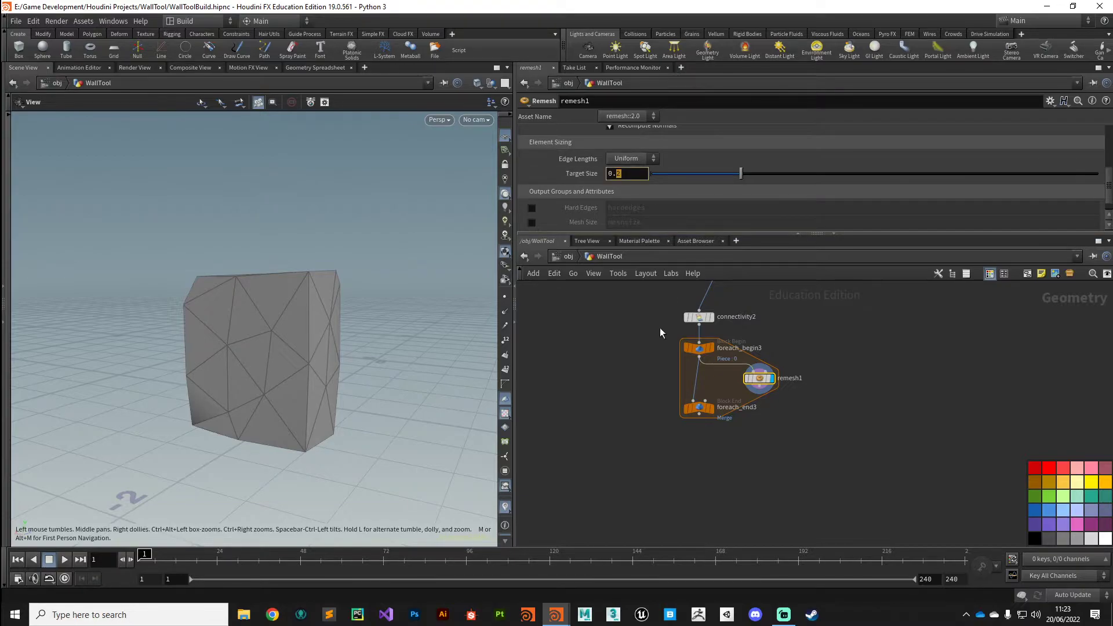
text(03)
key(Return)
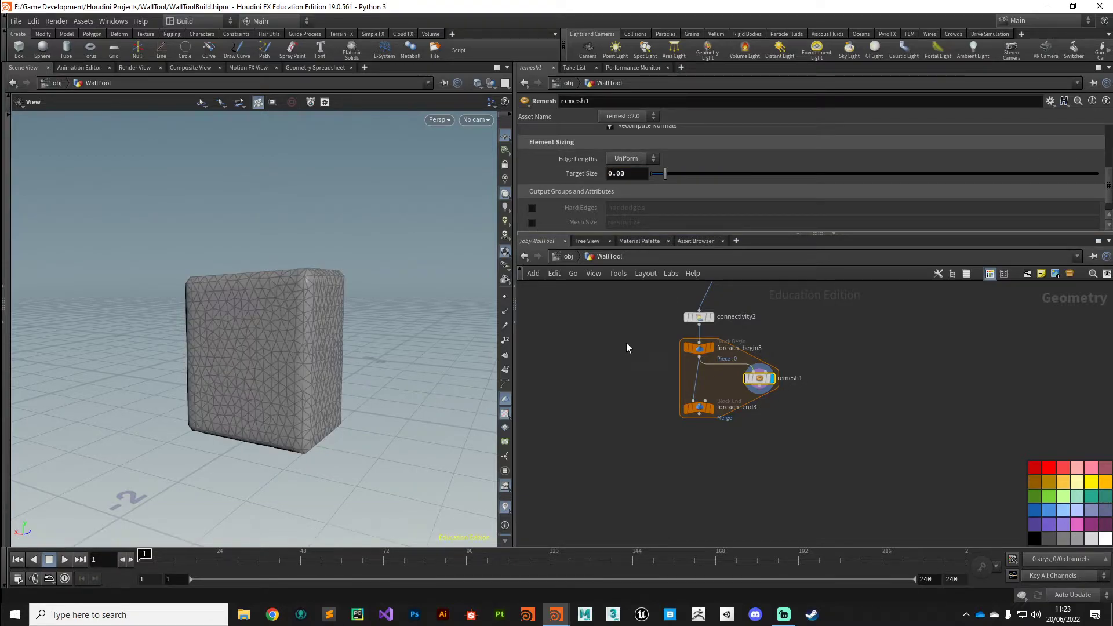
drag(272, 368, 259, 405)
Move foreach_end3 aside, then add a Labs Measure Curvature node fed by remesh1 and display it
drag(701, 410, 670, 430)
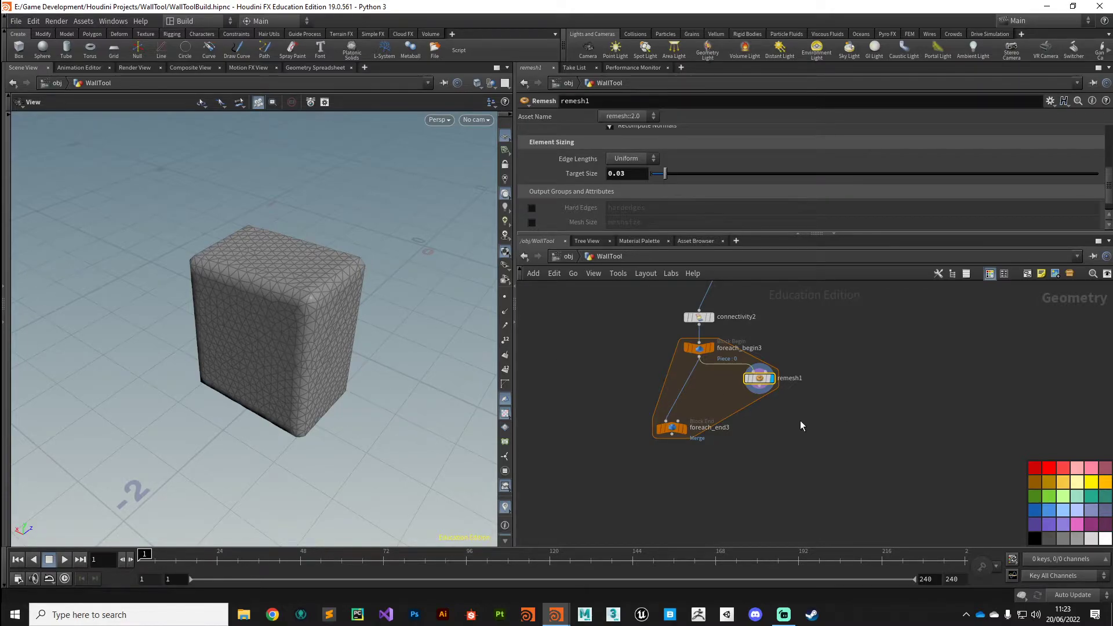
key(Tab)
text(cur)
key(Down)
key(Down)
key(Down)
key(Down)
key(Down)
key(Down)
key(Down)
key(Down)
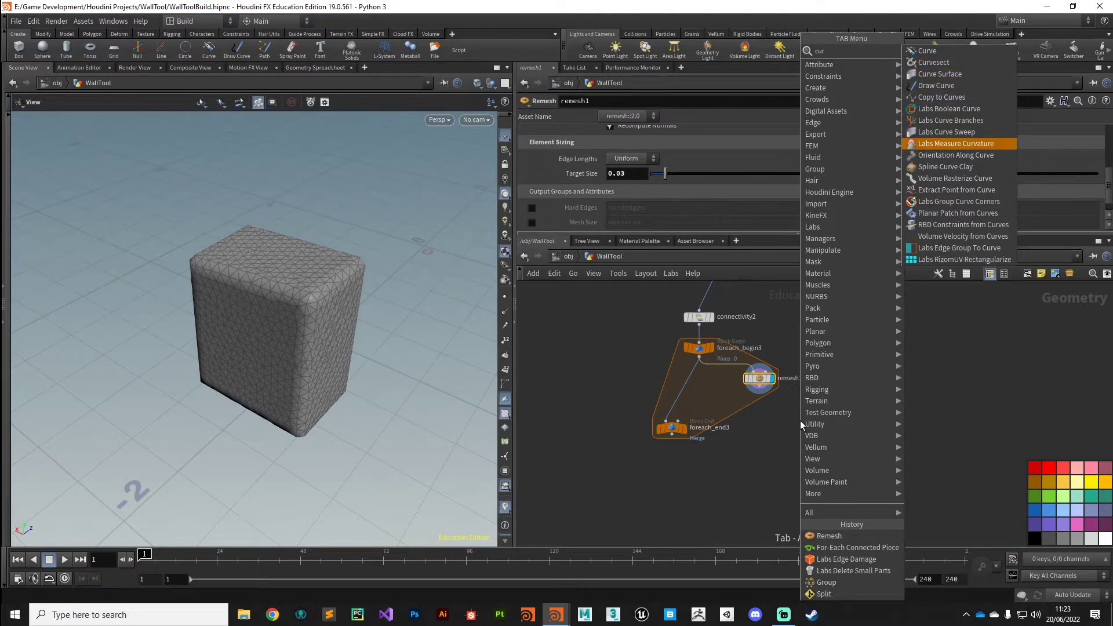
key(Return)
click(799, 421)
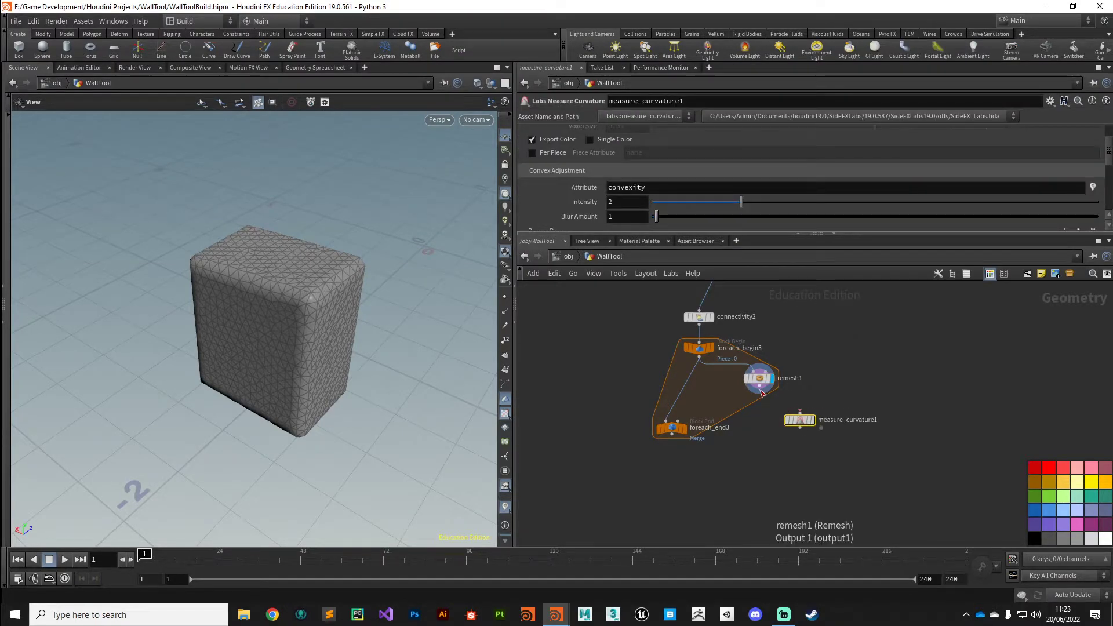
click(812, 420)
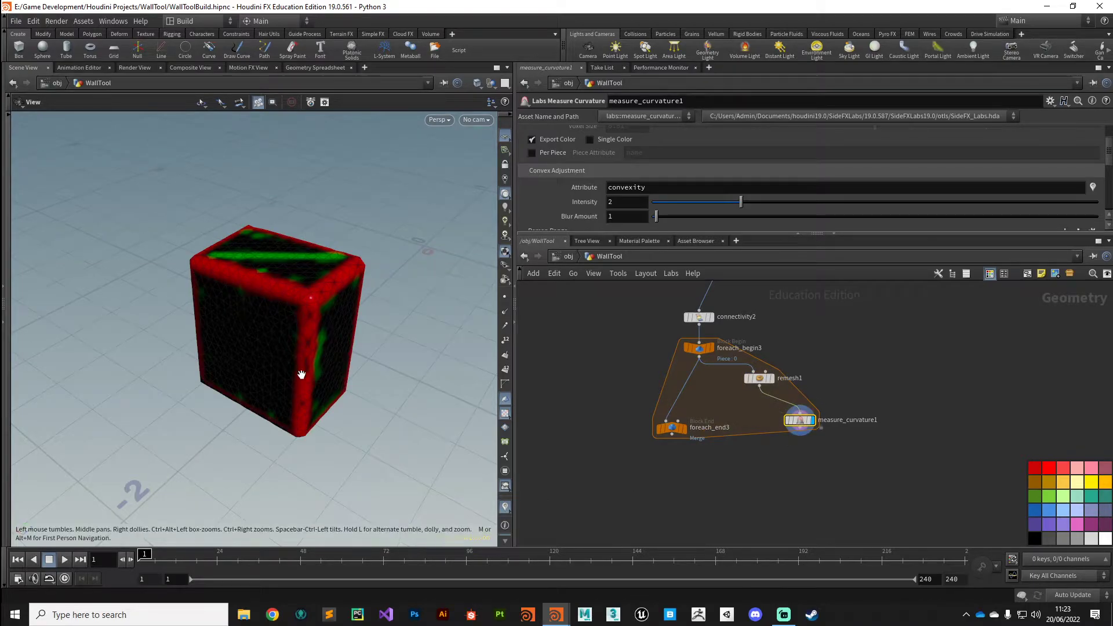
Set the convex adjustment of measure_curvature1 to an Intensity of 5.25 and a Blur Amount of 5.5
drag(300, 375, 298, 372)
right_drag(298, 372, 298, 402)
drag(298, 403, 238, 292)
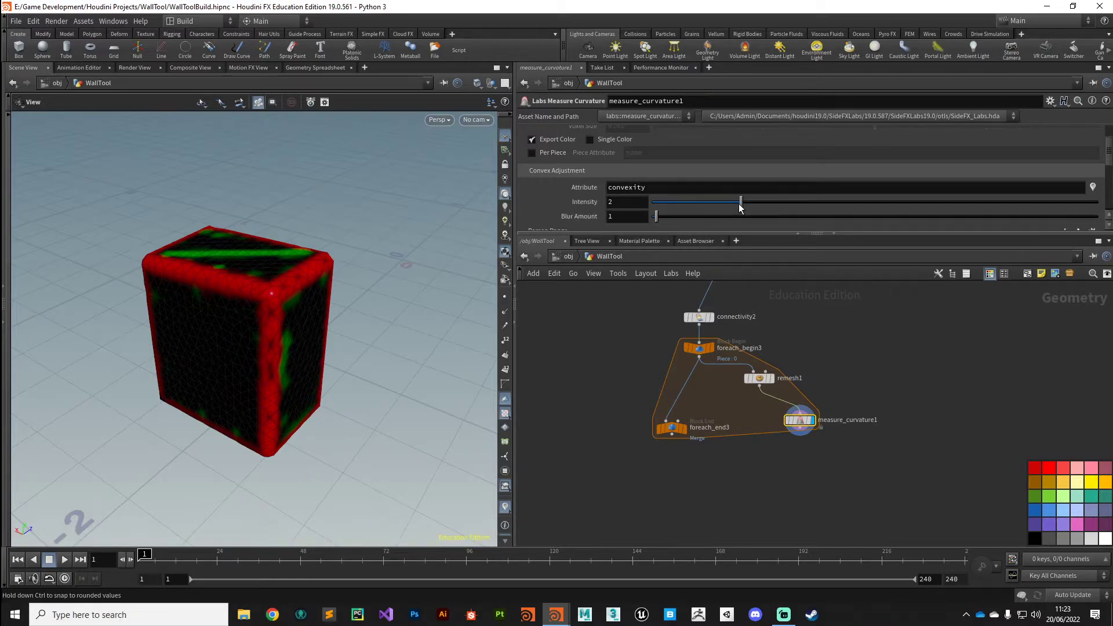
drag(739, 206, 886, 202)
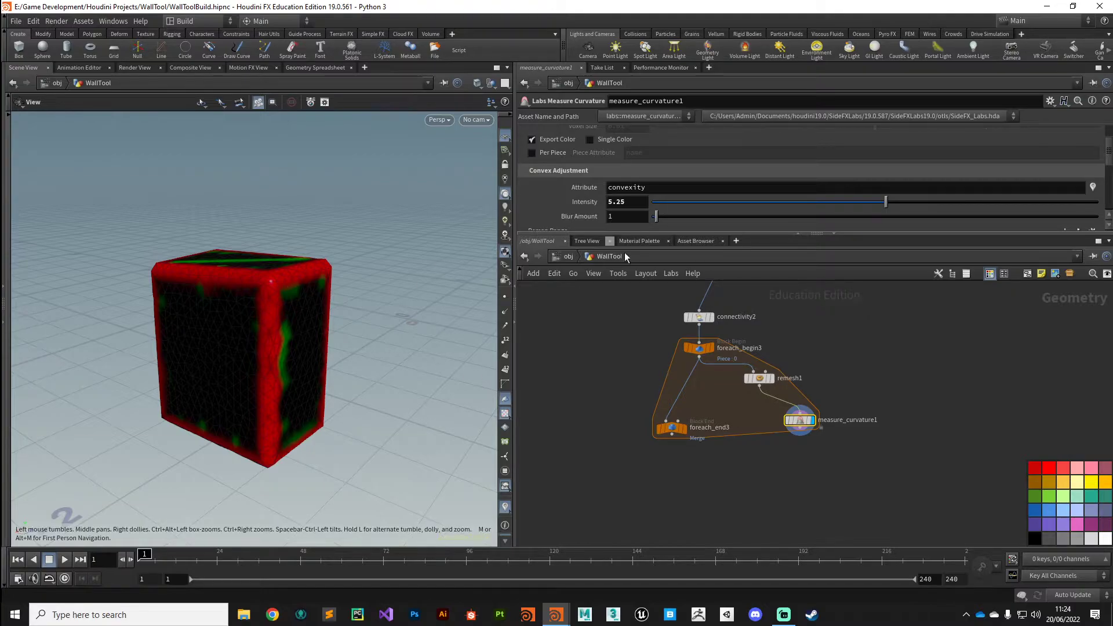
drag(657, 220, 676, 220)
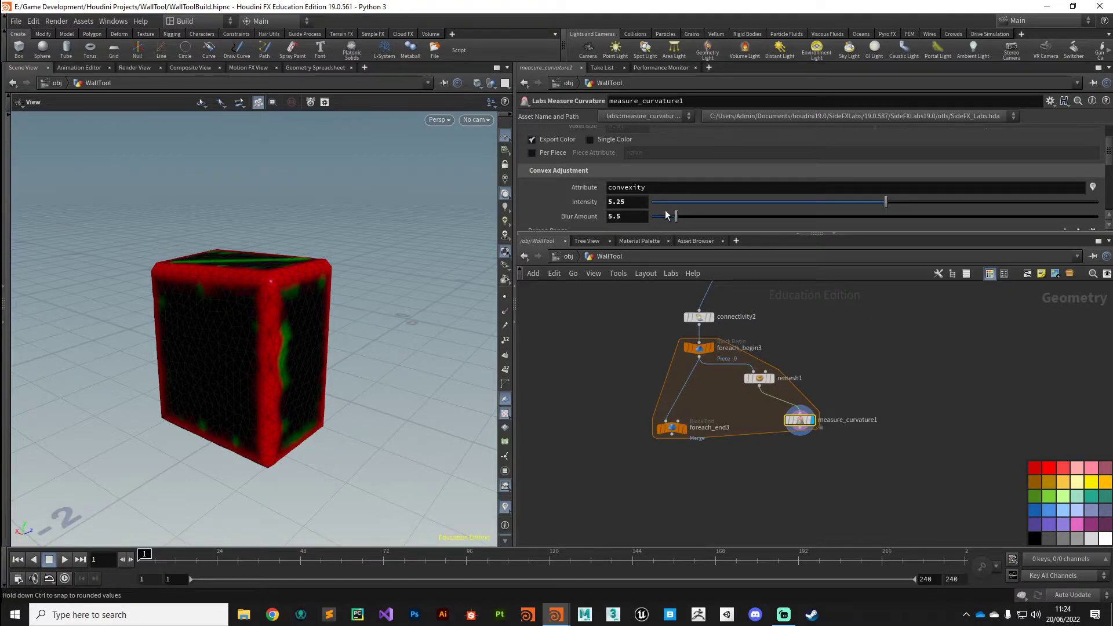
Raise the low end of the convexity Remap Range ramp with a point near its start, and check the brick from several sides
scroll(642, 215, down, 2)
drag(602, 199, 599, 183)
drag(290, 325, 322, 318)
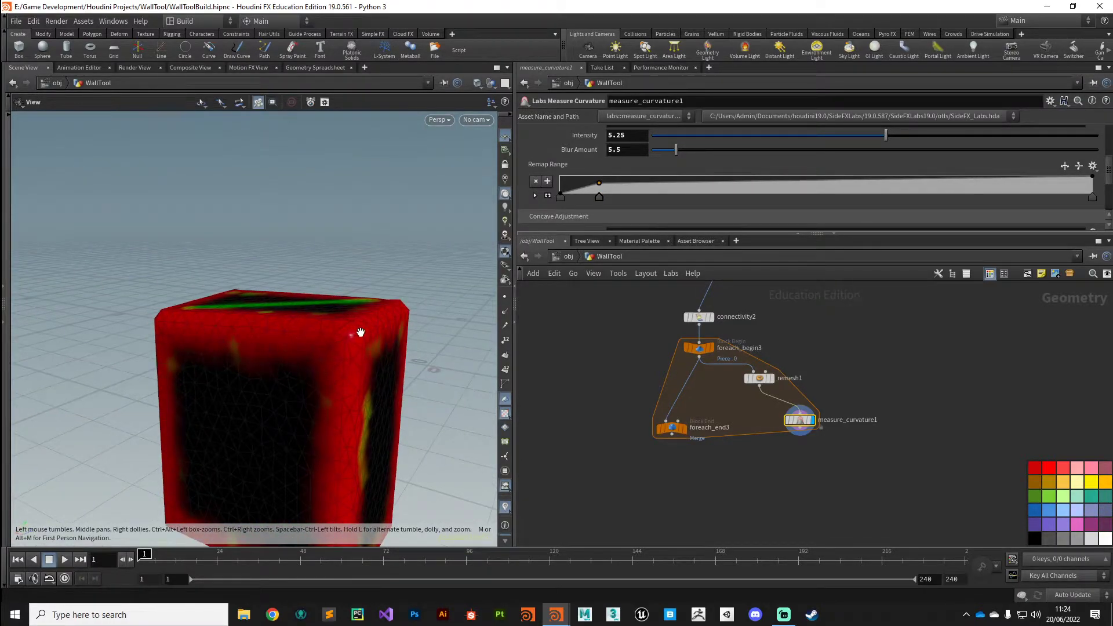
drag(339, 404, 340, 316)
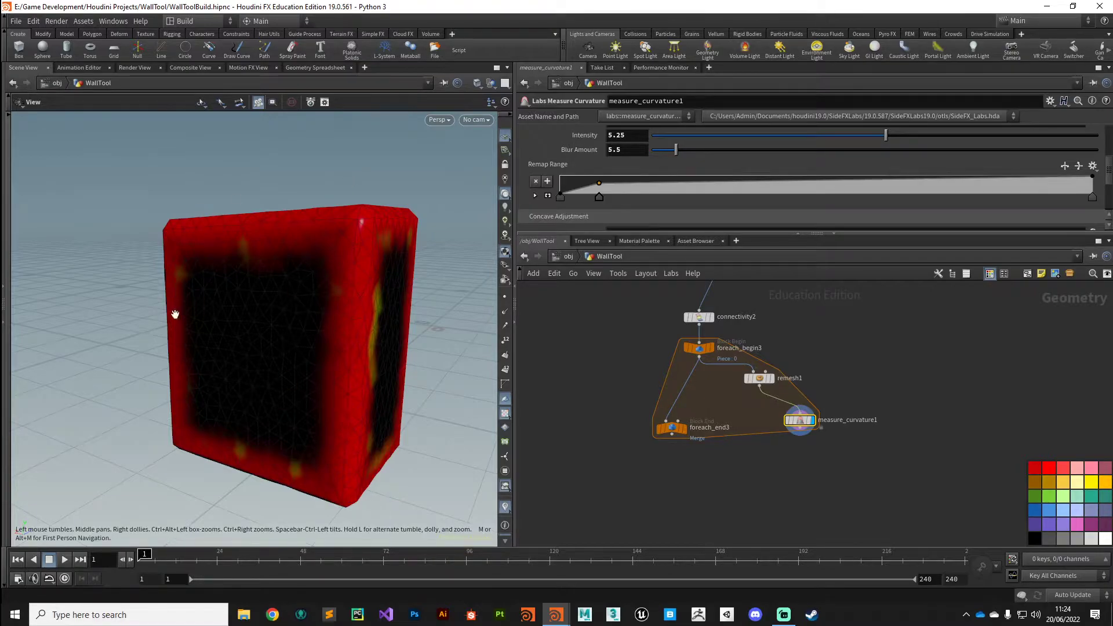
drag(209, 381, 323, 290)
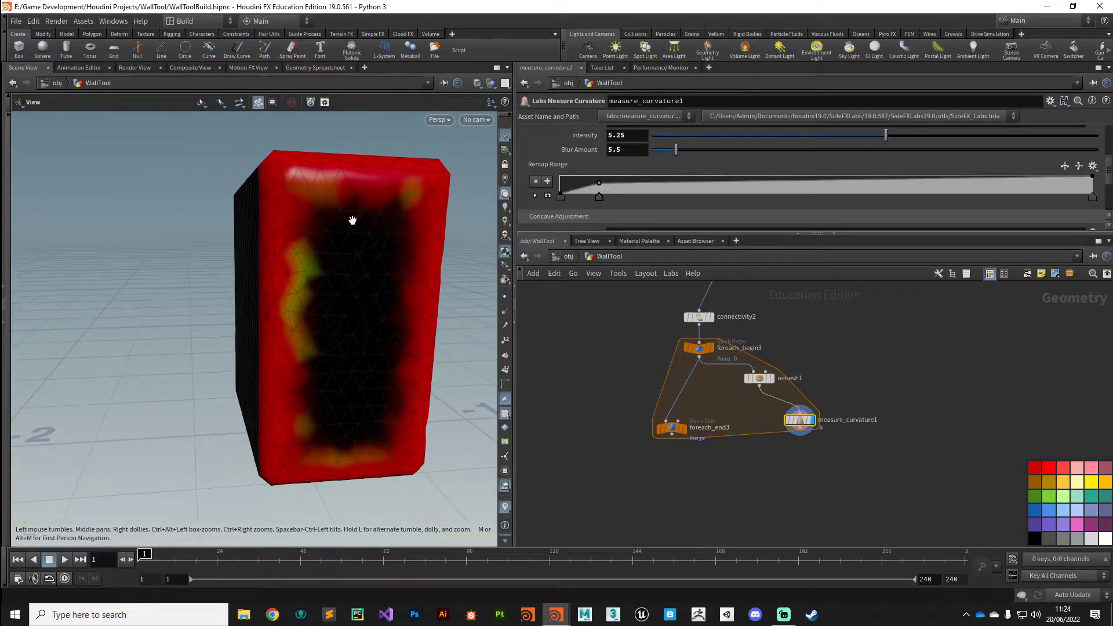
drag(261, 380, 175, 275)
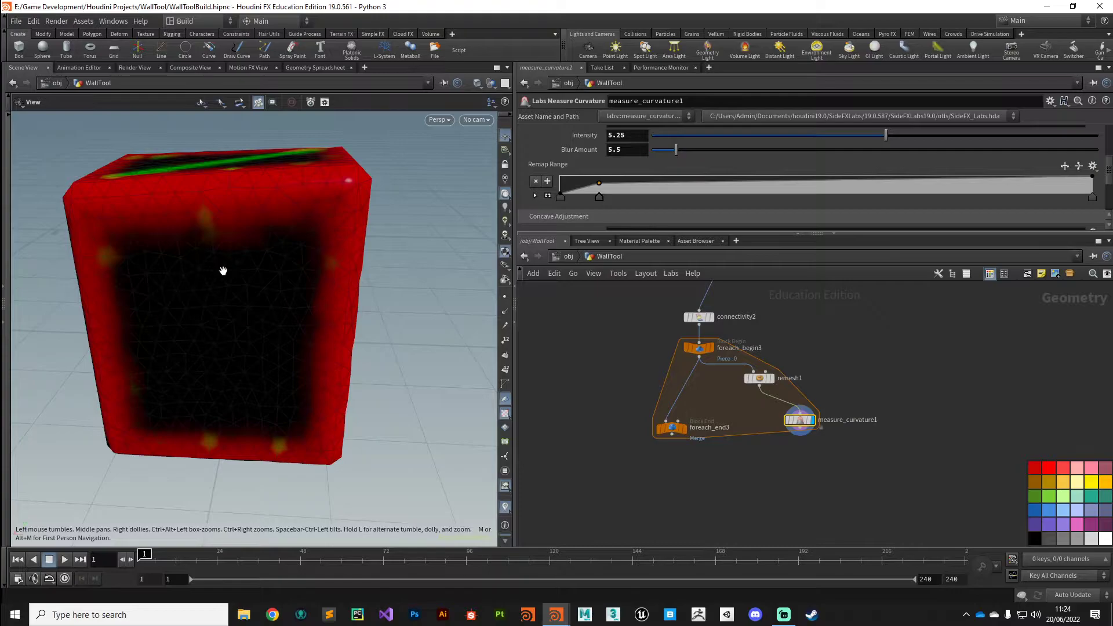
drag(270, 371, 264, 338)
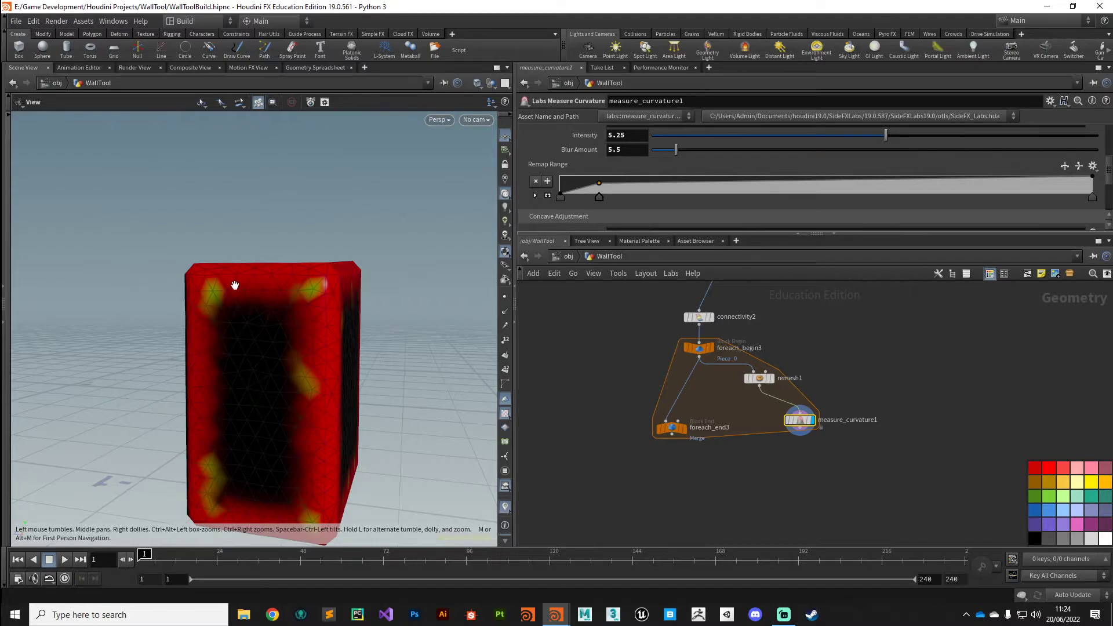
Add a Group node directly below measure_curvature1, fed by it, and display the node
drag(798, 420, 790, 411)
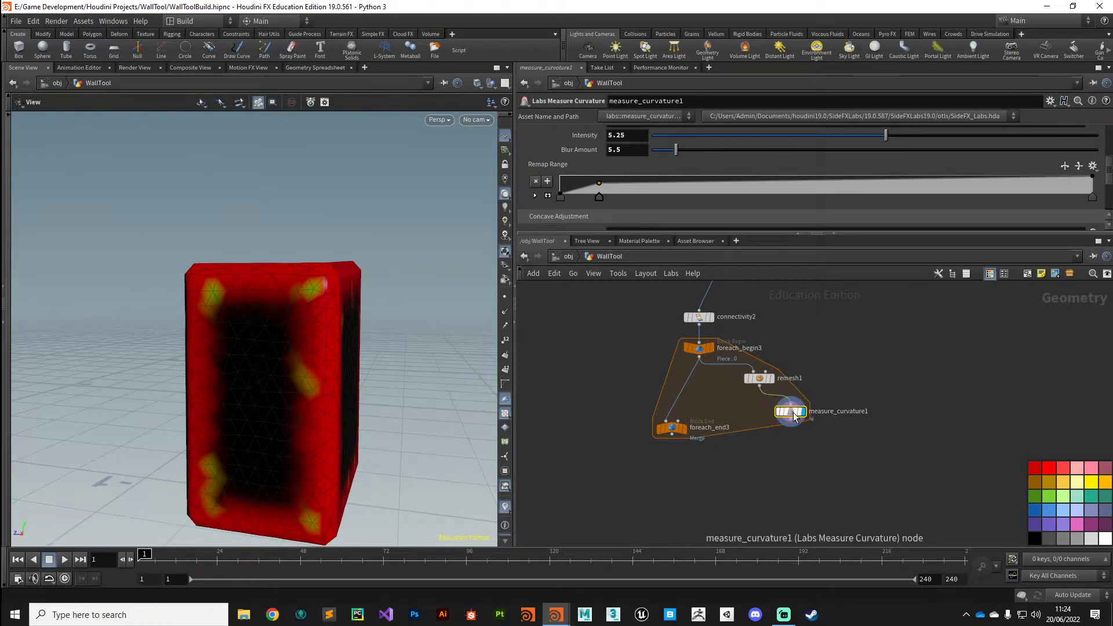
middle_drag(803, 472, 801, 399)
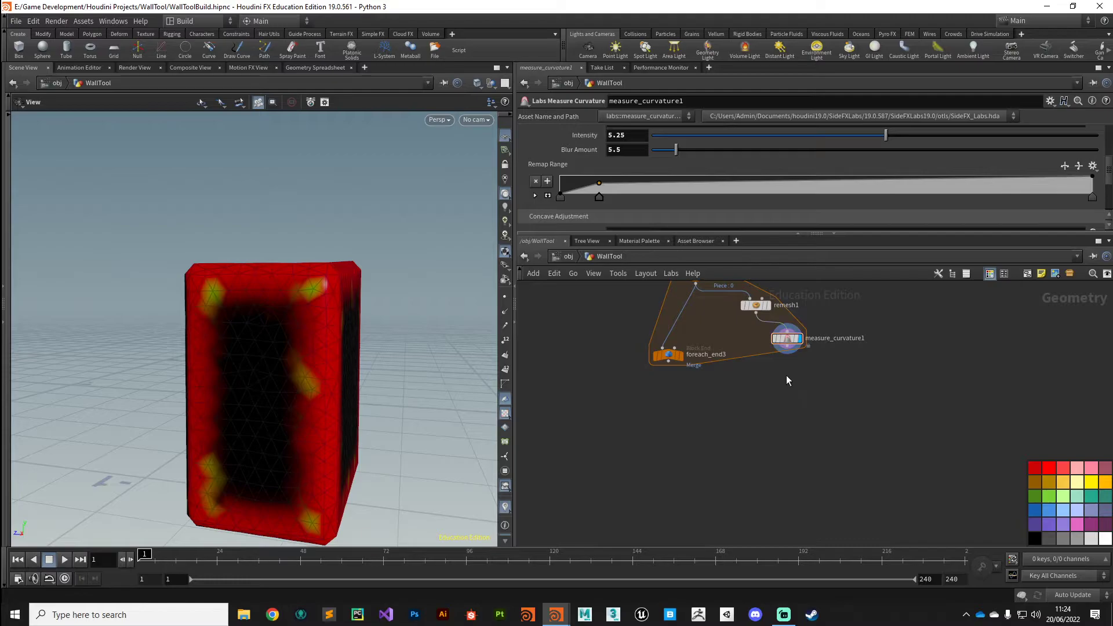
key(Tab)
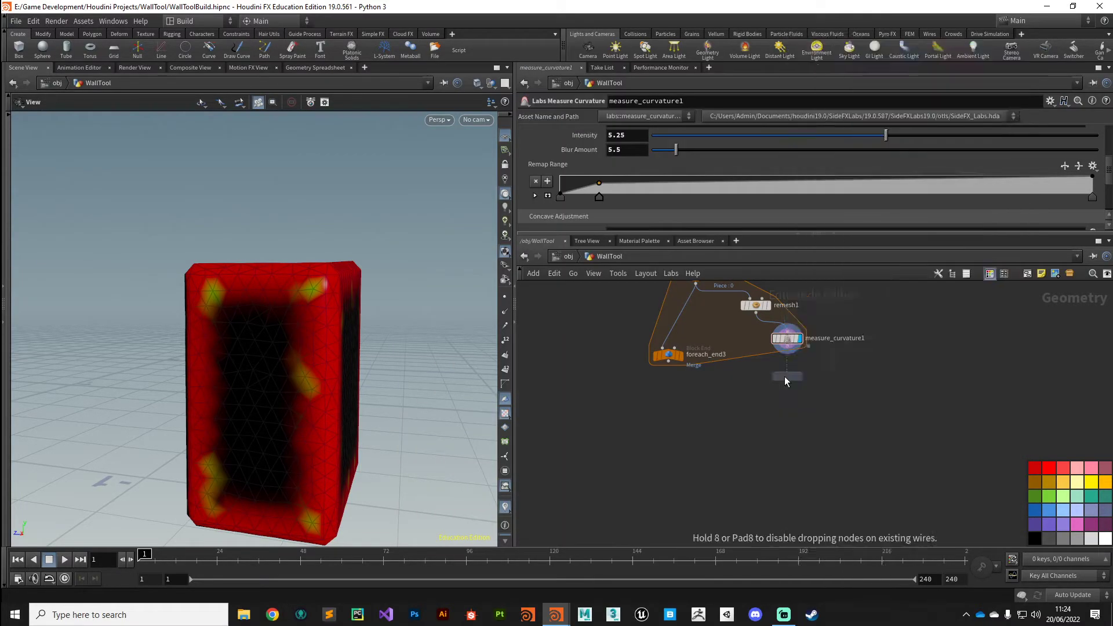
click(784, 377)
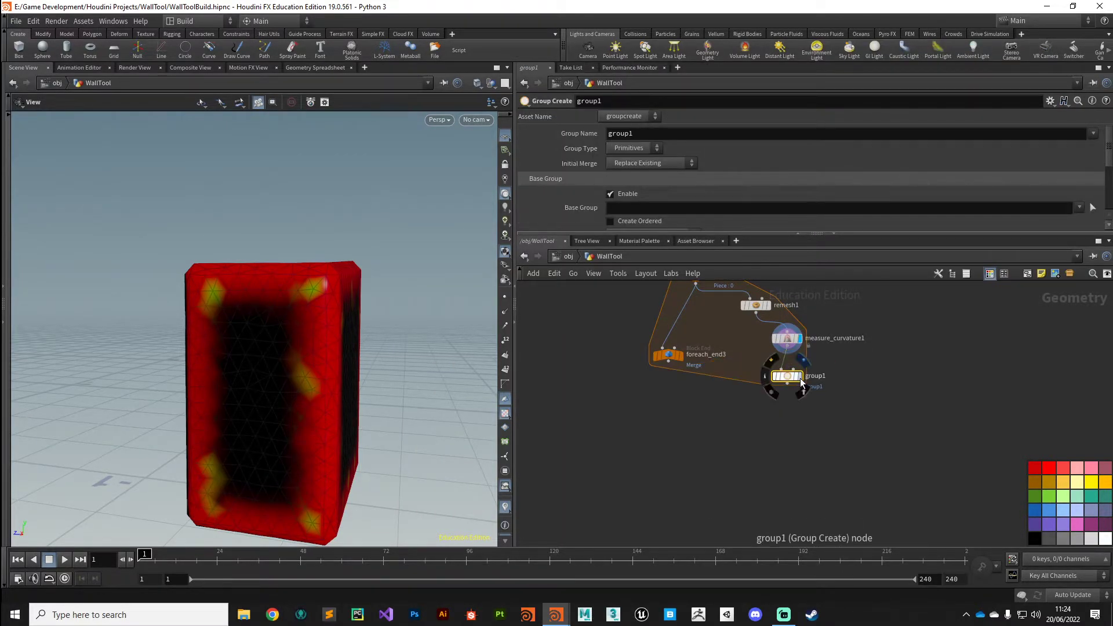
click(800, 378)
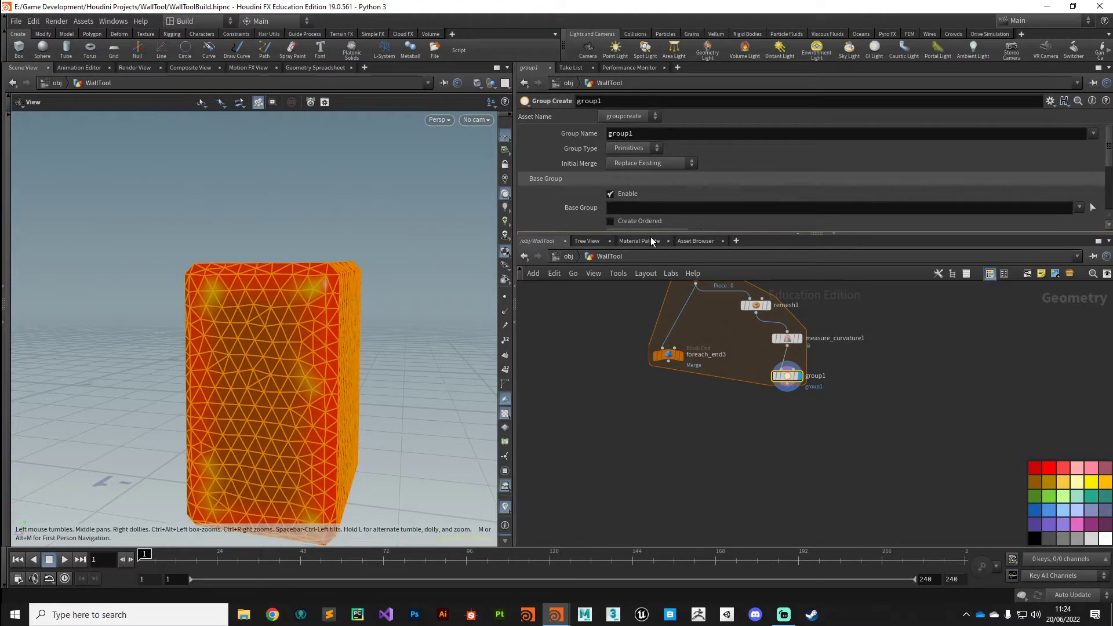
Set the group1 node's Group Type to Points and its Group Name to edgeNoise
drag(652, 235, 652, 297)
drag(313, 322, 390, 329)
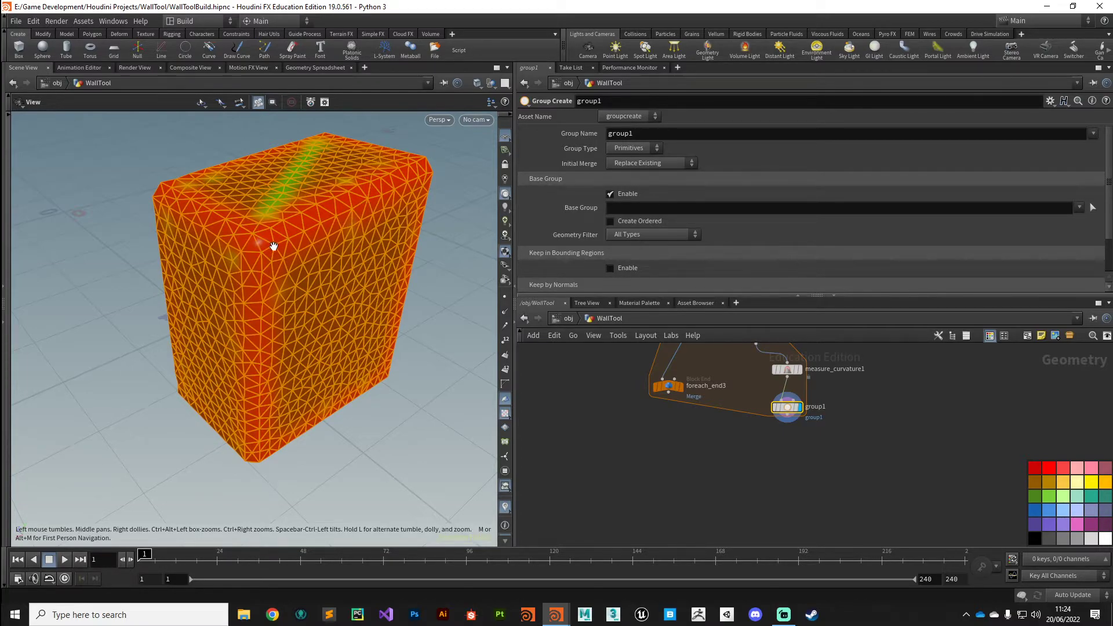
click(630, 151)
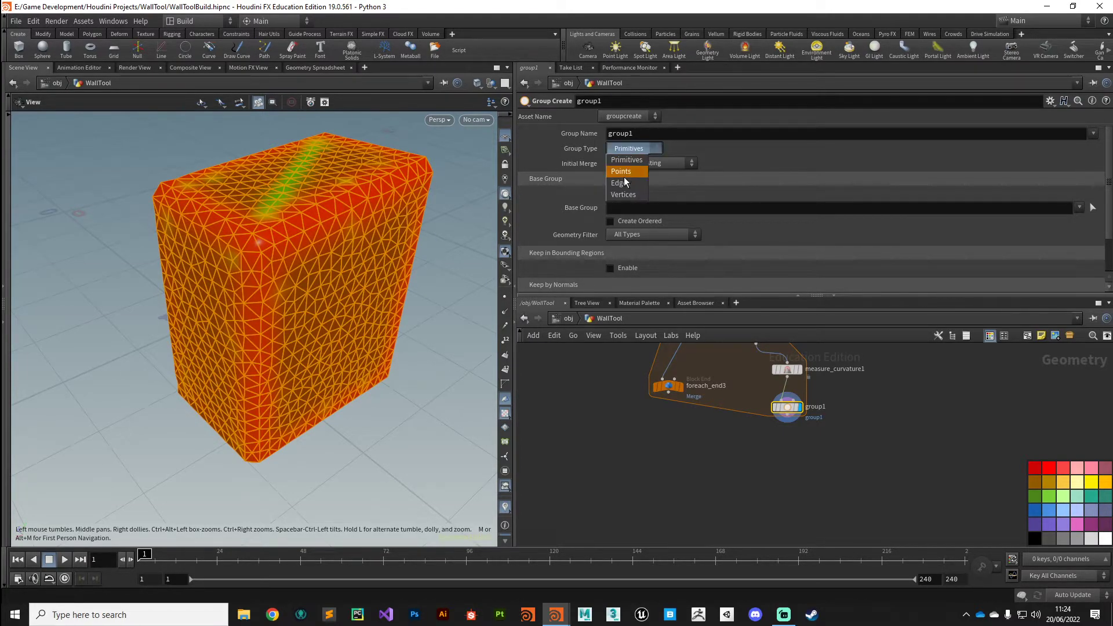
click(623, 172)
click(648, 134)
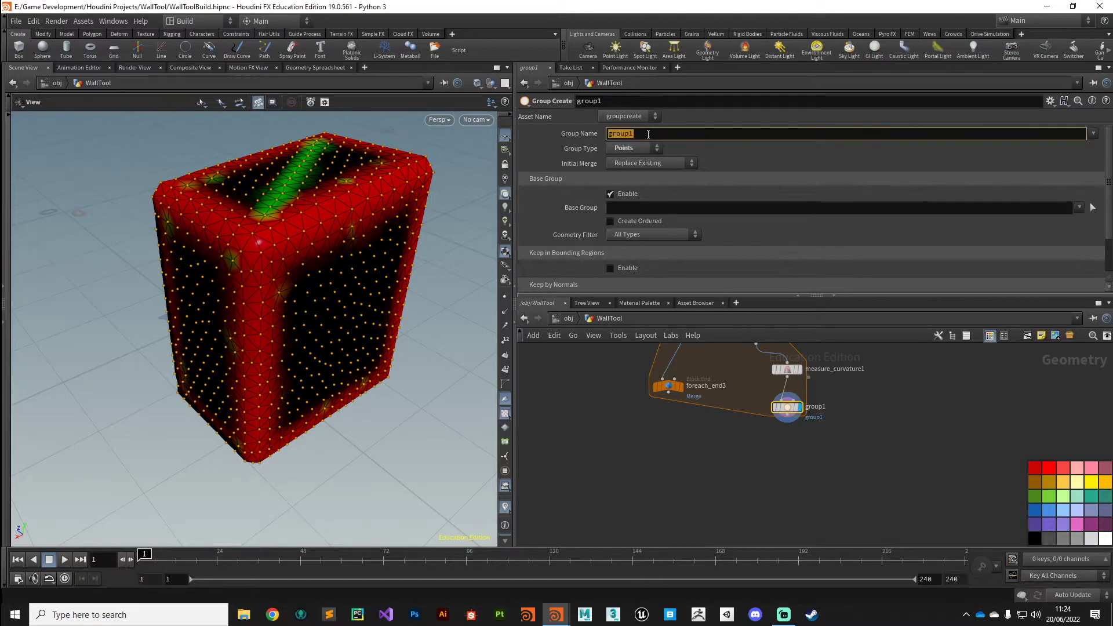
text(edgeNoise)
key(Return)
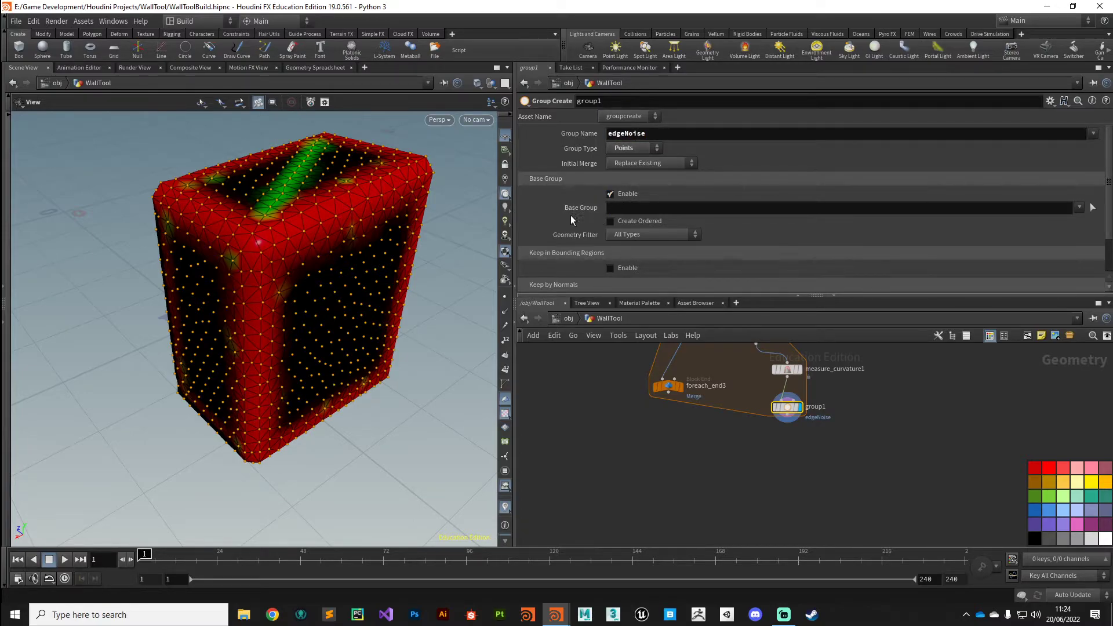
View group1's points in the Geometry Spreadsheet and sort them by convexity in both directions to examine the value range
click(622, 206)
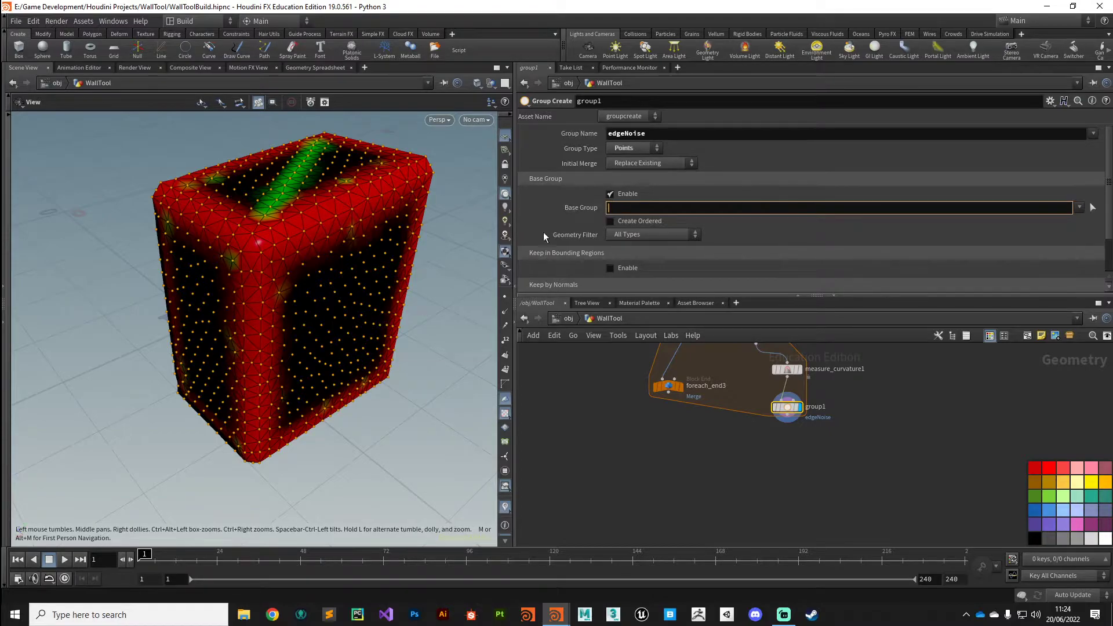
click(308, 68)
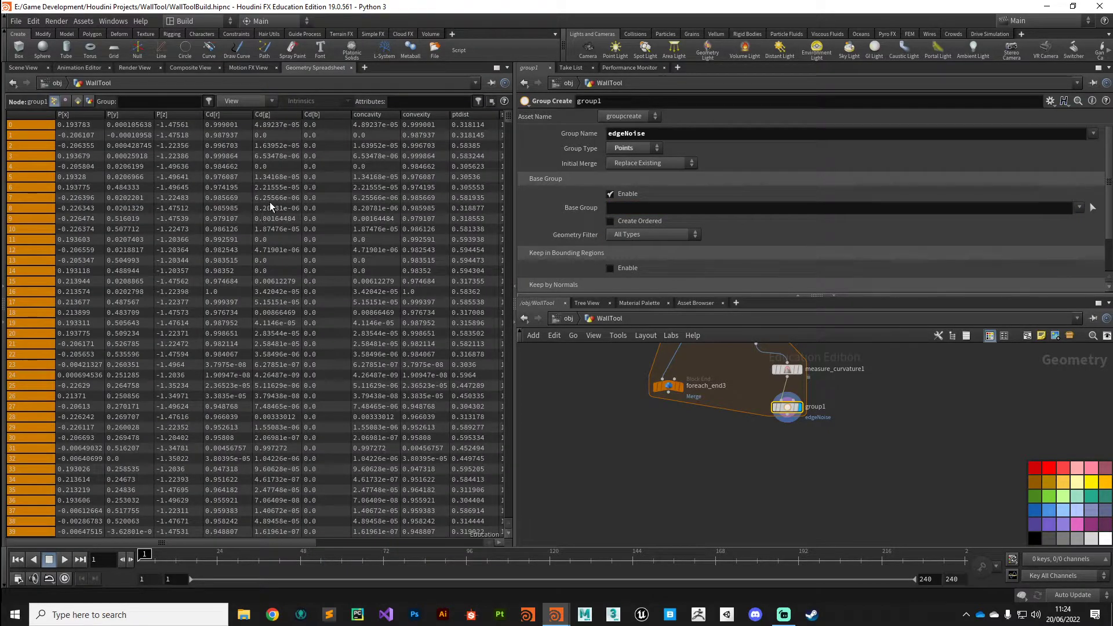
click(423, 116)
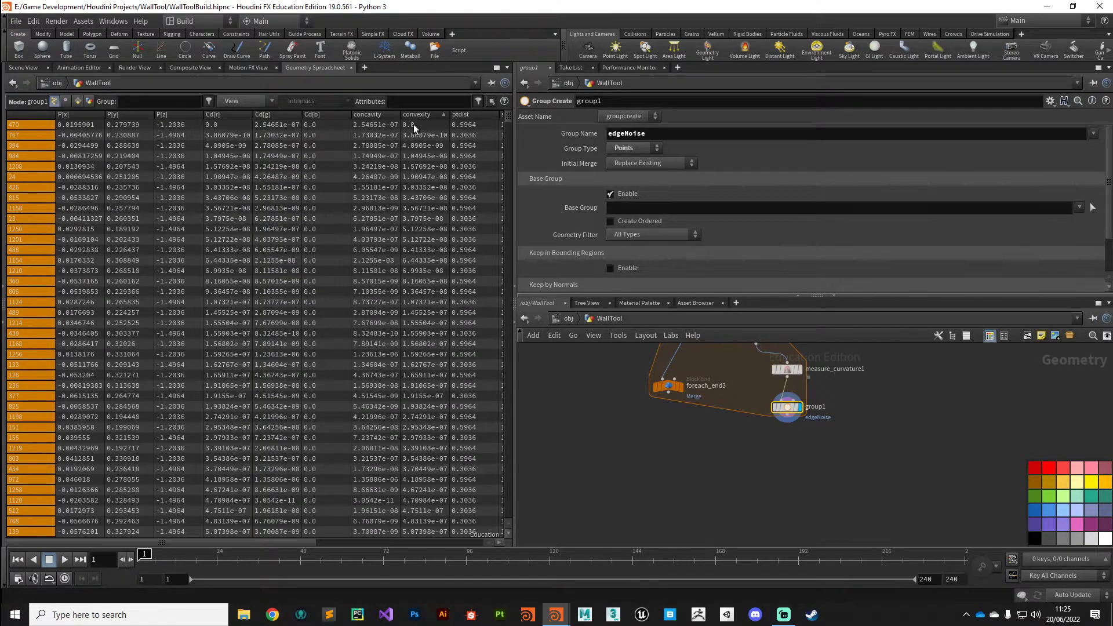
click(416, 116)
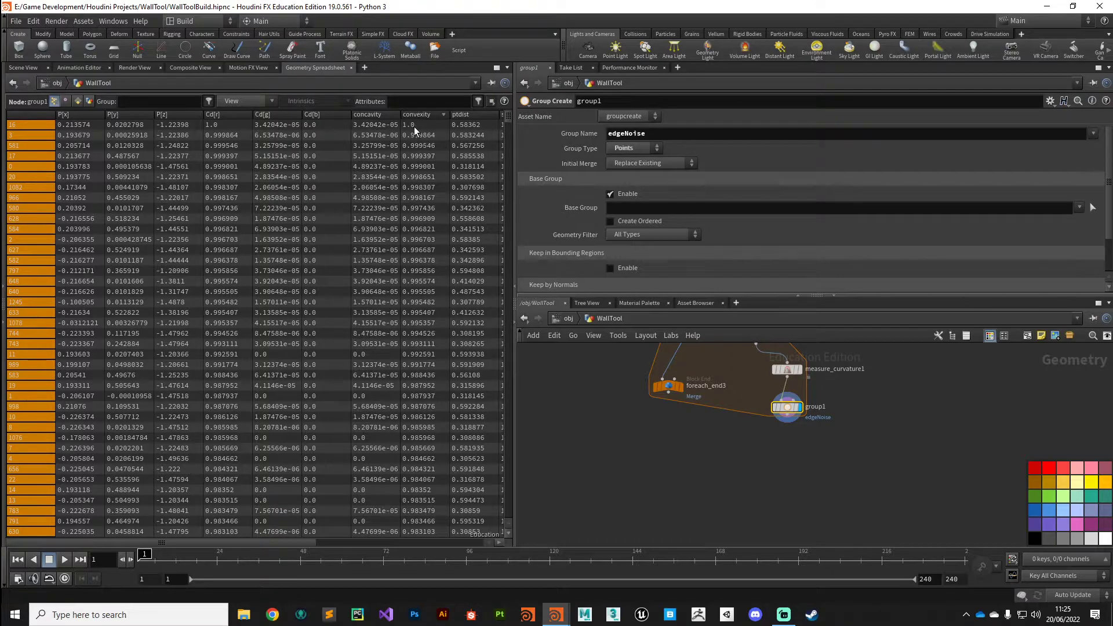
click(651, 209)
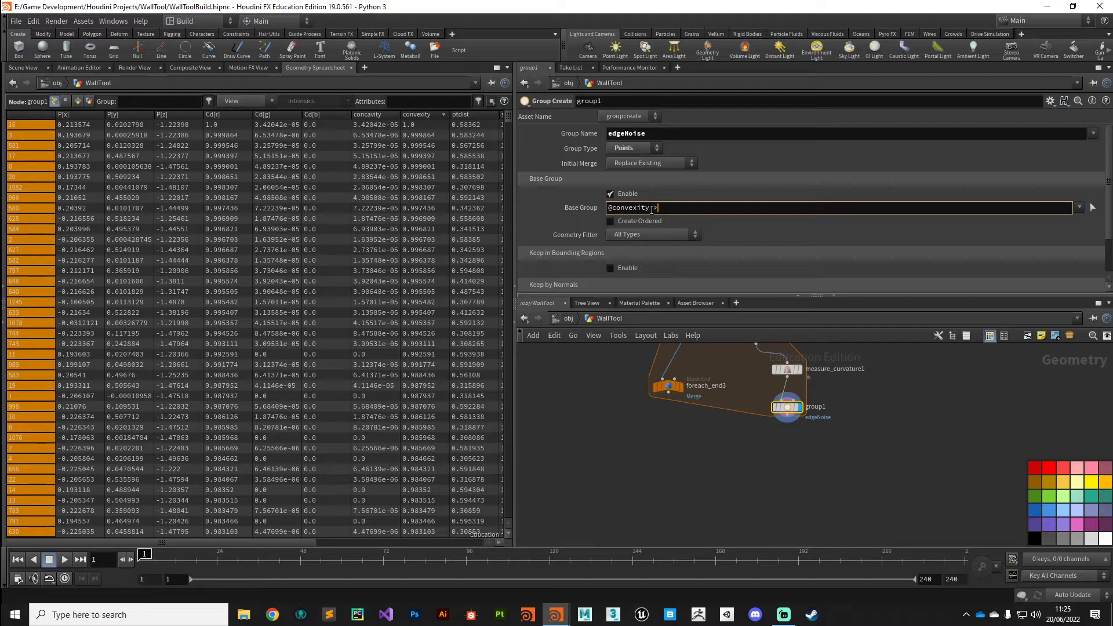
text(@convexity> /)
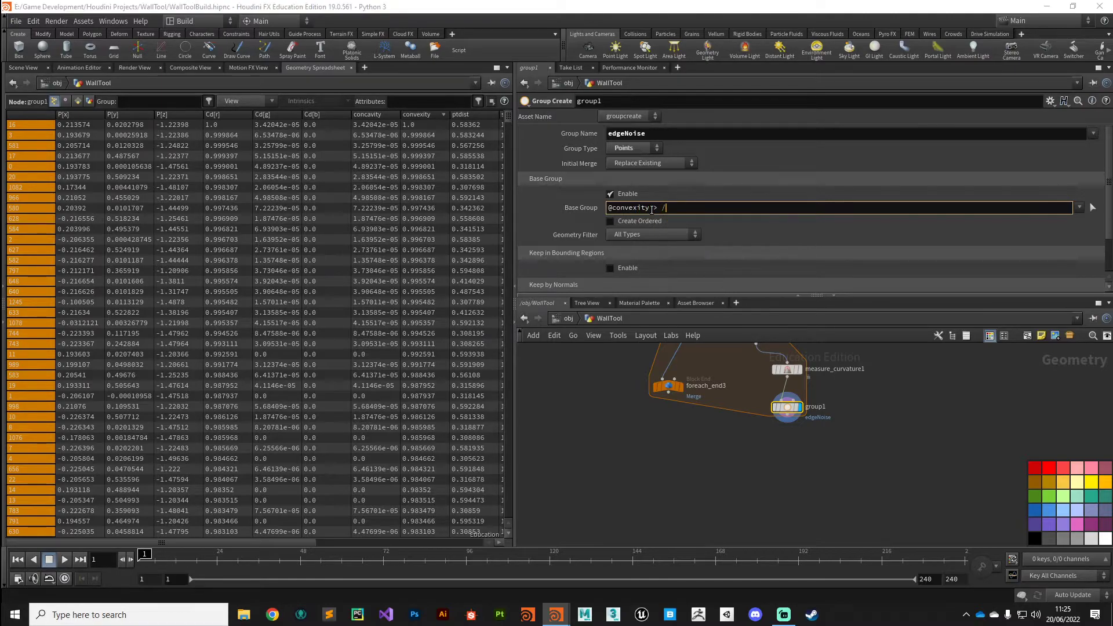
text(.7)
key(Return)
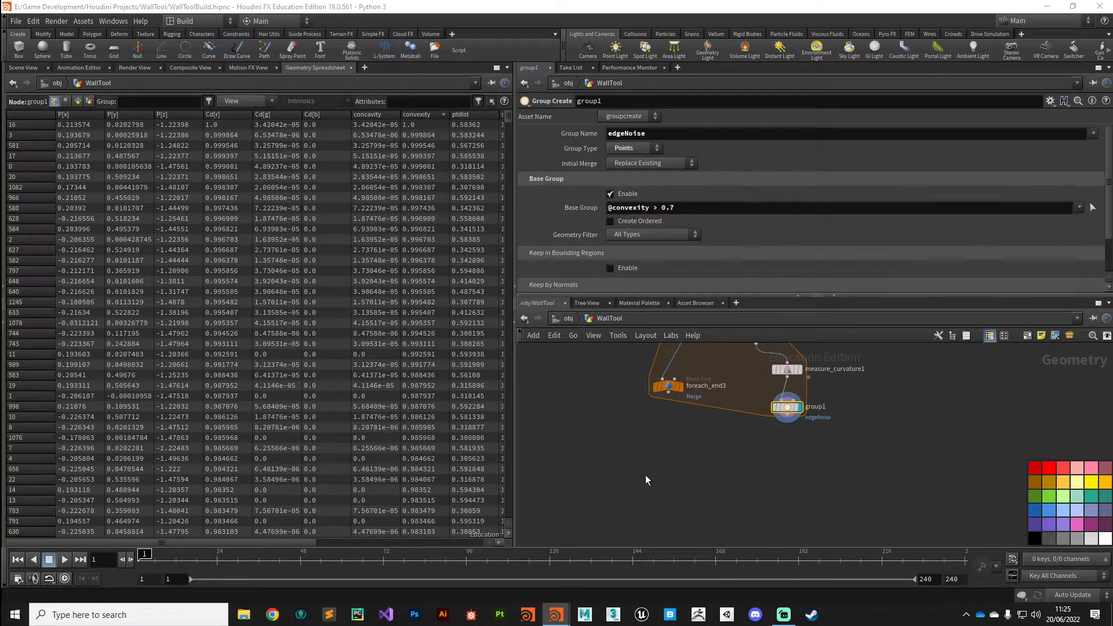
click(24, 68)
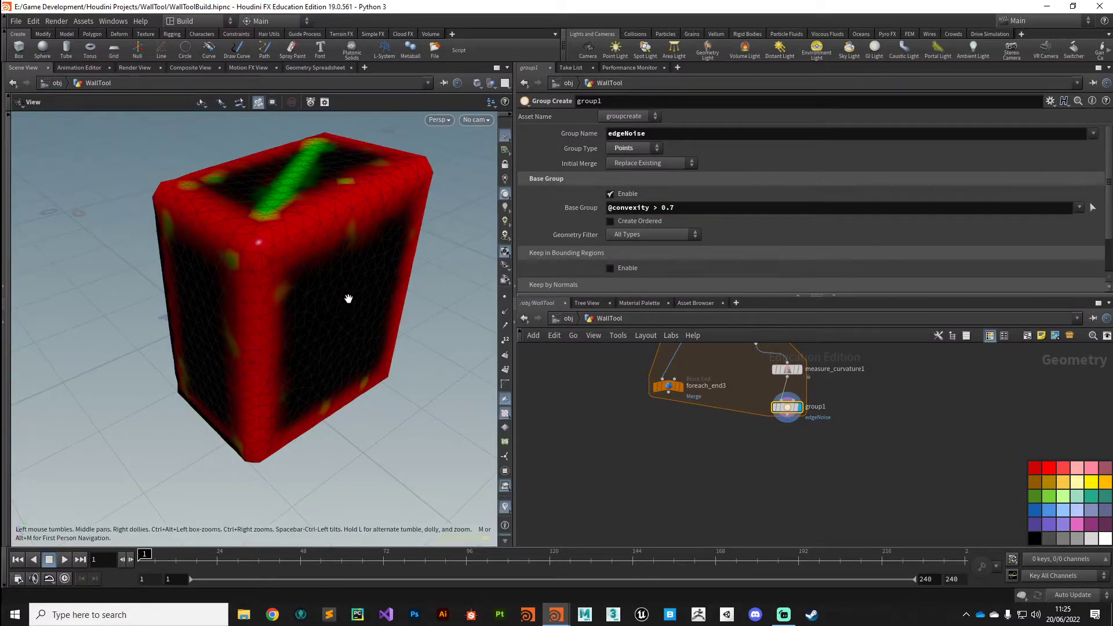
drag(348, 298, 362, 304)
mouse_move(790, 412)
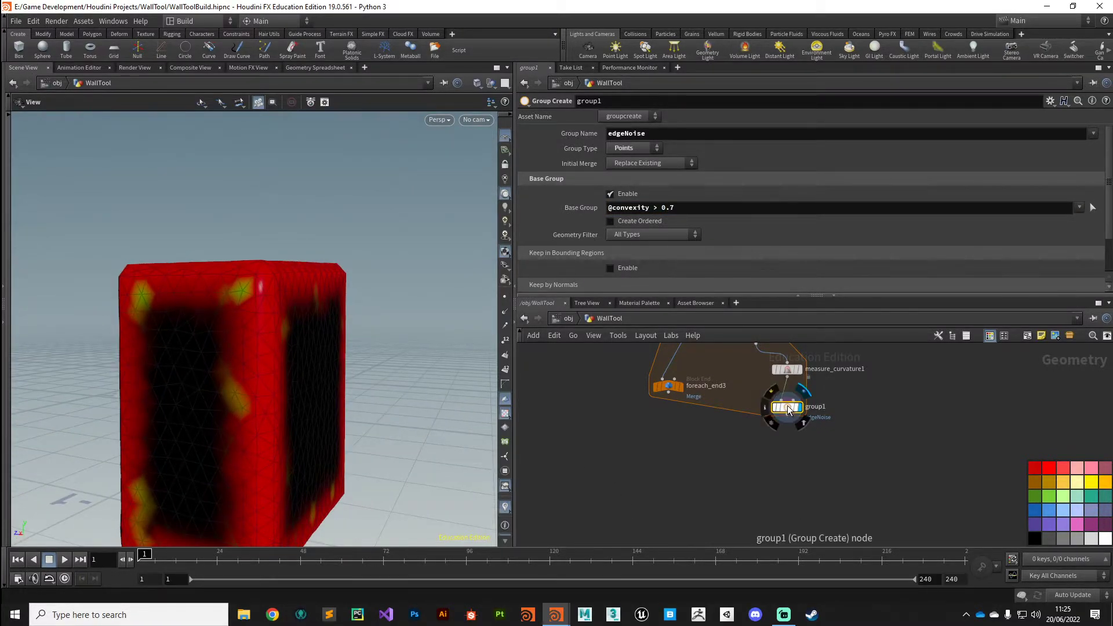
key(Return)
drag(293, 473, 377, 359)
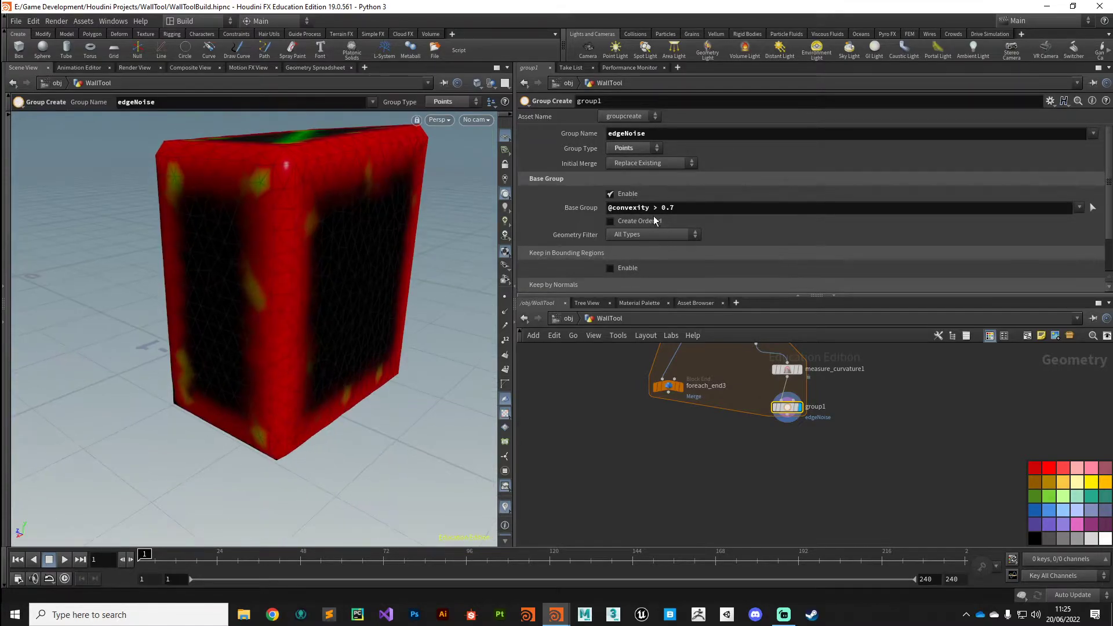
click(649, 207)
key(Delete)
key(Right)
key(Delete)
key(Return)
key(Escape)
drag(377, 301, 232, 342)
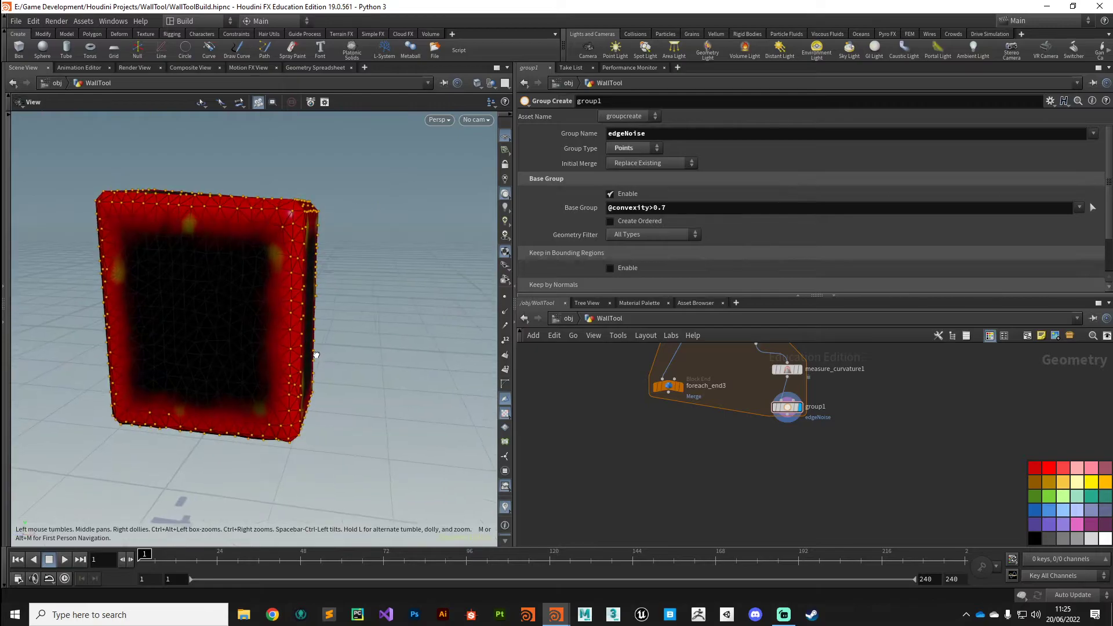
key(Return)
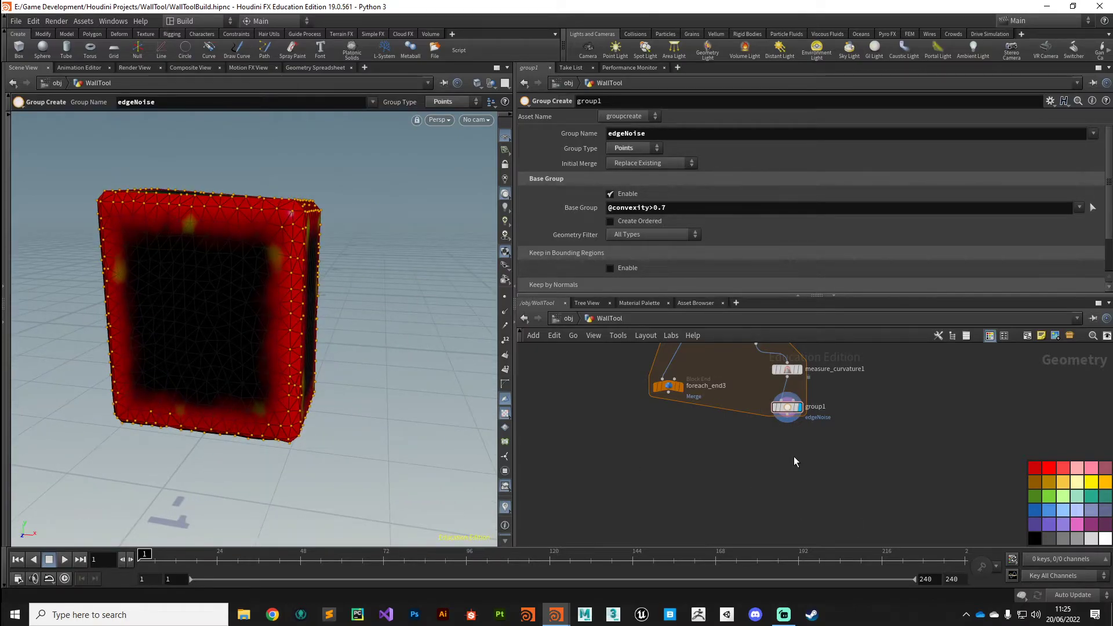
Add a Mountain node directly below group1, feed it from group1, and display it
key(Tab)
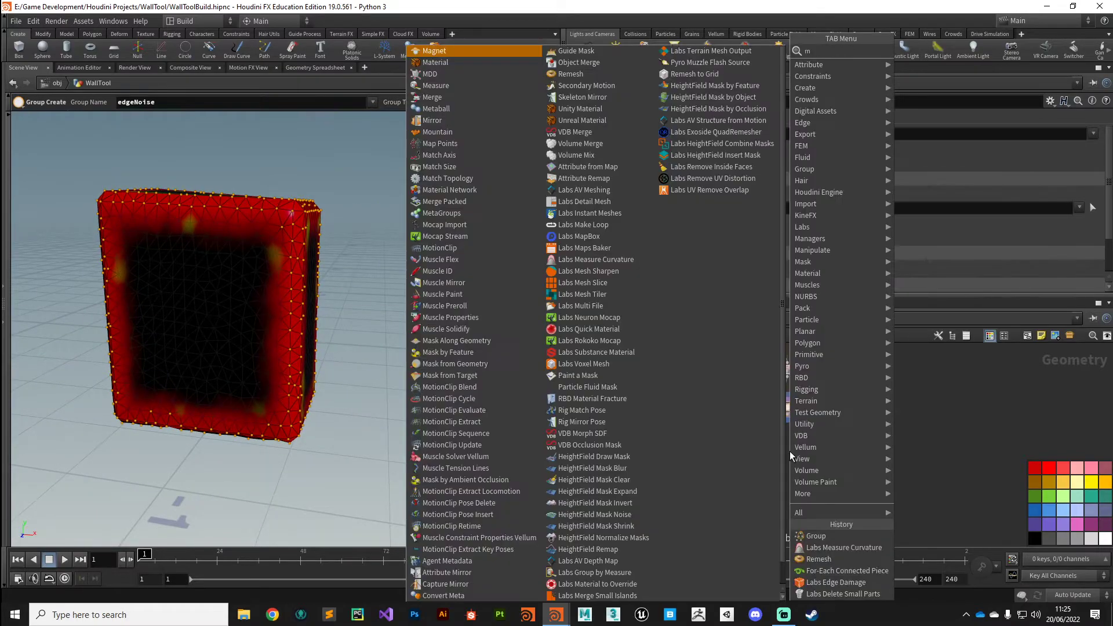
text(mountain)
key(Return)
click(789, 451)
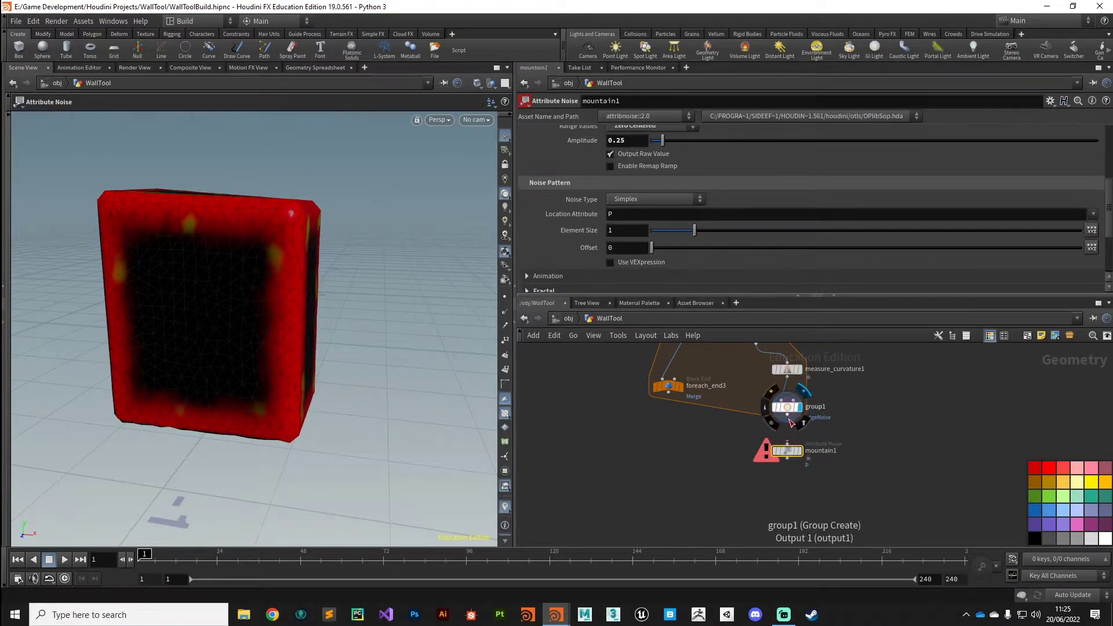
click(786, 416)
click(787, 445)
click(800, 451)
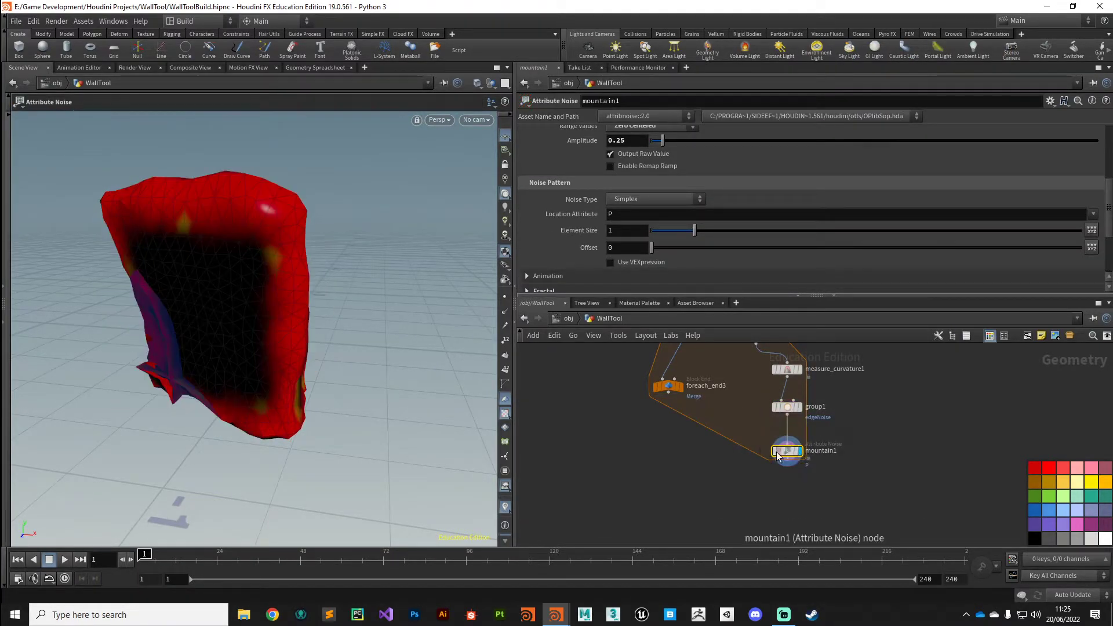
Restrict the mountain1 noise to the edgeNoise group and check the brick from another side
scroll(779, 223, up, 5)
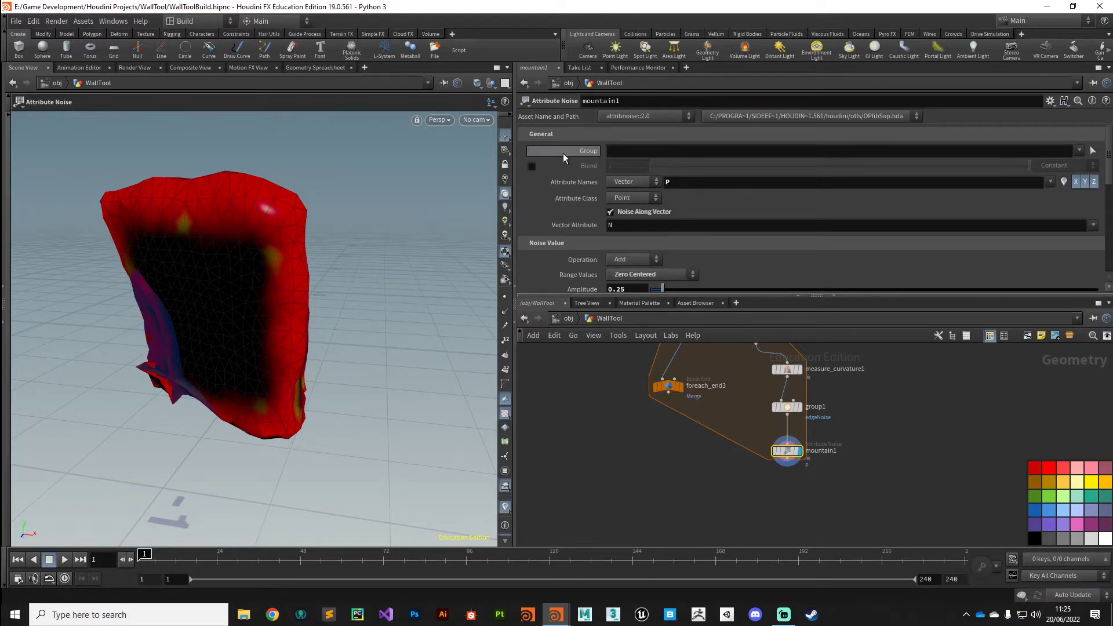
click(1079, 151)
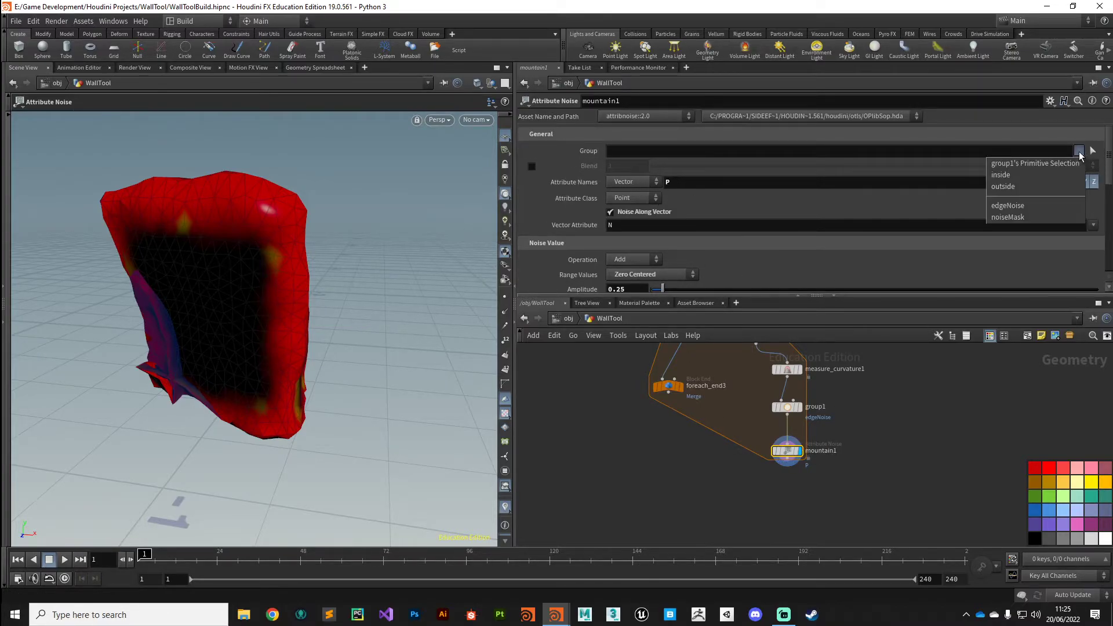
click(1029, 208)
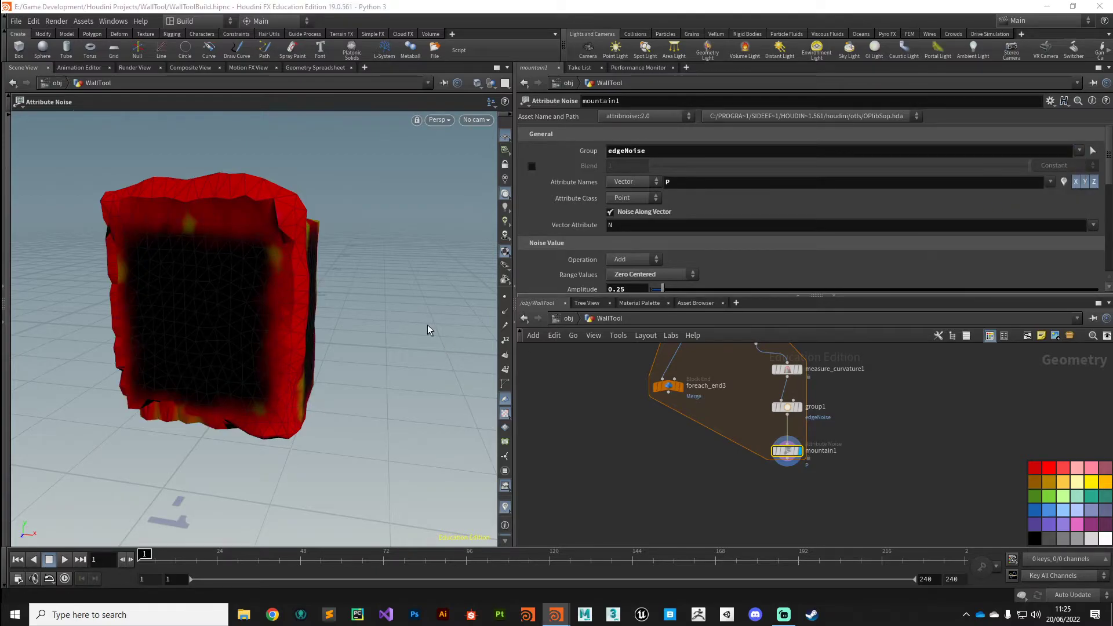
key(Escape)
drag(427, 325, 301, 350)
key(Return)
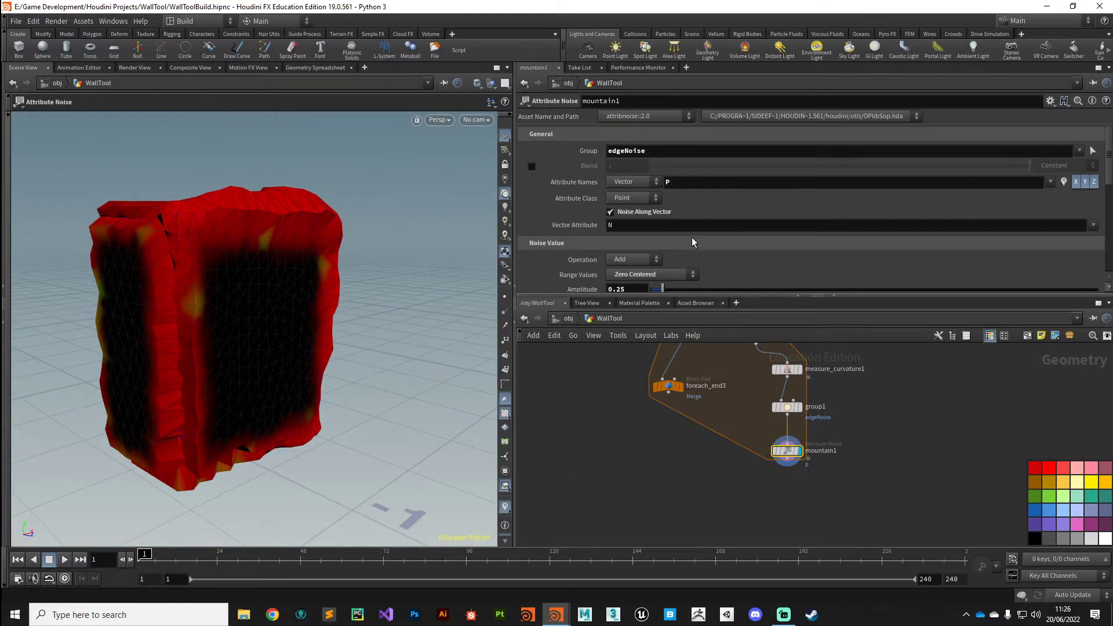
Keep mountain1's Range Values at Zero Centered and set its Amplitude to 0.09
scroll(691, 238, down, 1)
click(636, 265)
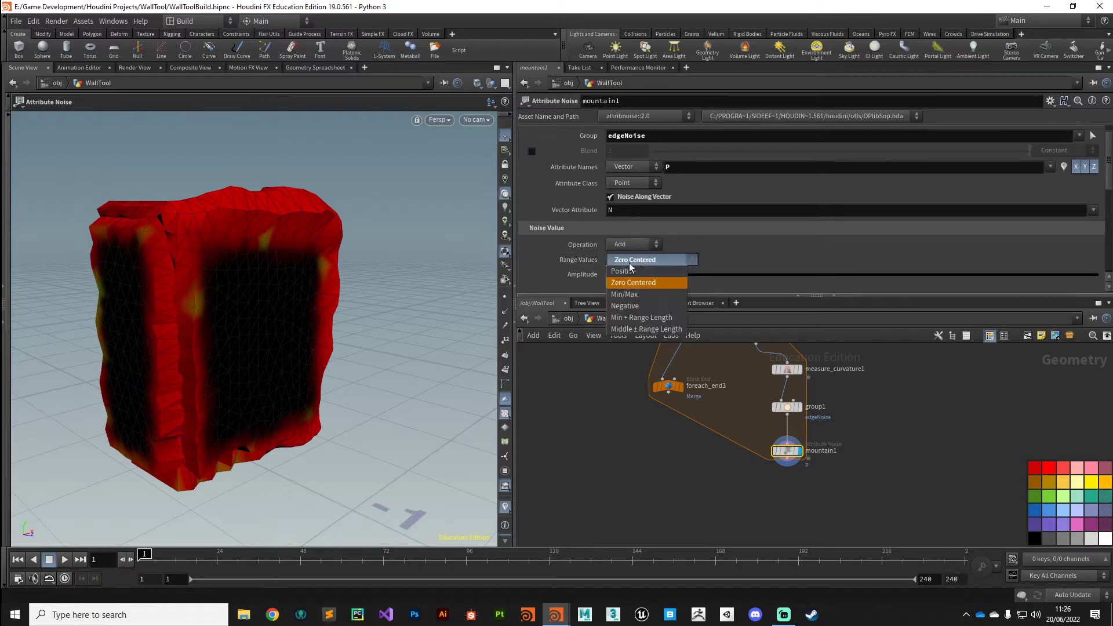
click(631, 290)
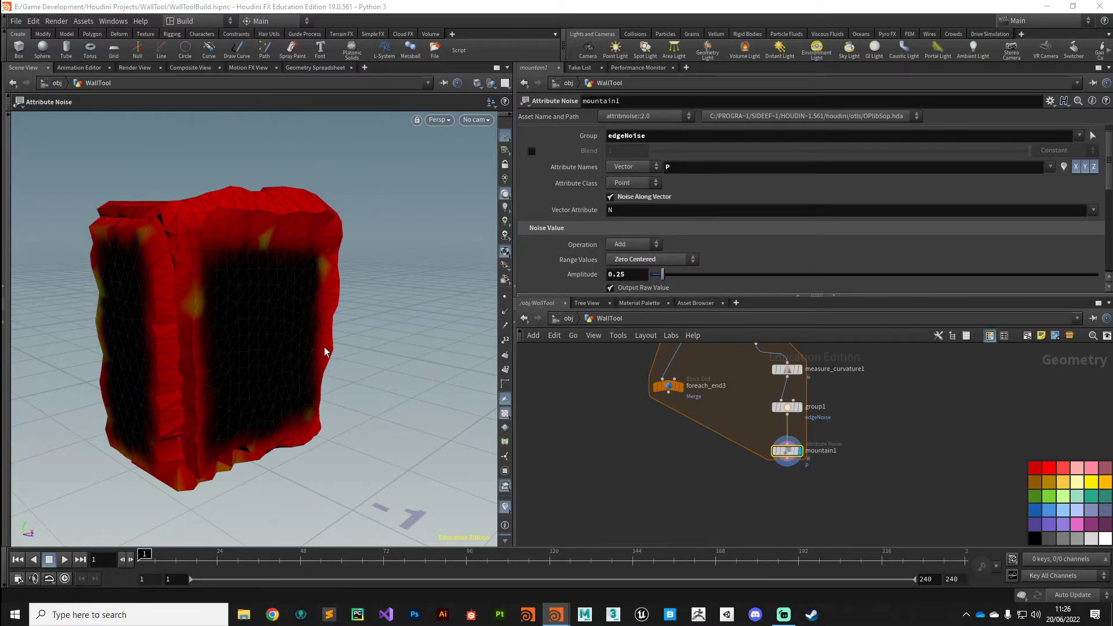
middle_drag(625, 276, 551, 299)
Set the Element Size of mountain1's noise pattern to 0.227 and inspect the brick's edges
scroll(661, 263, down, 4)
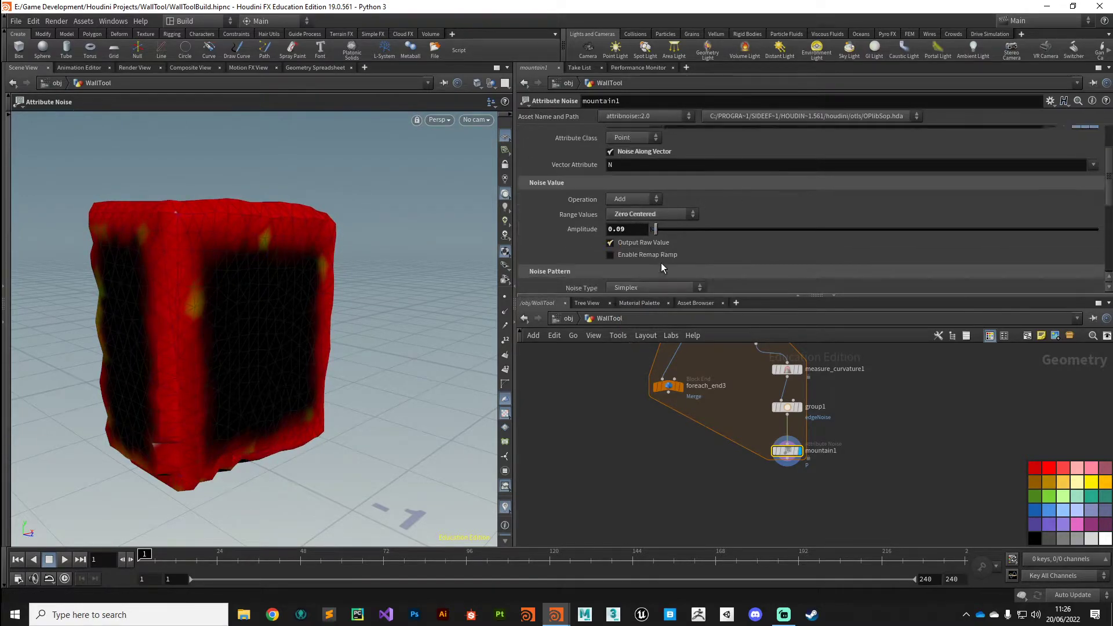
scroll(662, 267, down, 1)
middle_drag(627, 230, 248, 250)
scroll(644, 213, up, 1)
key(Escape)
drag(357, 438, 266, 380)
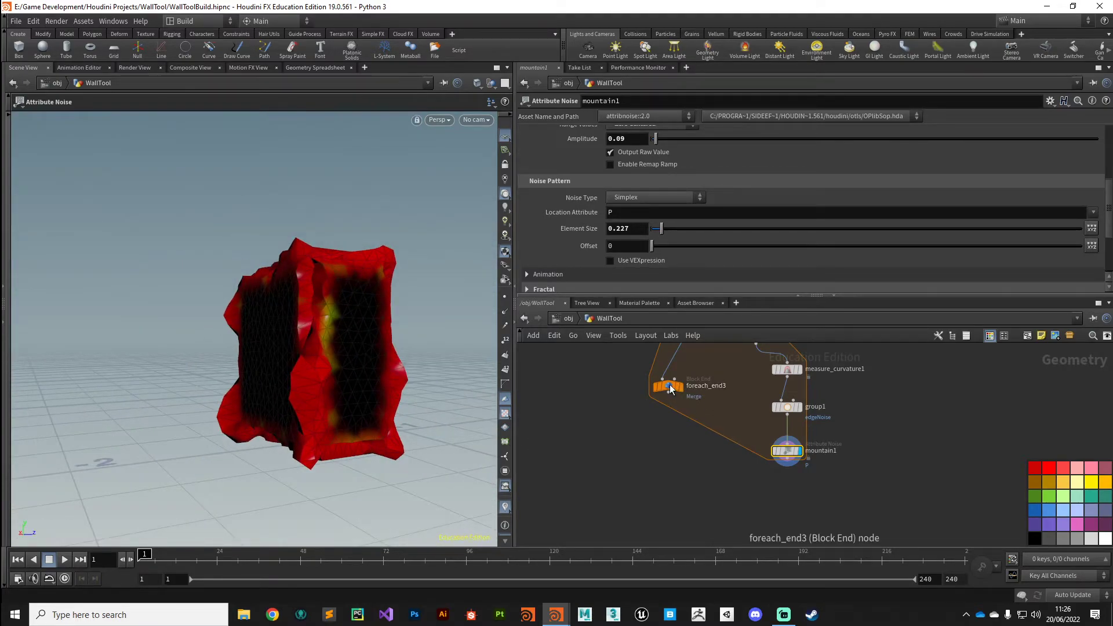
Move foreach_end3 away from the node chain and add a Boolean Intersect node between it and mountain1
drag(668, 386, 575, 471)
middle_drag(687, 402, 645, 439)
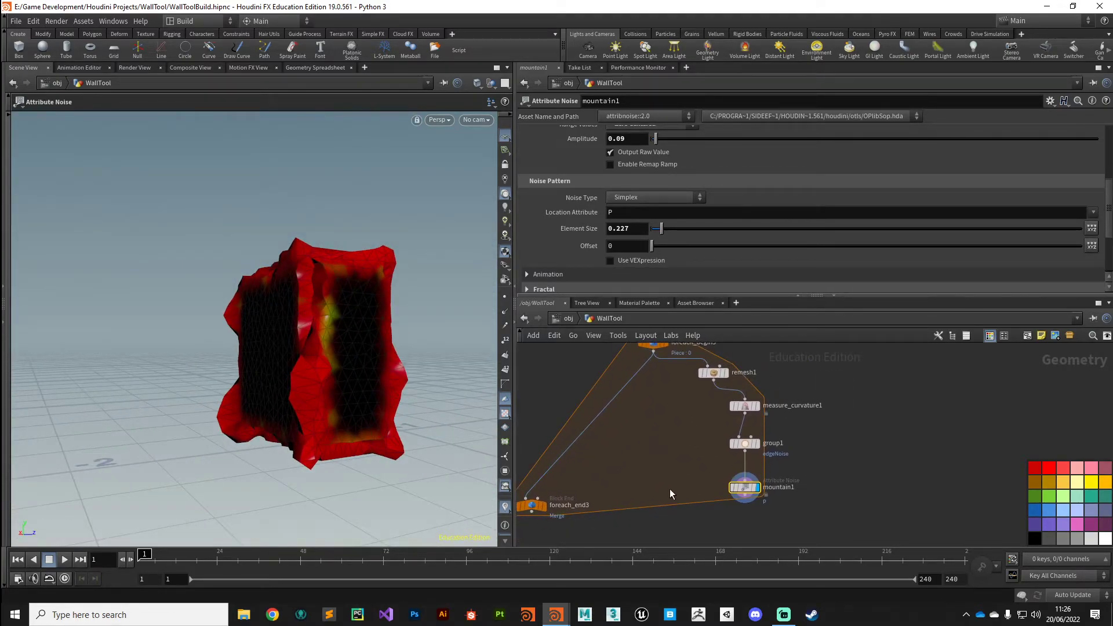
key(Tab)
text(boo)
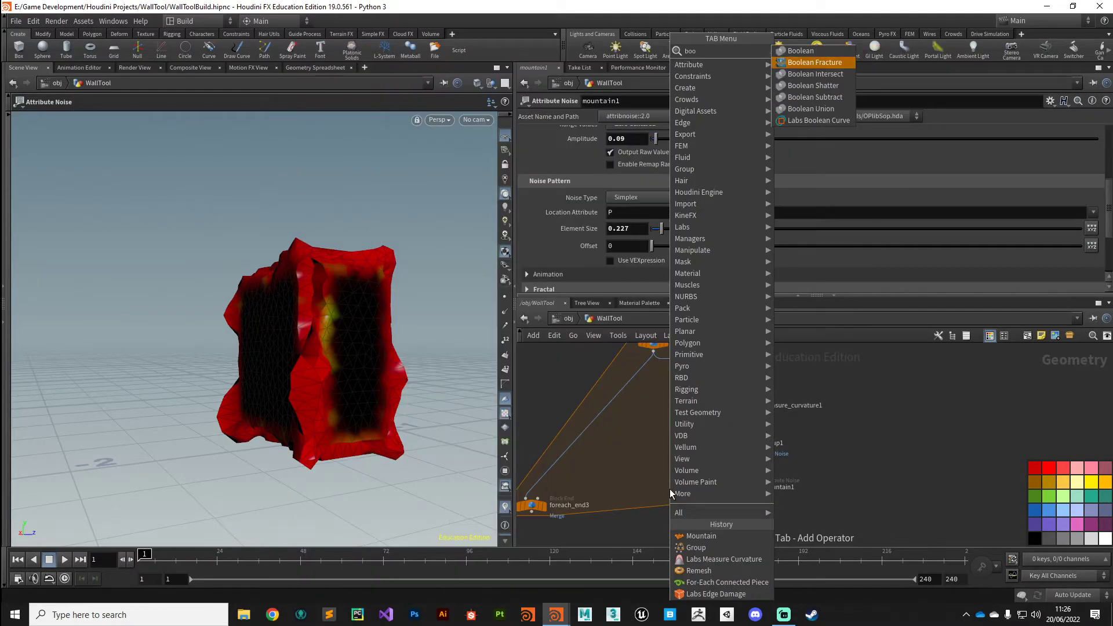
key(Down)
key(Return)
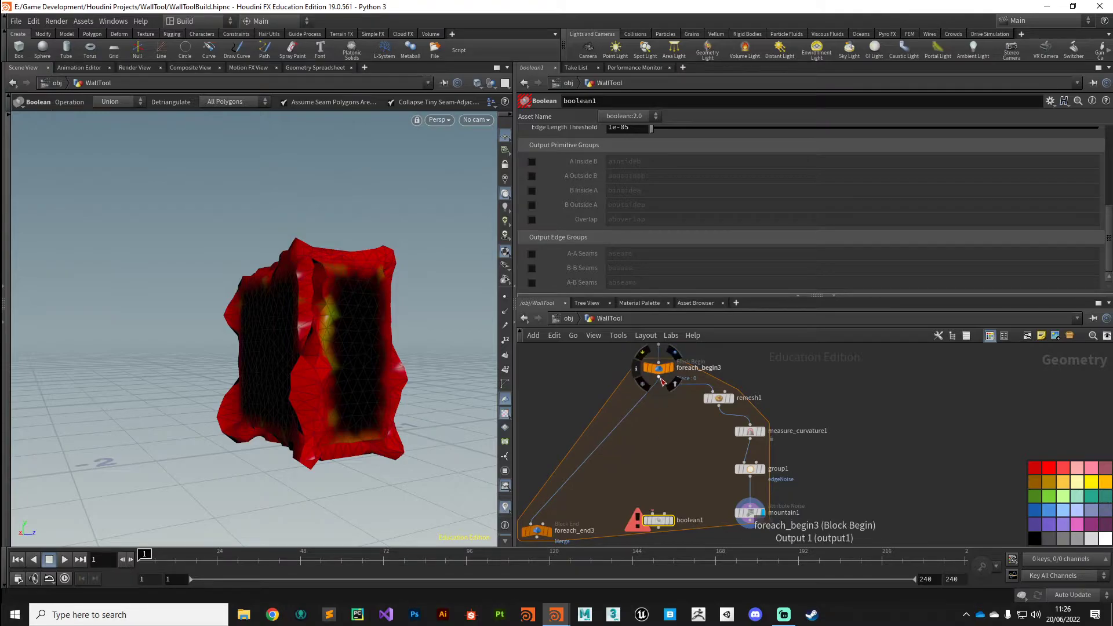
Connect foreach_begin3 to boolean1's first input and mountain1 to its second, then display boolean1 and inspect the brick
drag(653, 348, 673, 473)
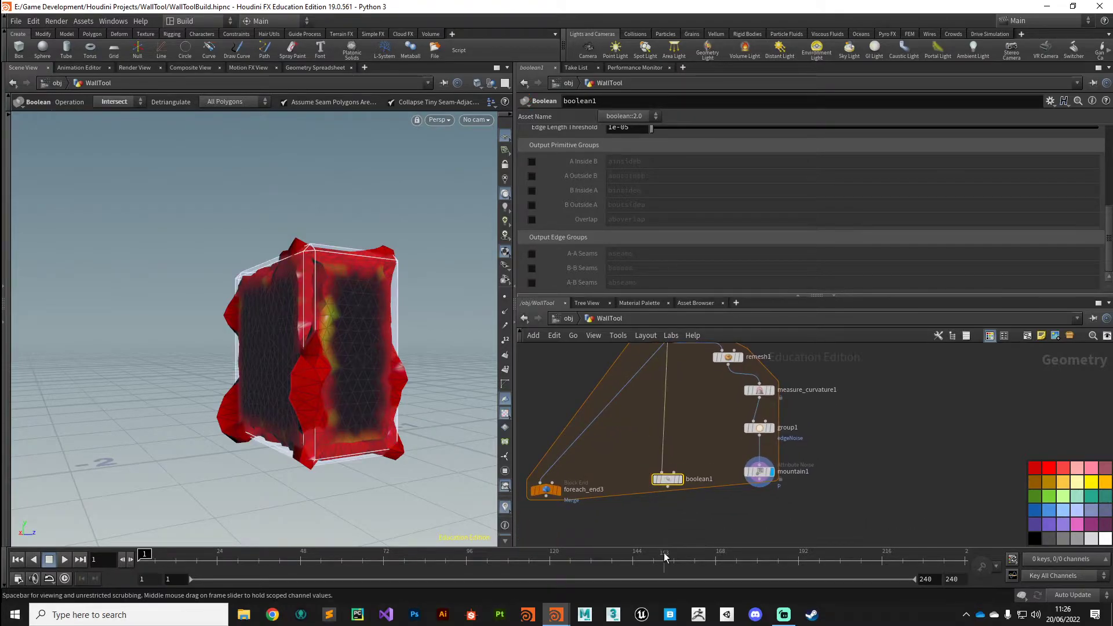
middle_drag(756, 498, 748, 448)
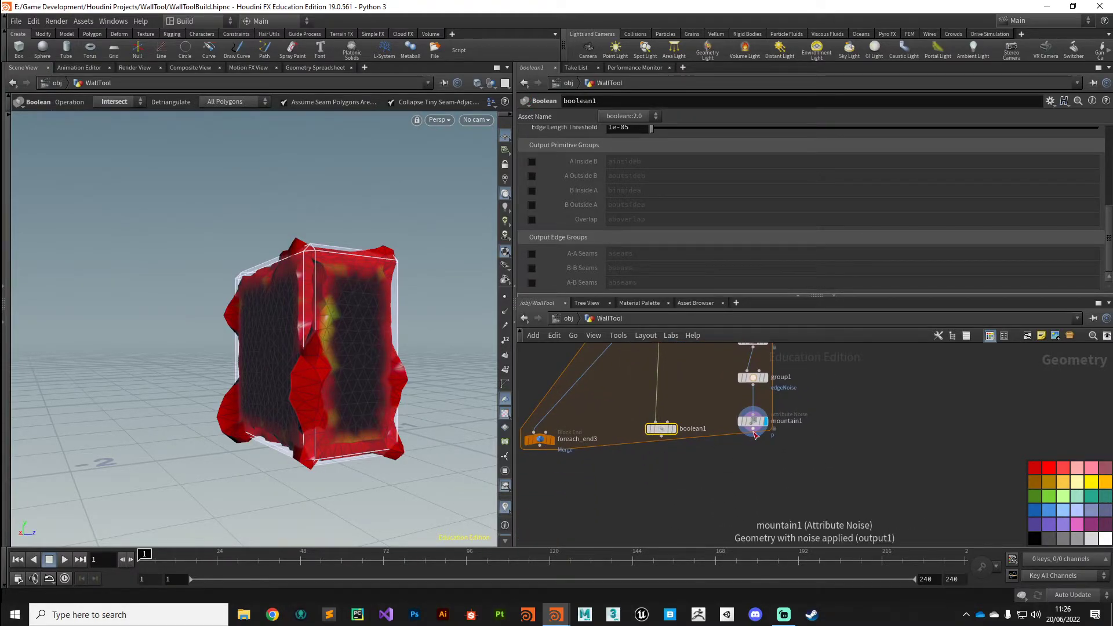
click(755, 434)
click(676, 430)
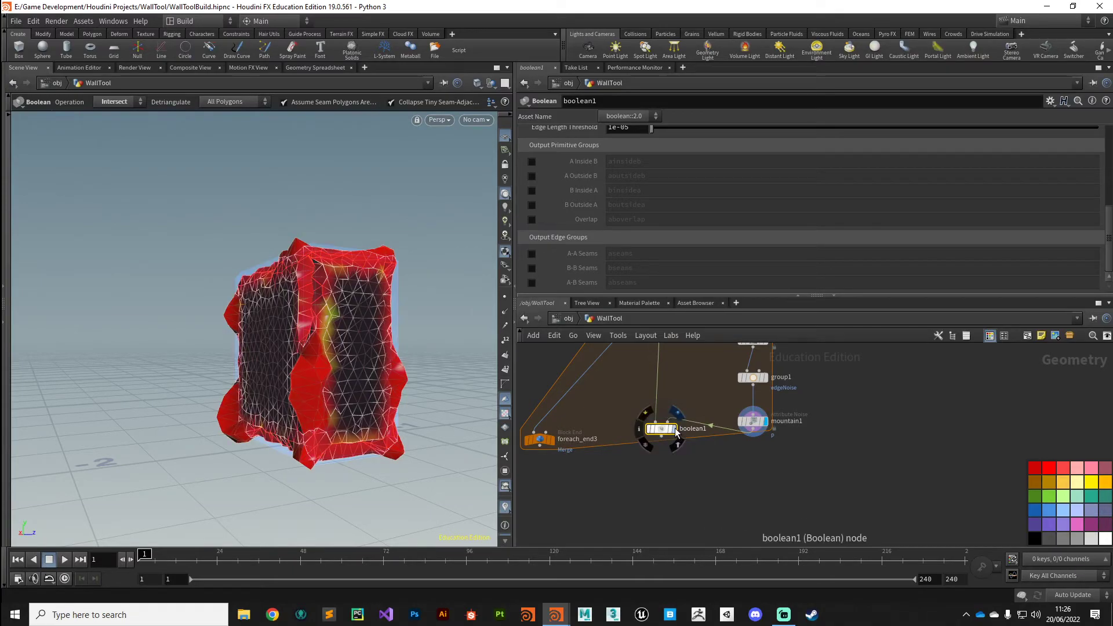
click(674, 429)
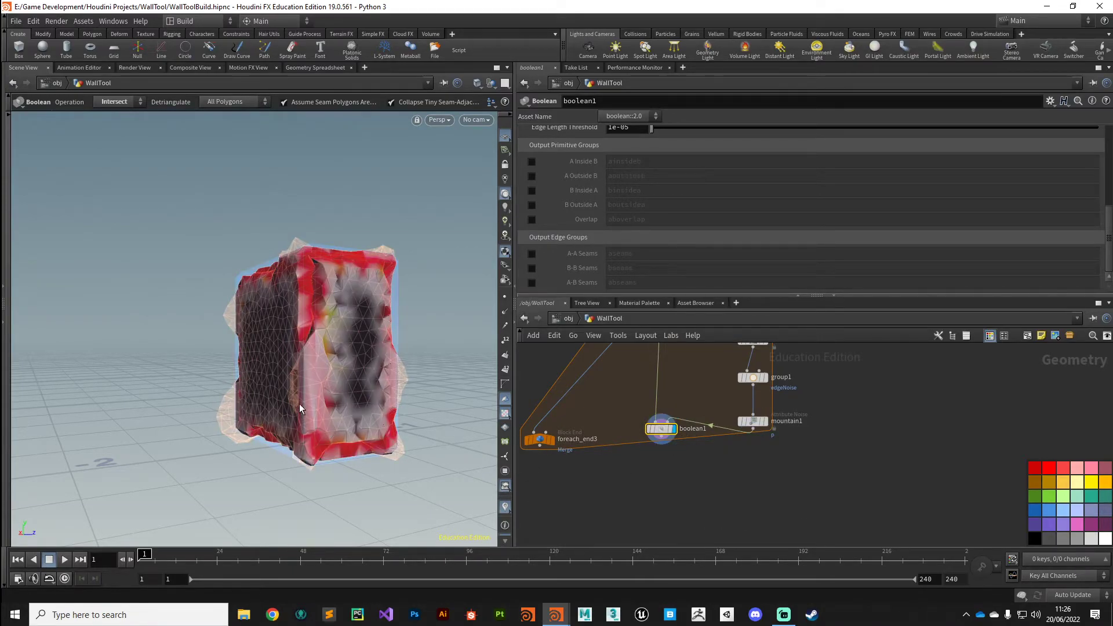
key(Escape)
drag(299, 403, 257, 318)
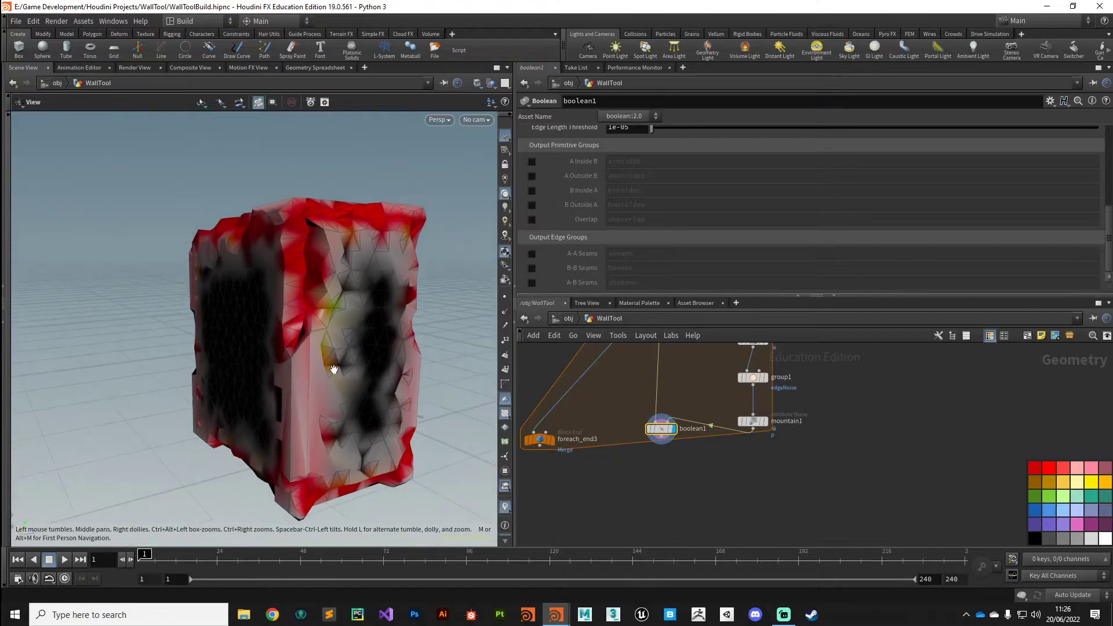
key(Return)
Turn off Export Color on measure_curvature1, then select boolean1 and inspect the uncoloured brick from several sides
mouse_move(681, 367)
middle_down()
mouse_move(670, 437)
mouse_move(690, 382)
middle_up()
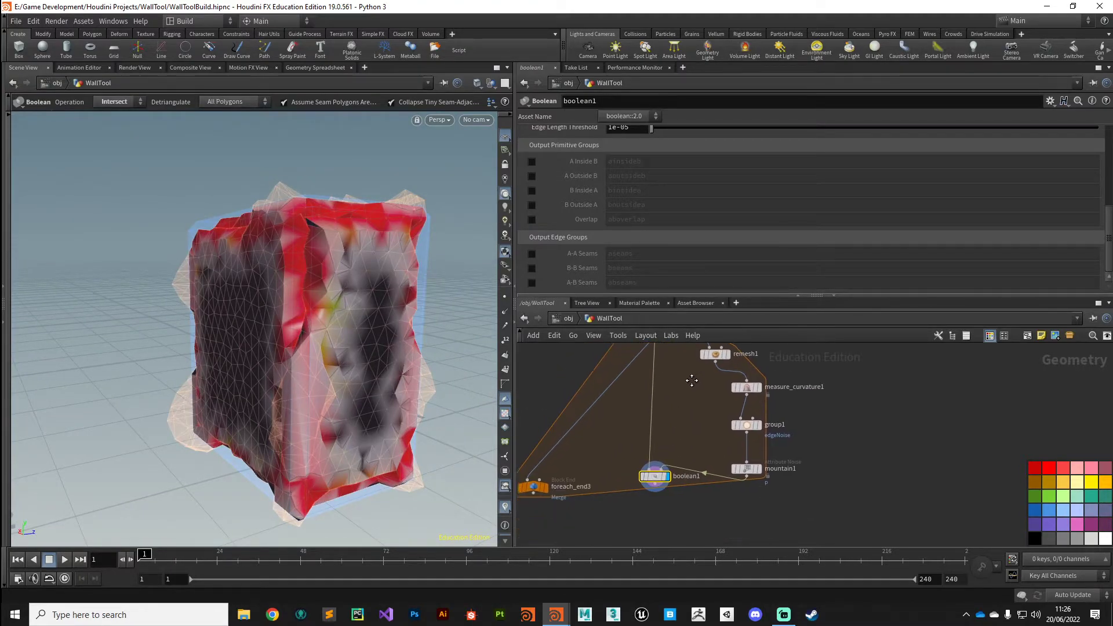
click(747, 386)
scroll(555, 229, up, 3)
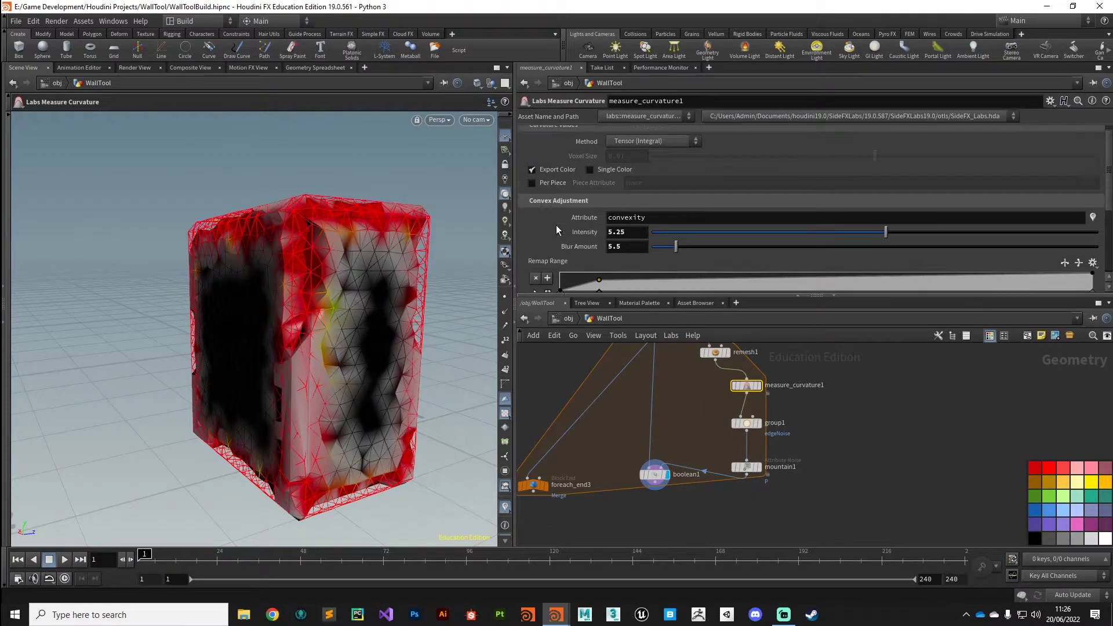
click(532, 170)
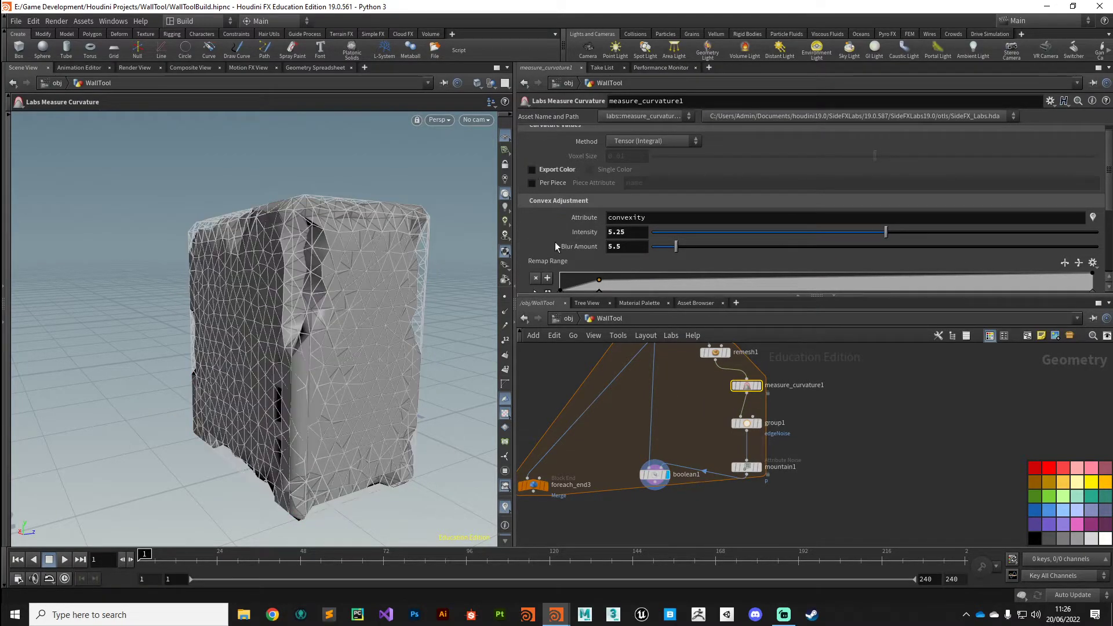
click(655, 474)
drag(313, 393, 313, 308)
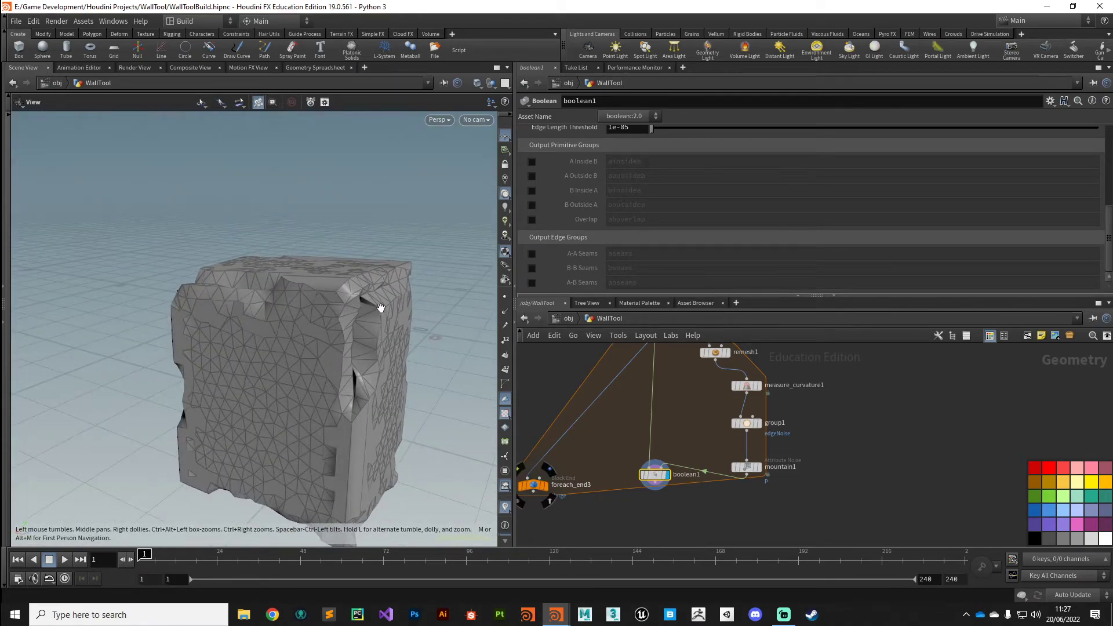
Insert a Smooth node between measure_curvature1 and group1 and display its result
key(Return)
middle_drag(669, 411, 674, 438)
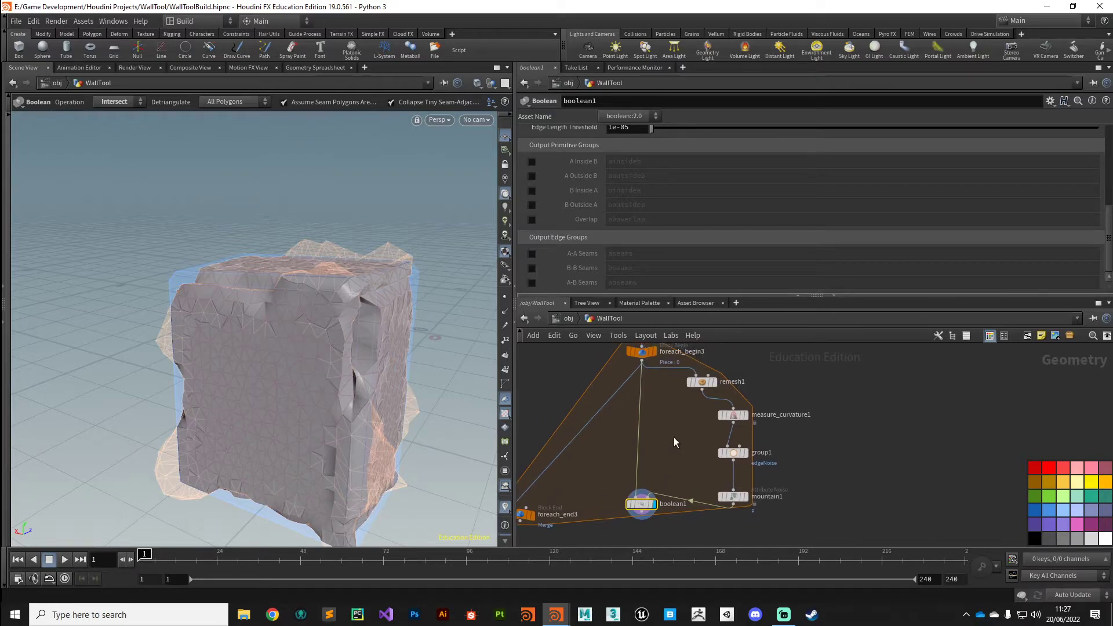
drag(733, 418, 733, 413)
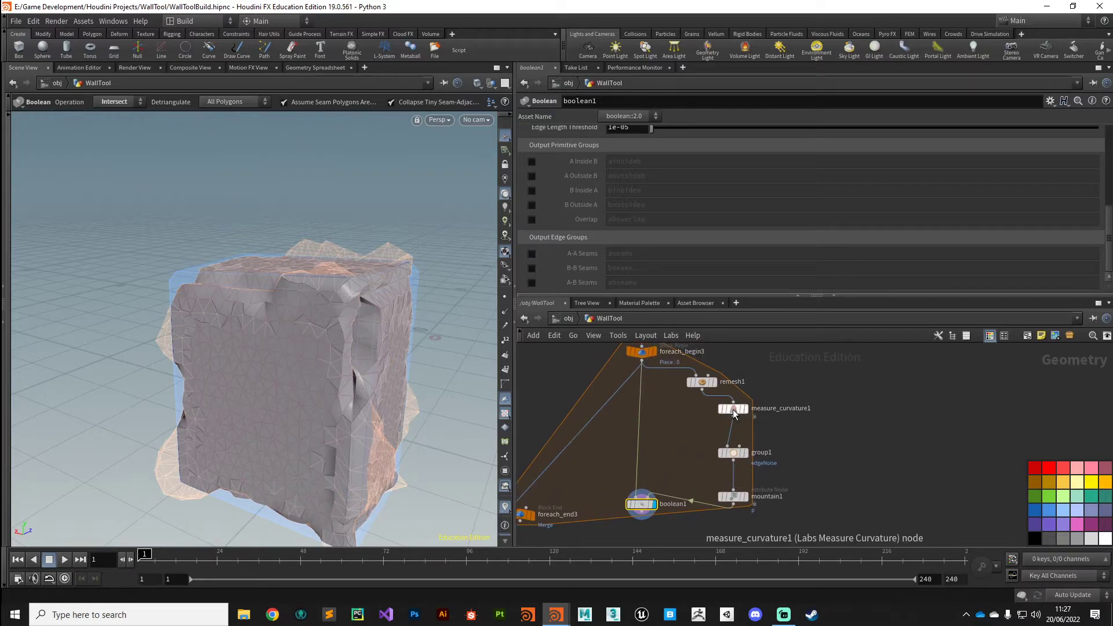
key(Tab)
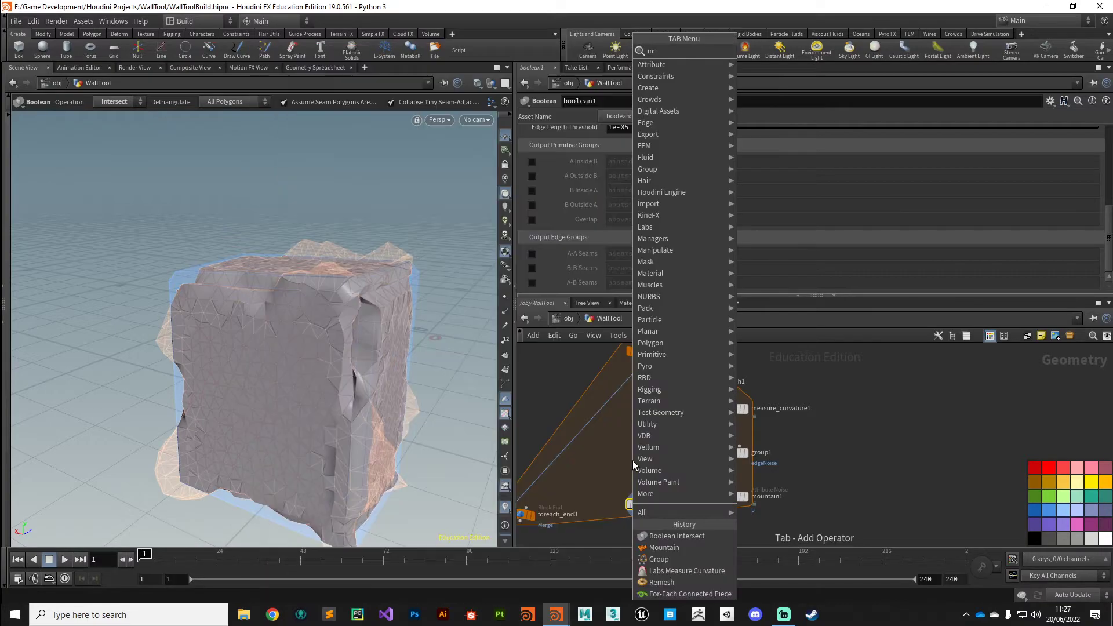
text(mo)
key(BackSpace)
key(BackSpace)
text(smo)
key(Return)
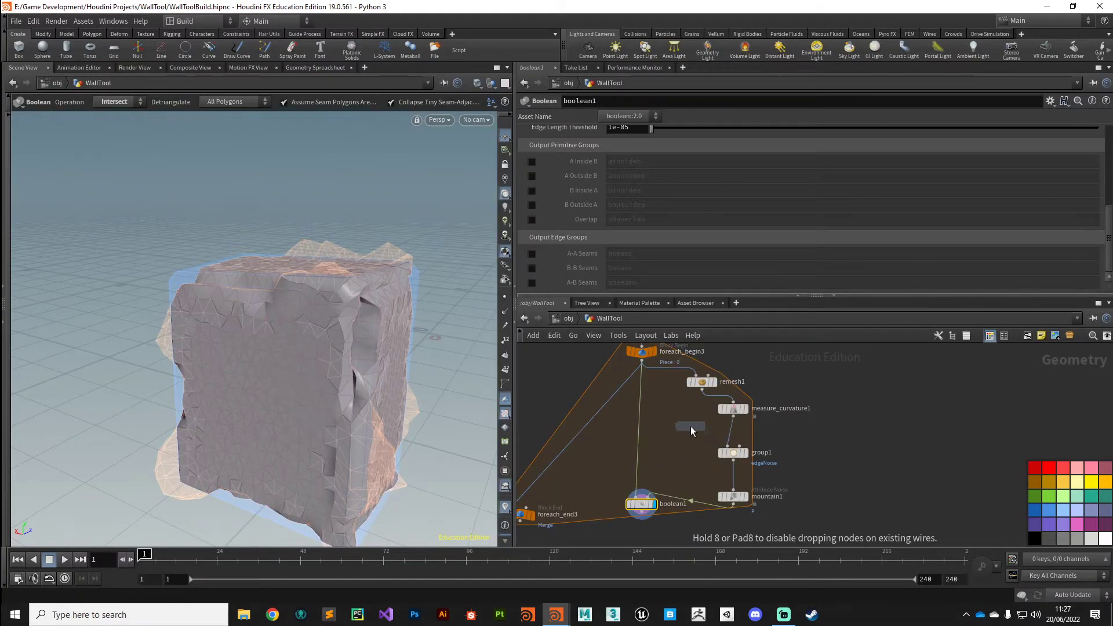
click(689, 426)
drag(732, 411, 734, 433)
click(744, 432)
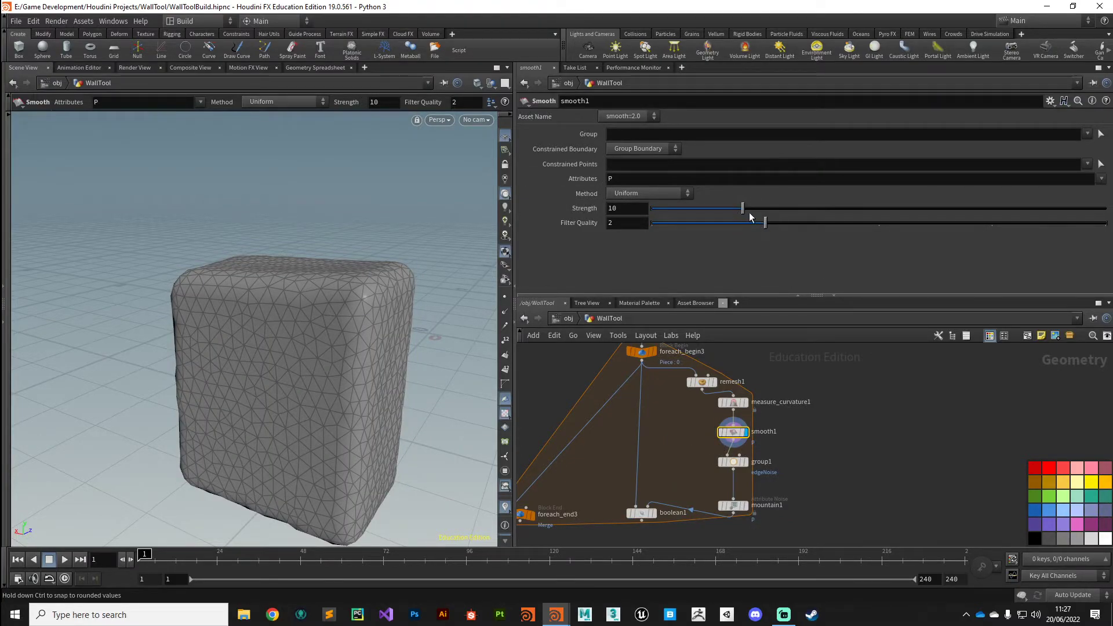
Set smooth1's Strength to 41.44 and its smoothed Attributes to P N
drag(744, 210, 1027, 224)
click(651, 179)
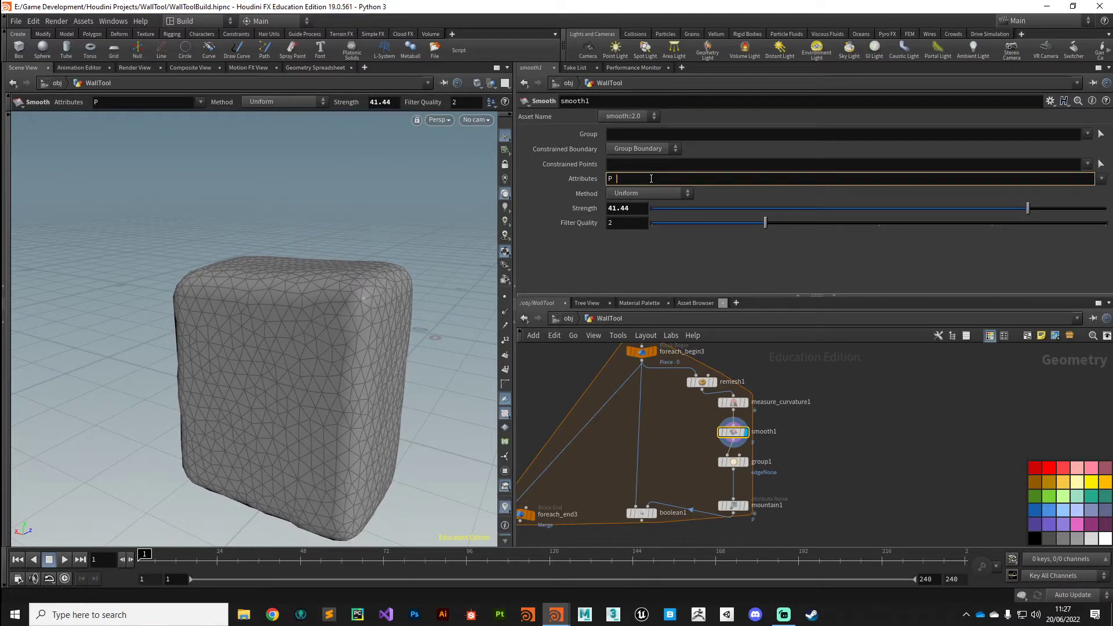
key(Return)
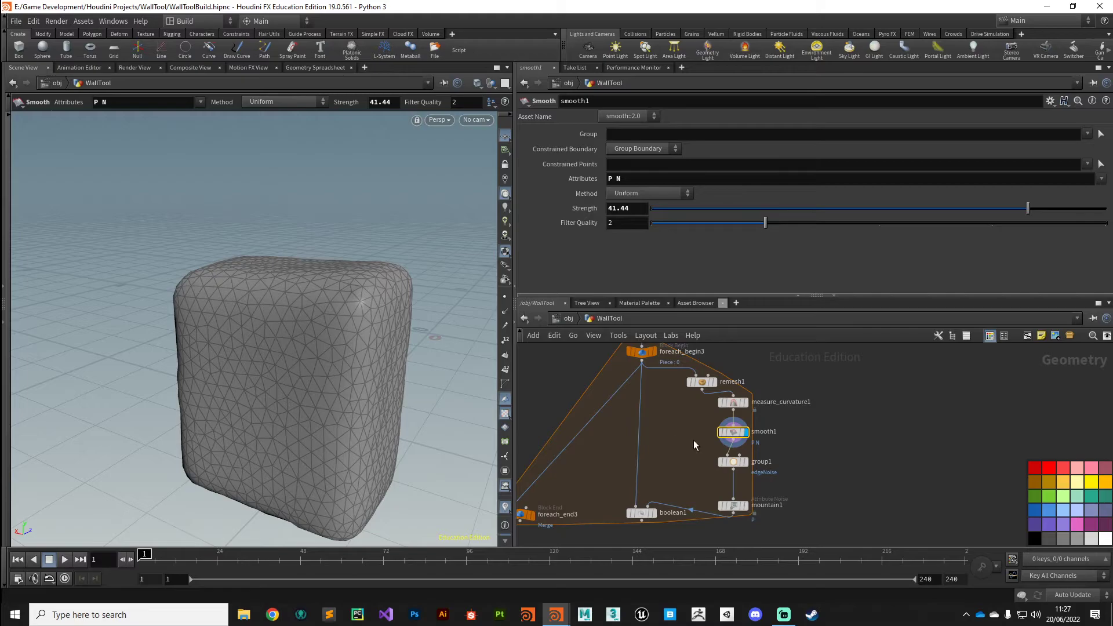
Display mountain1, move boolean1 further down, and insert a Peak node between mountain1 and boolean1
scroll(750, 470, down, 1)
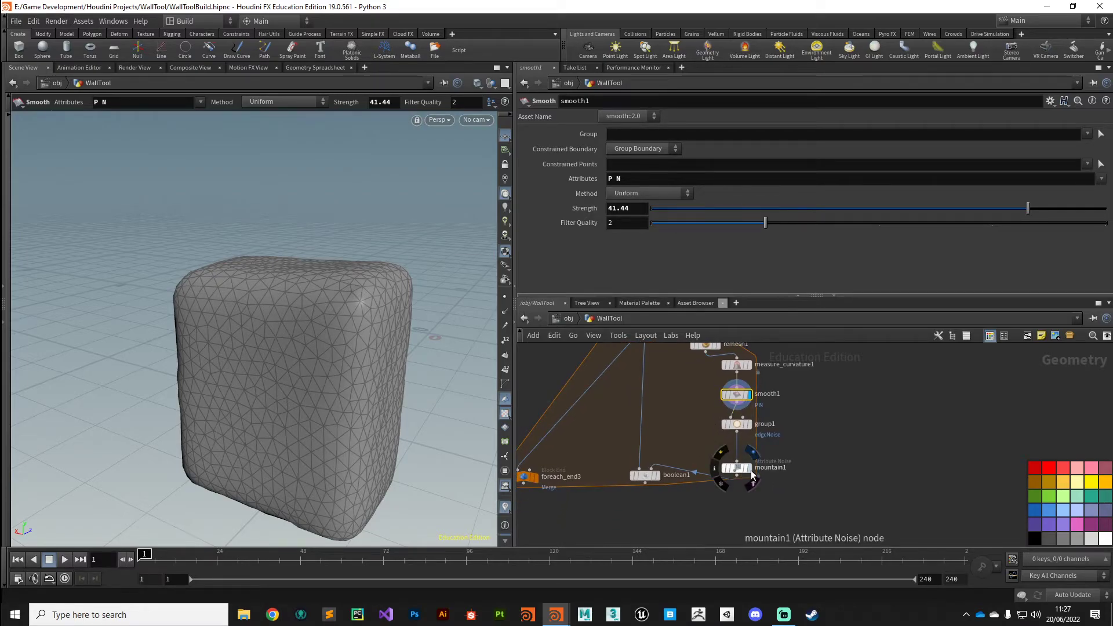
click(750, 469)
click(735, 468)
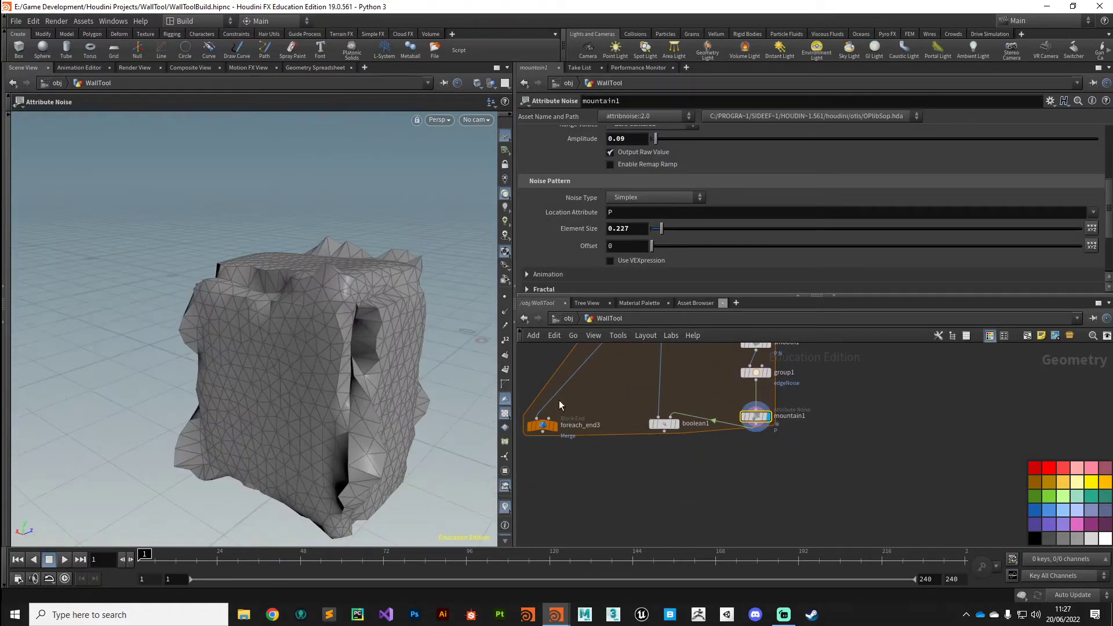
drag(665, 425, 655, 471)
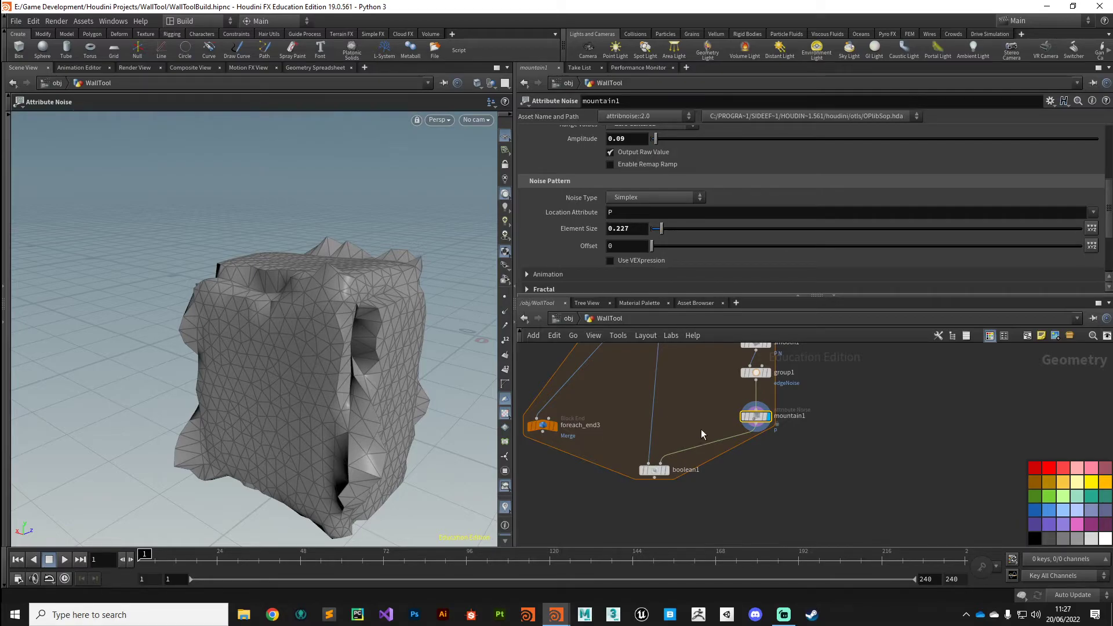
key(Tab)
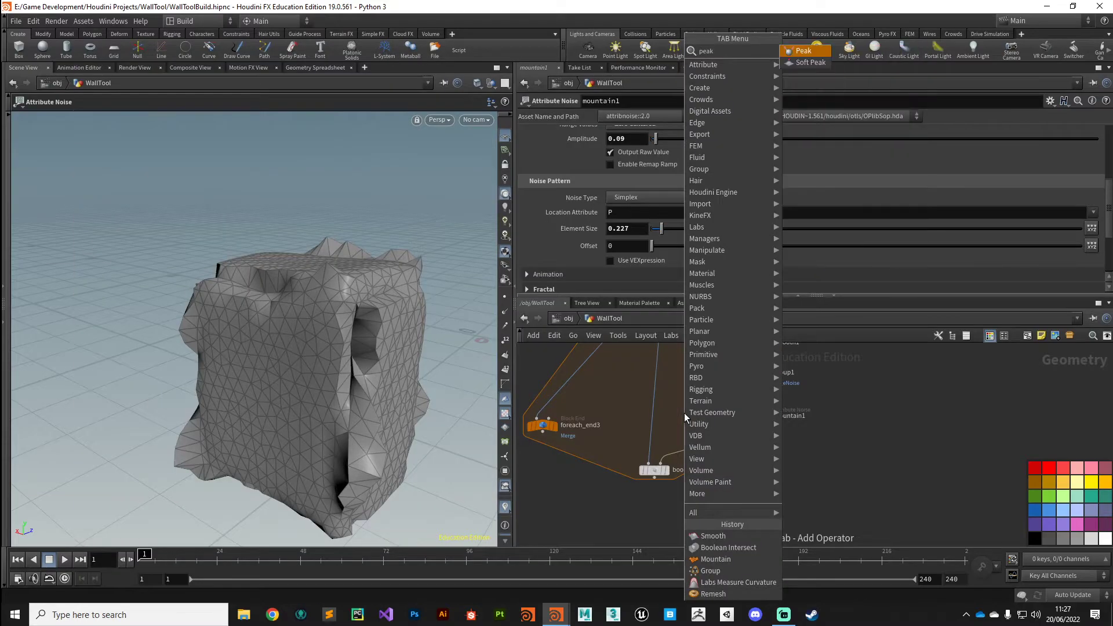
click(684, 413)
click(709, 451)
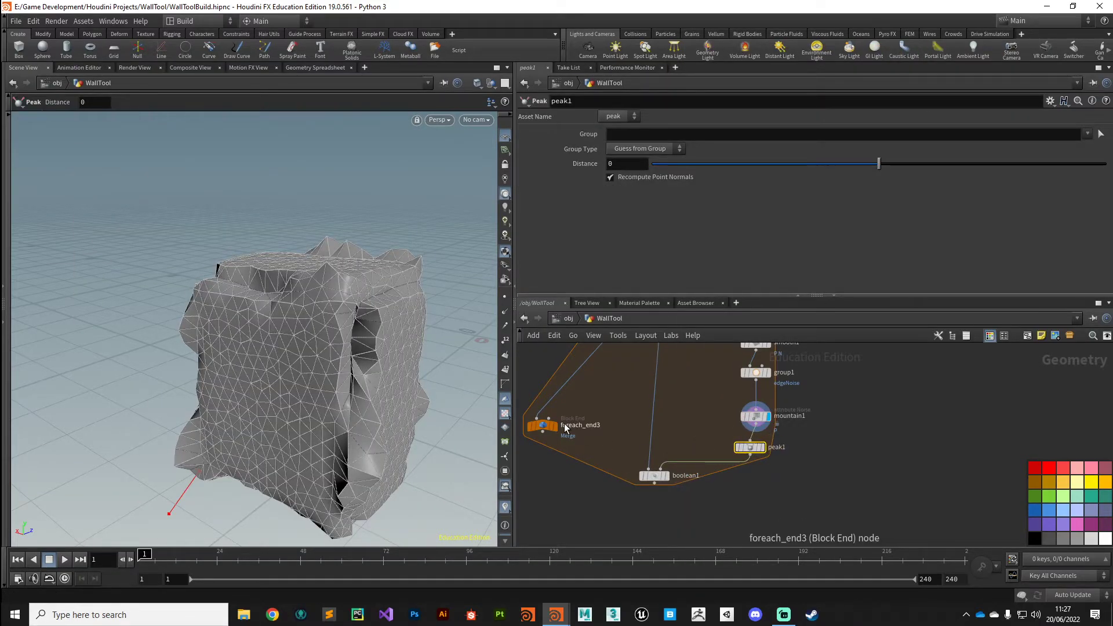
Set peak1's Distance to 0.016, then display boolean1 and inspect the intersected brick
middle_drag(624, 163, 679, 210)
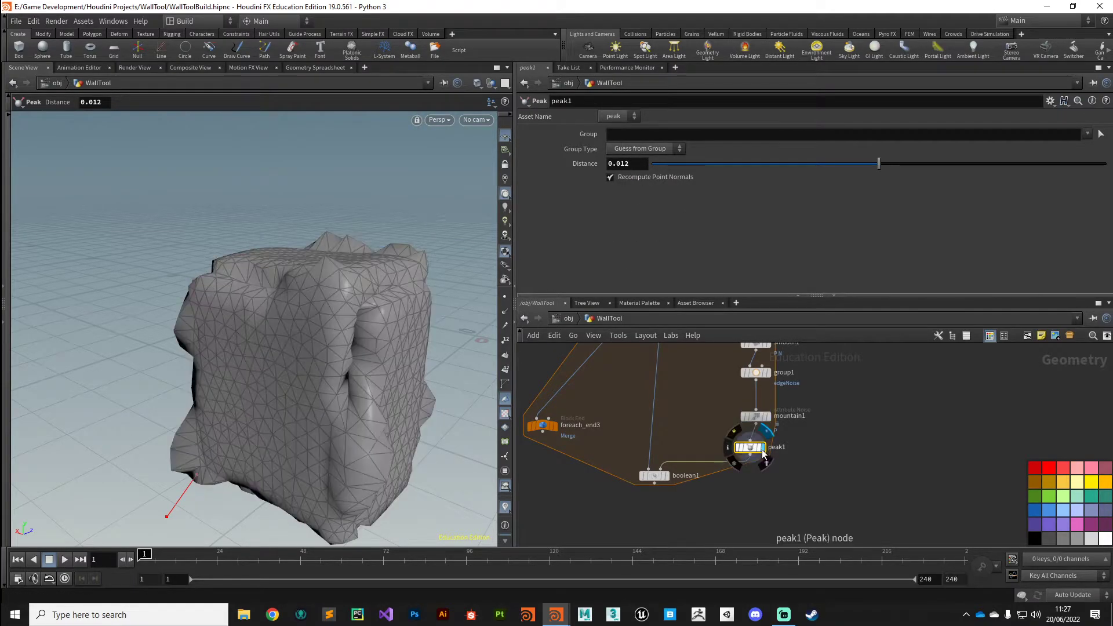
middle_drag(626, 164, 672, 215)
click(666, 476)
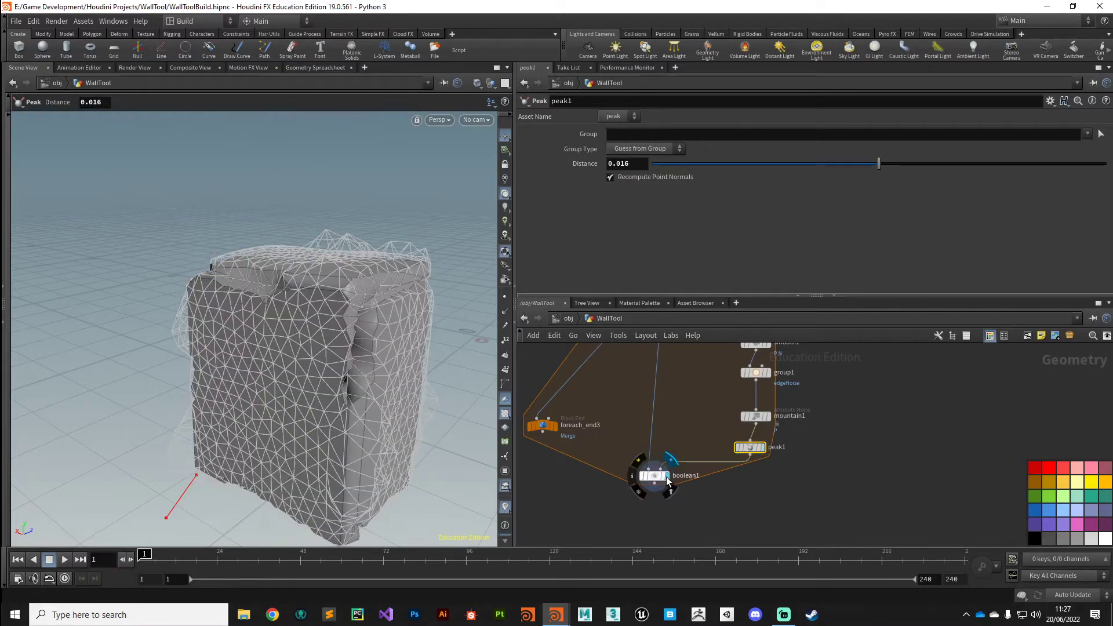
click(654, 476)
drag(335, 431, 313, 313)
key(Return)
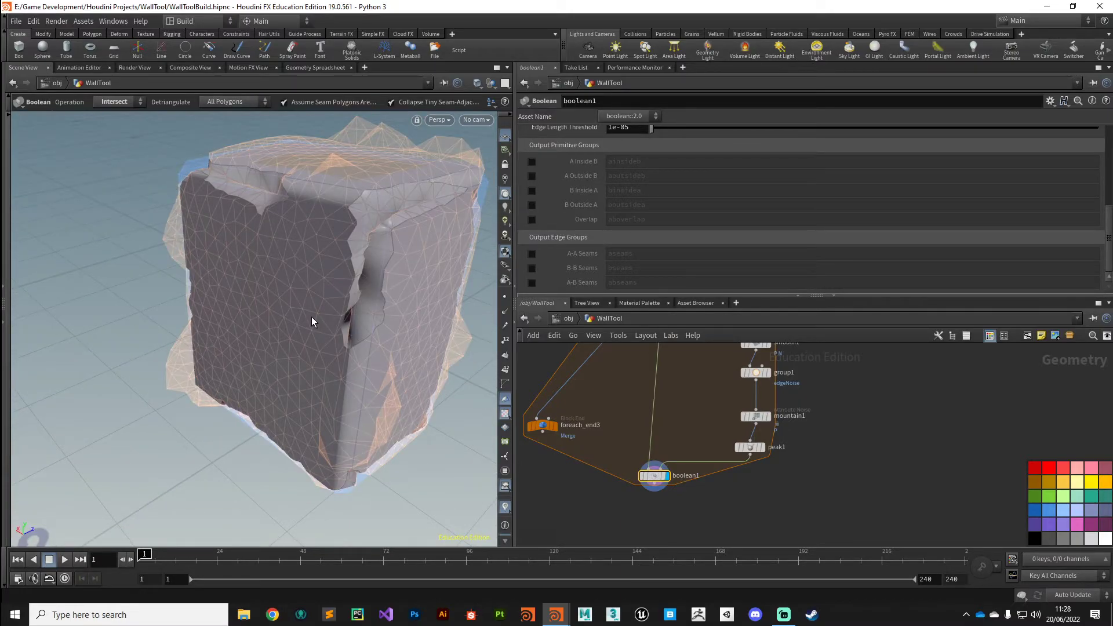
Reduce mountain1's noise Amplitude to 0.032, then select boolean1 and inspect the brick from several sides
middle_drag(722, 434, 702, 461)
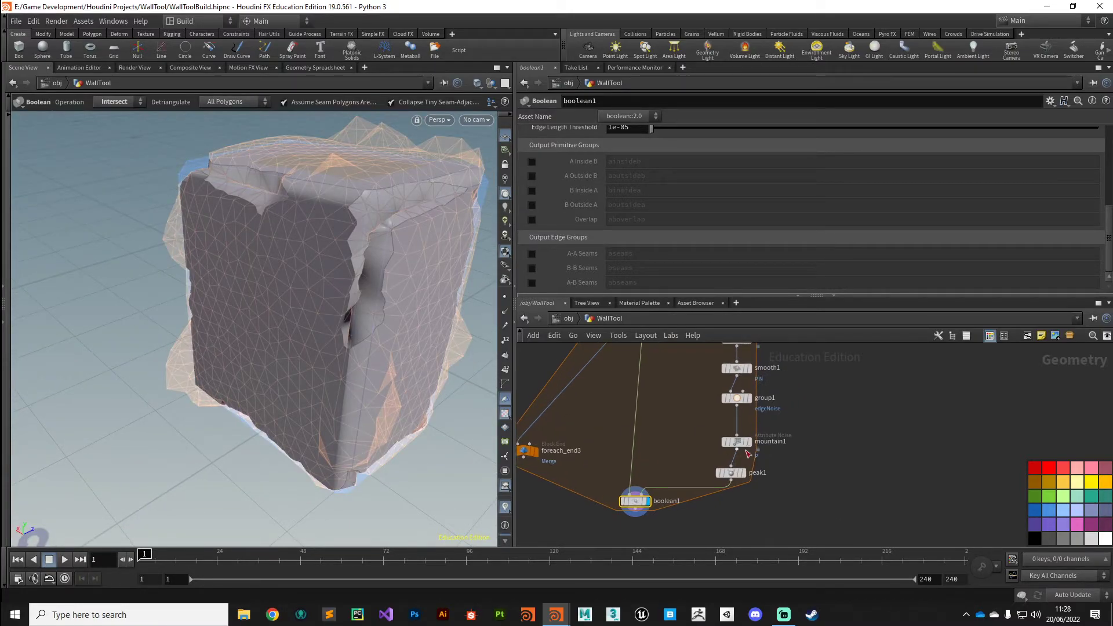
click(731, 443)
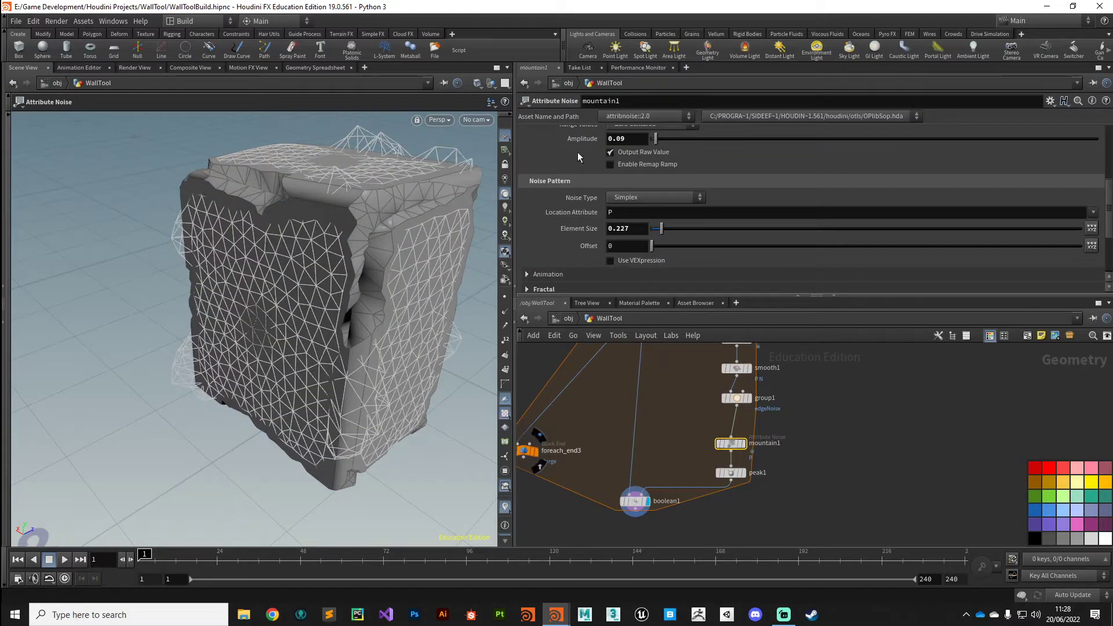
drag(485, 186, 371, 249)
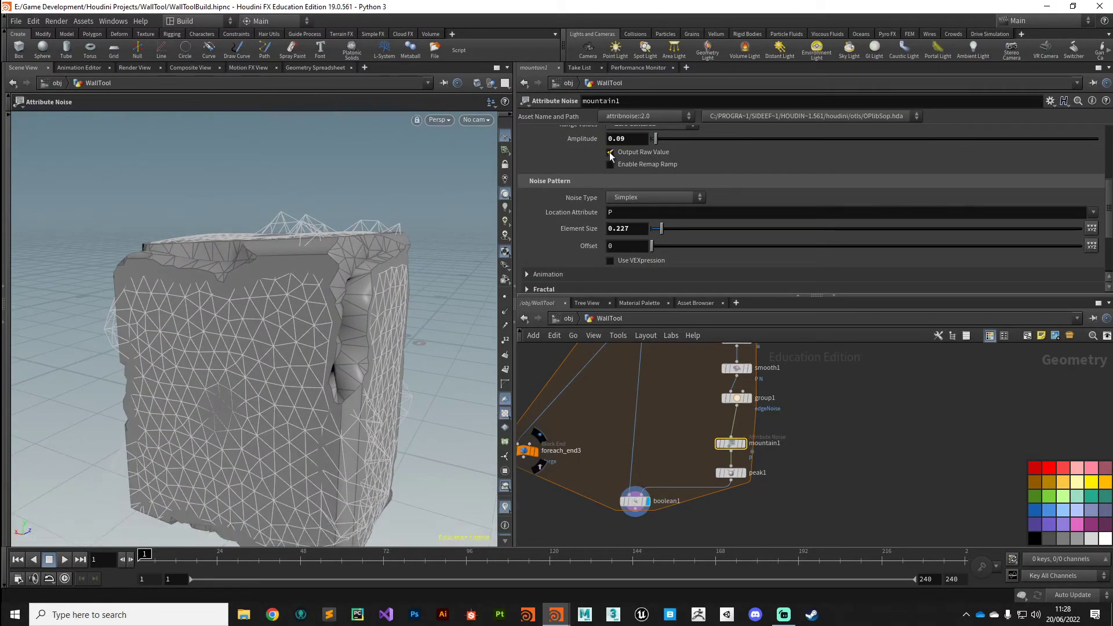
middle_drag(631, 138, 336, 231)
key(Escape)
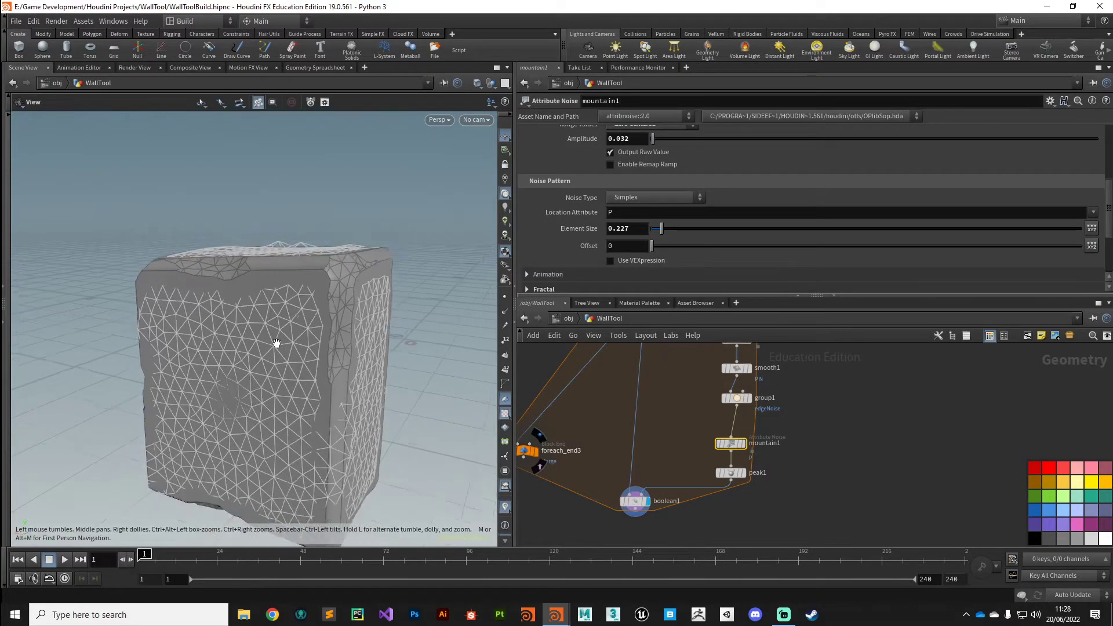
drag(278, 342, 293, 360)
key(Return)
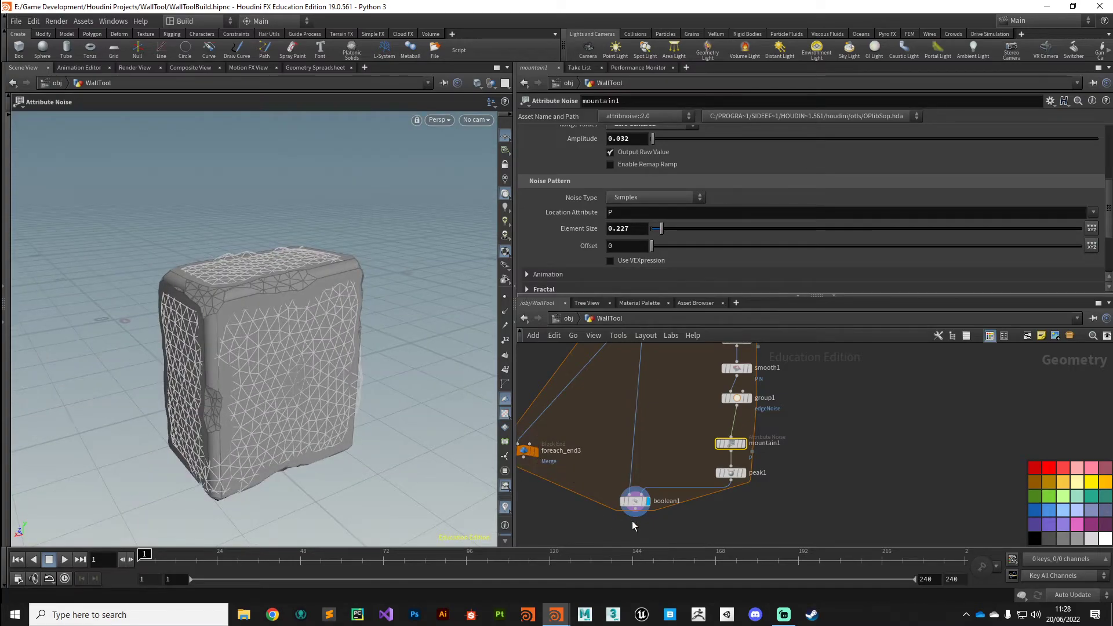
click(635, 502)
drag(256, 423, 361, 377)
key(Return)
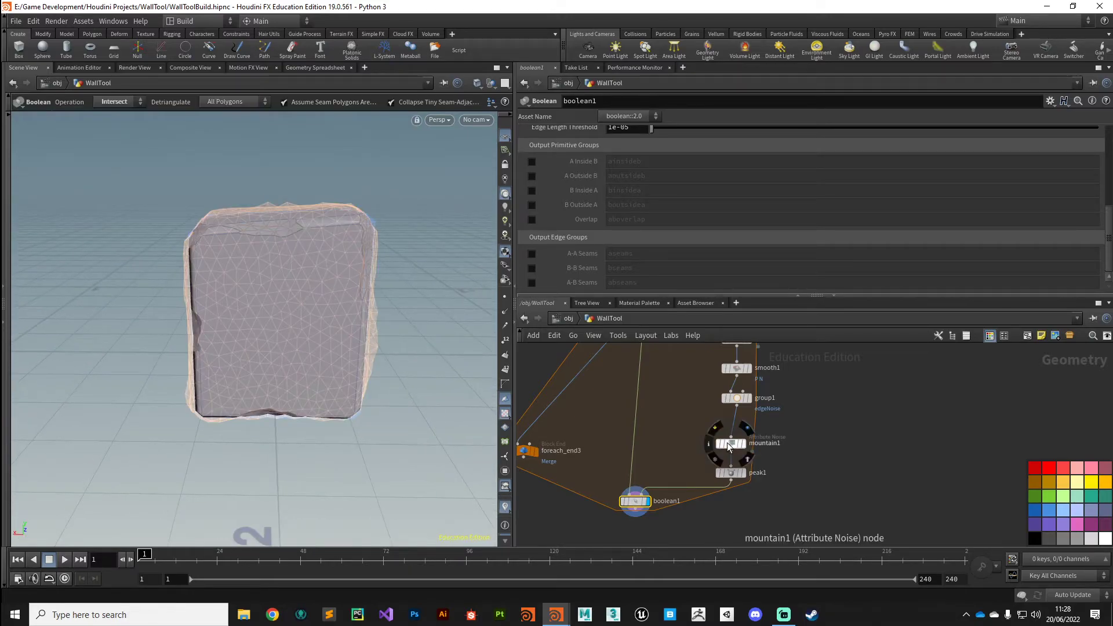
Align mountain1 and peak1 beneath group1 in the node chain and inspect the brick from another angle
mouse_move(737, 447)
mouse_down()
mouse_move(736, 436)
mouse_move(733, 462)
mouse_up()
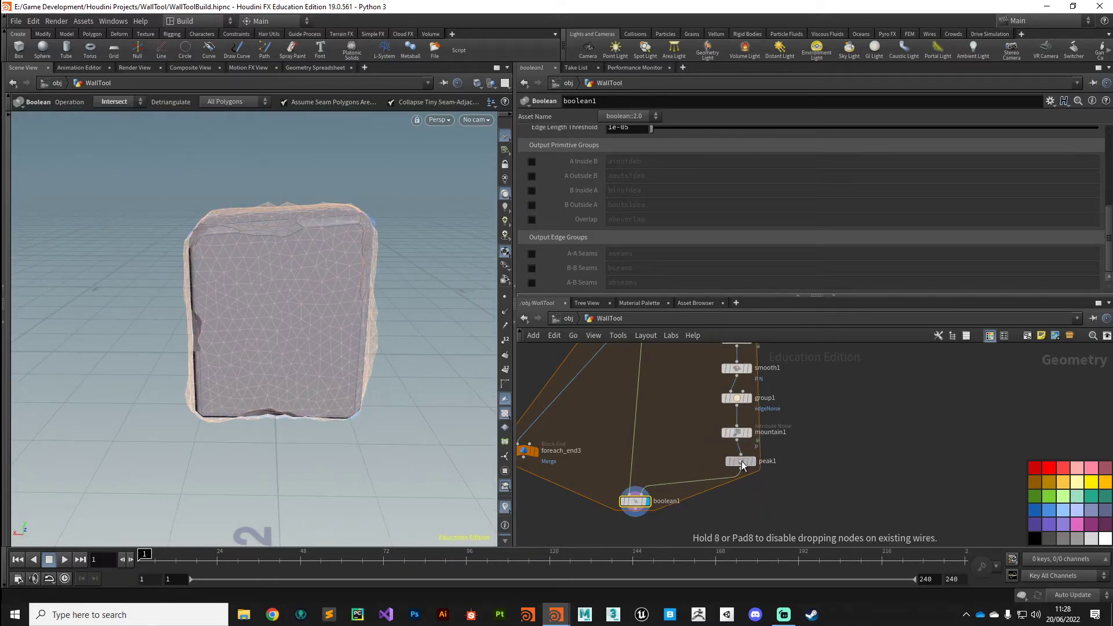
scroll(690, 467, up, 2)
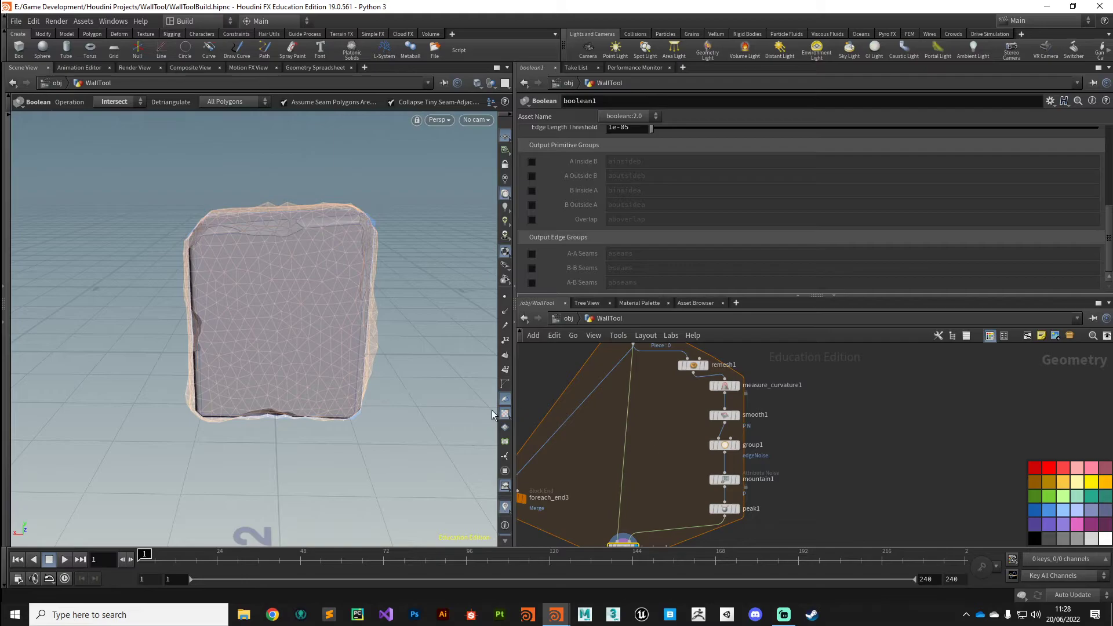
drag(245, 397, 495, 446)
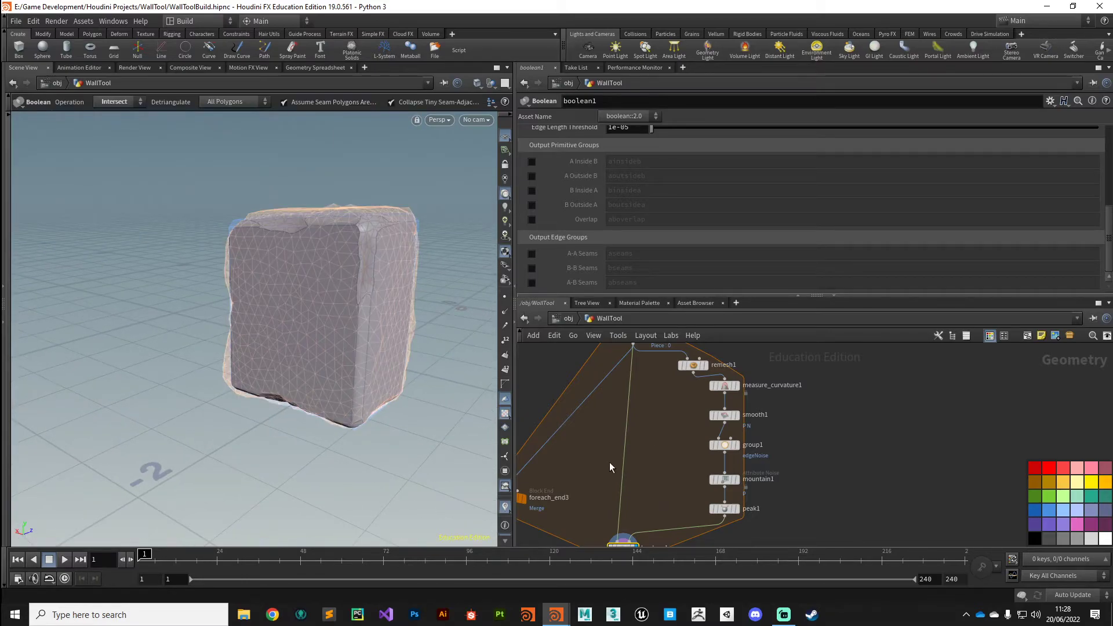
middle_drag(640, 416, 622, 412)
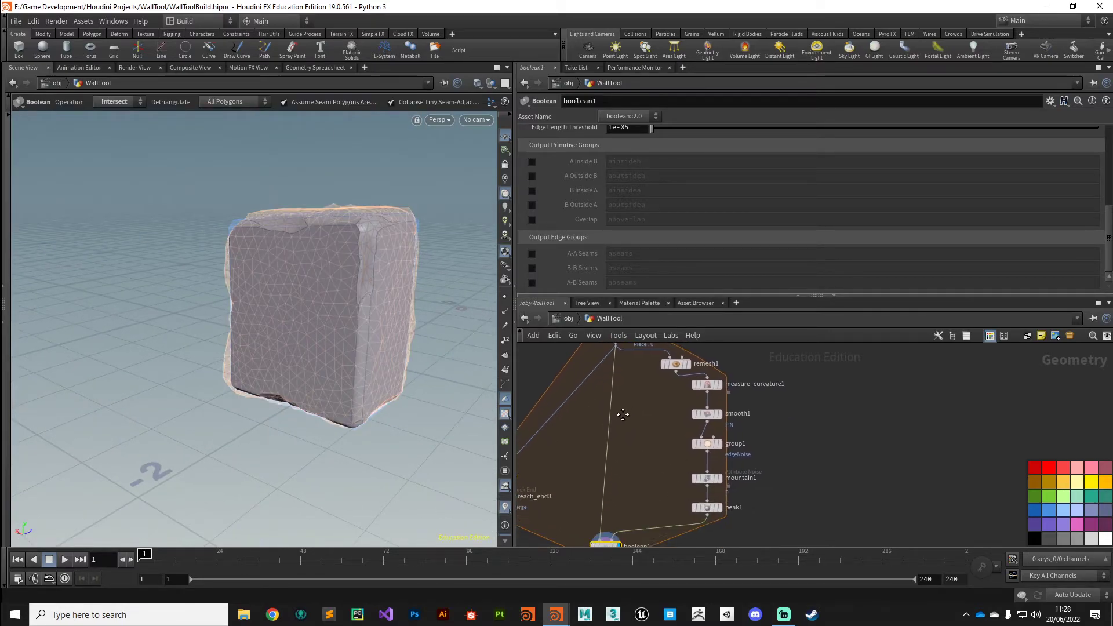
Select mountain1 and review its noise pattern's Offset parameter, then clear the selection
click(709, 476)
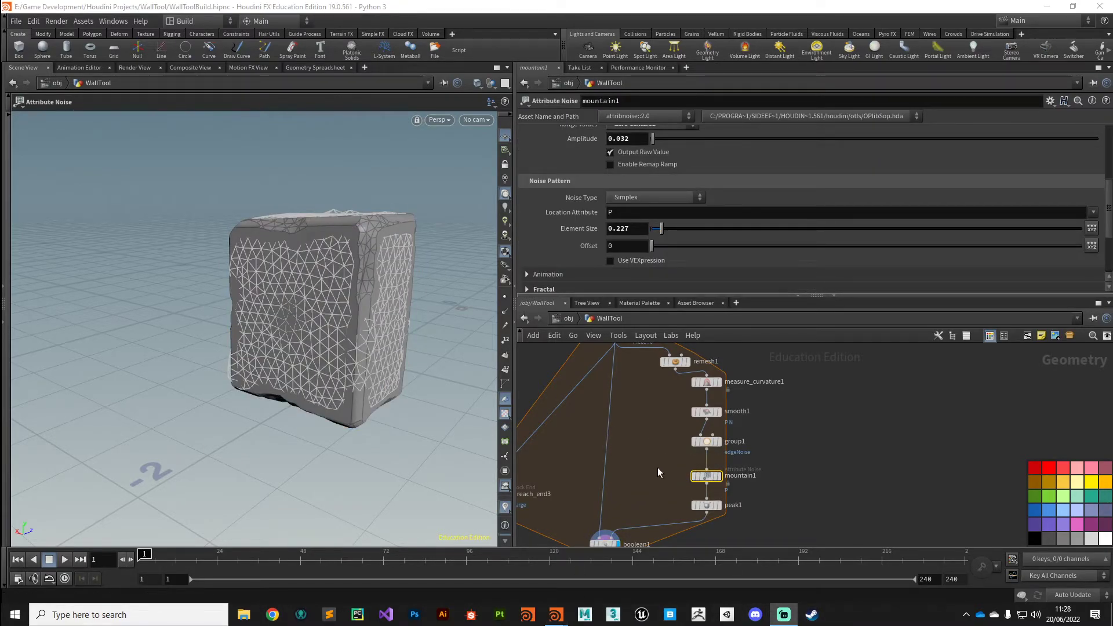
middle_drag(658, 472, 655, 512)
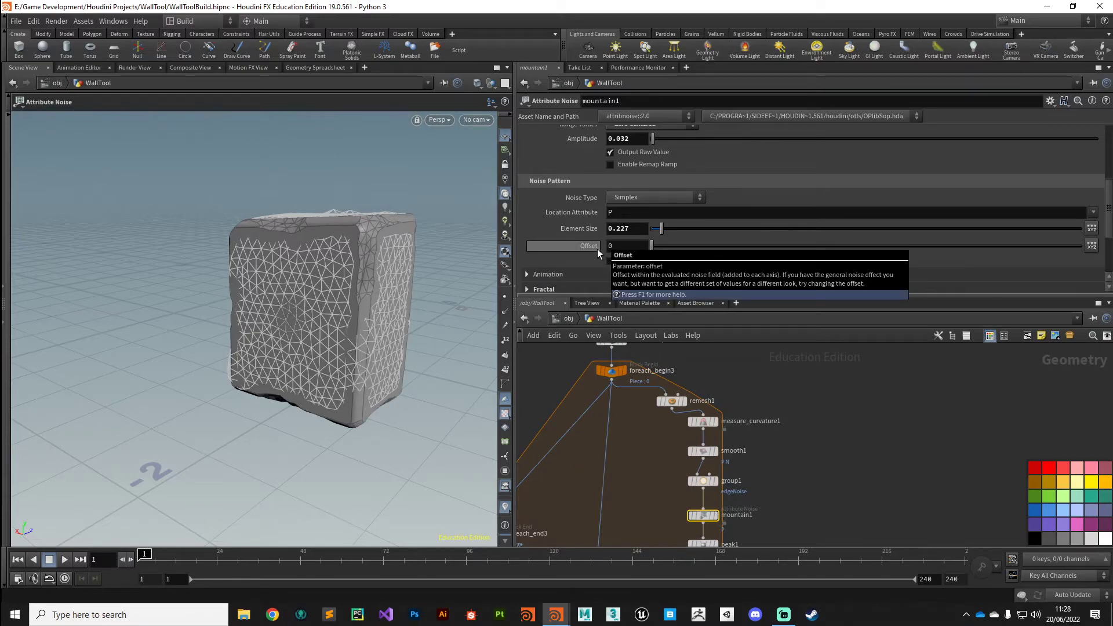
middle_drag(652, 451, 635, 476)
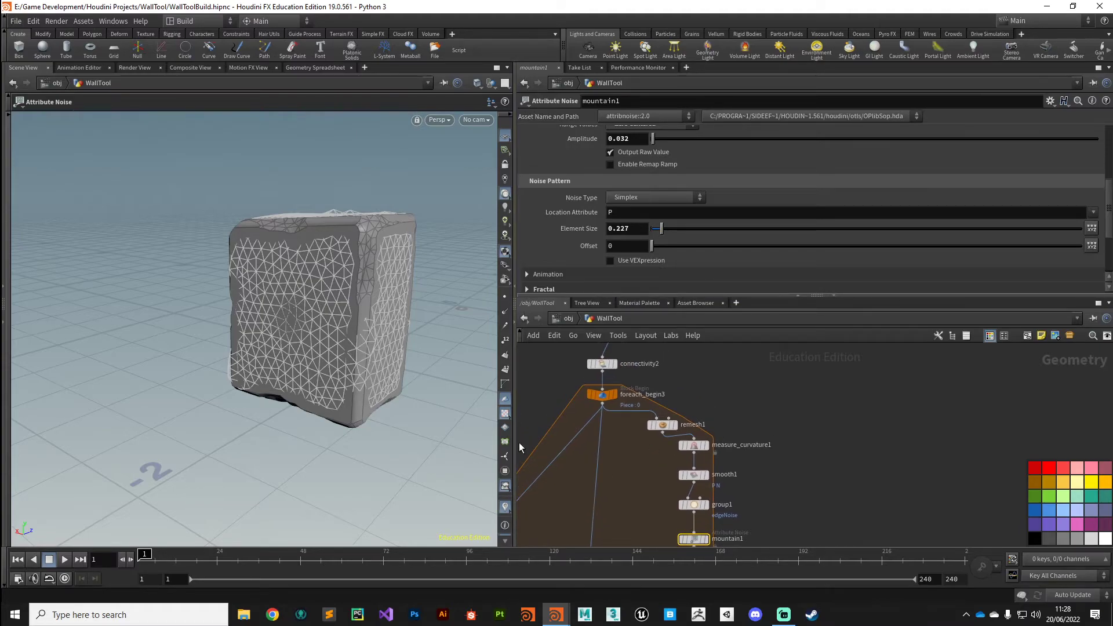
click(624, 472)
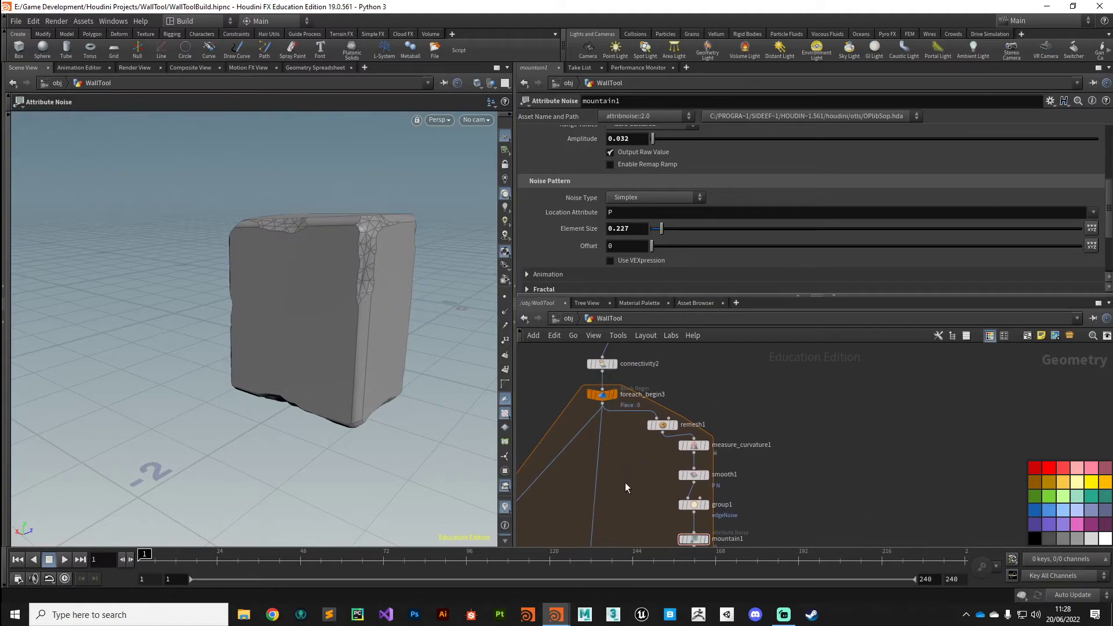
Create a meta import node from foreach_begin3 and rename it iter
click(603, 396)
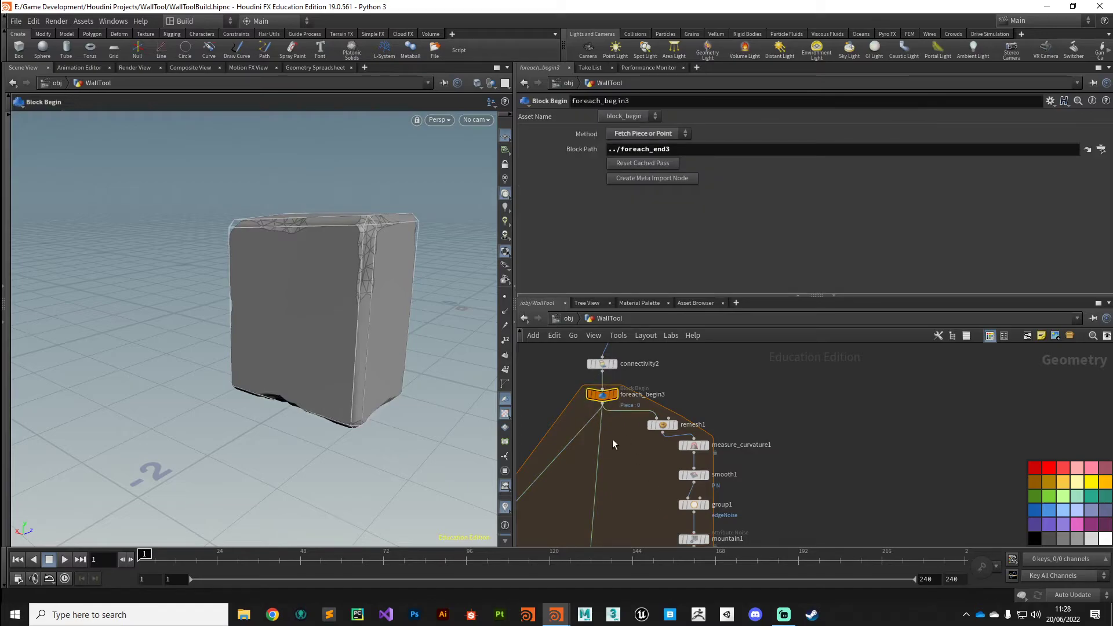
click(643, 177)
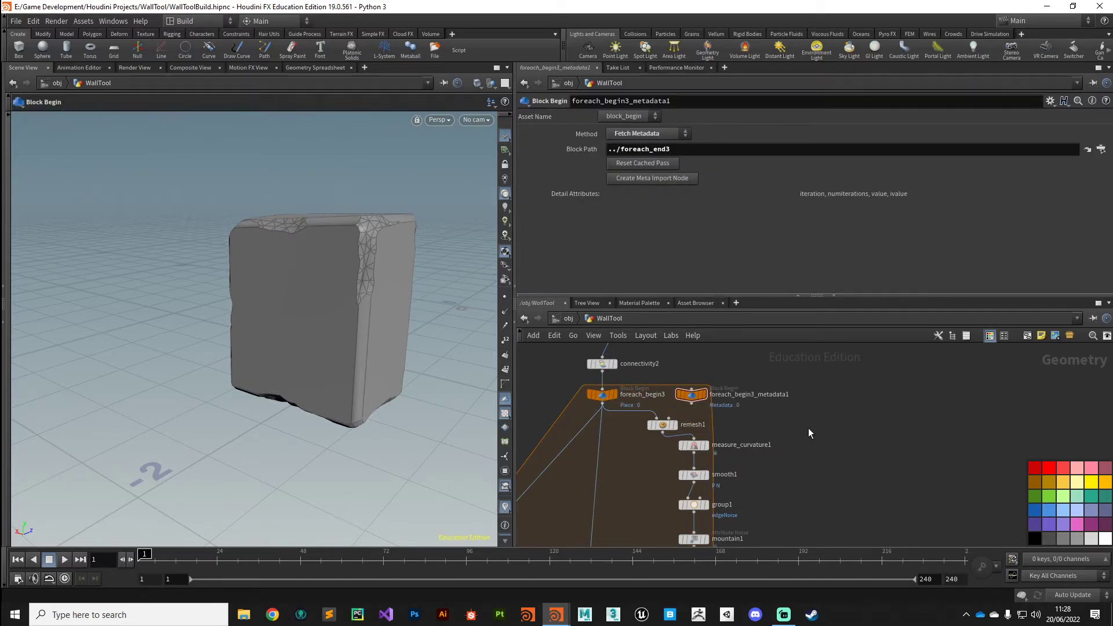
double_click(738, 396)
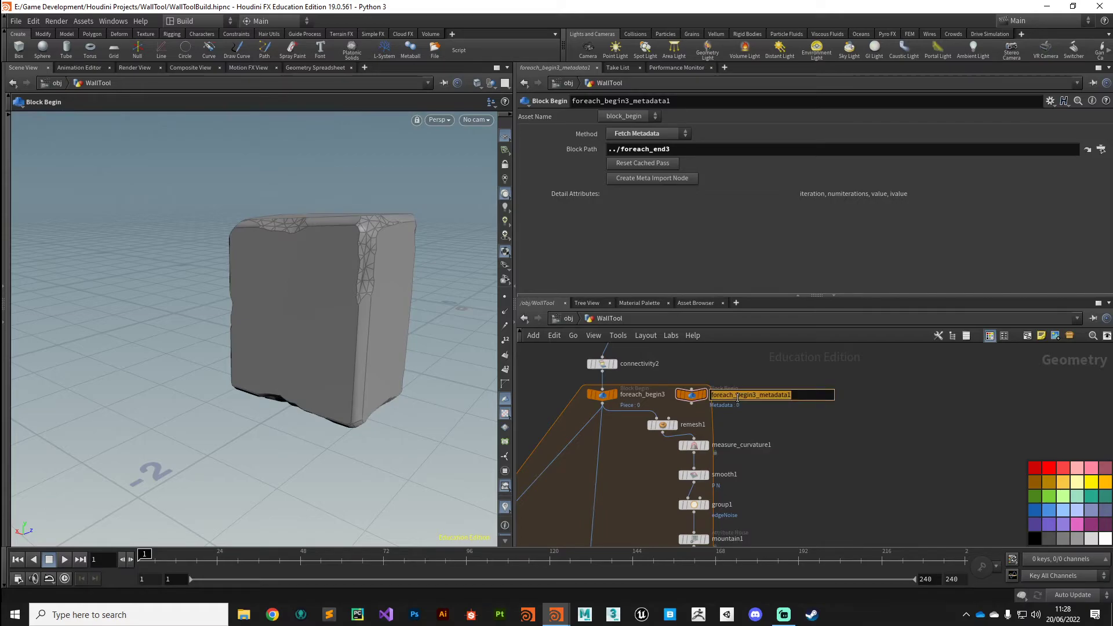
text(iter)
key(Return)
Set mountain1's noise Offset to the expression detail("../iter", "iteration", 0)
scroll(736, 441, down, 3)
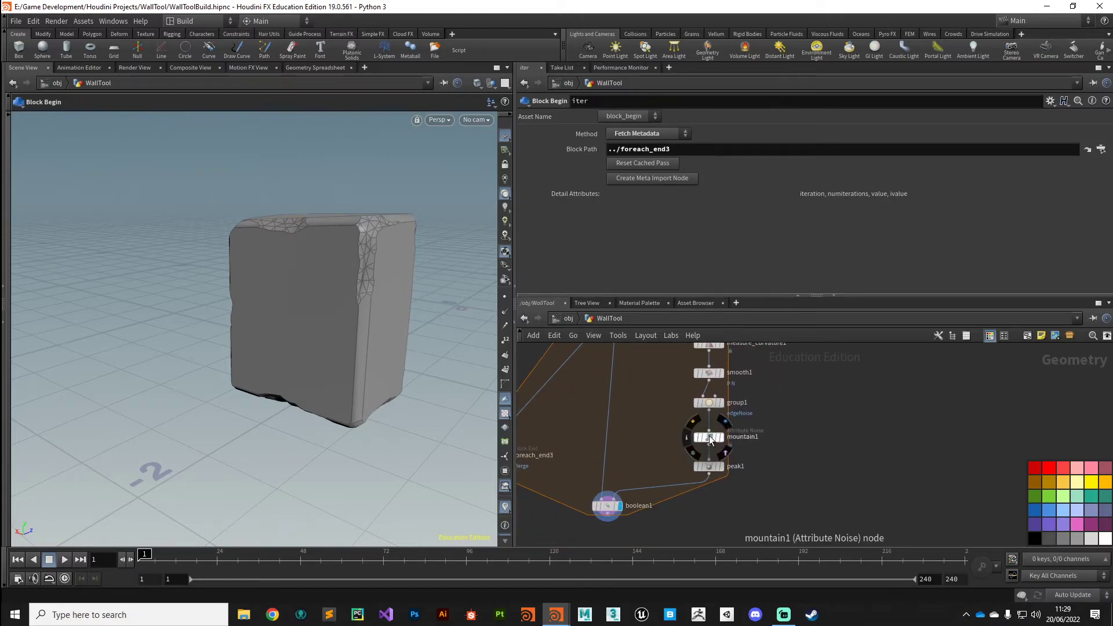
click(708, 436)
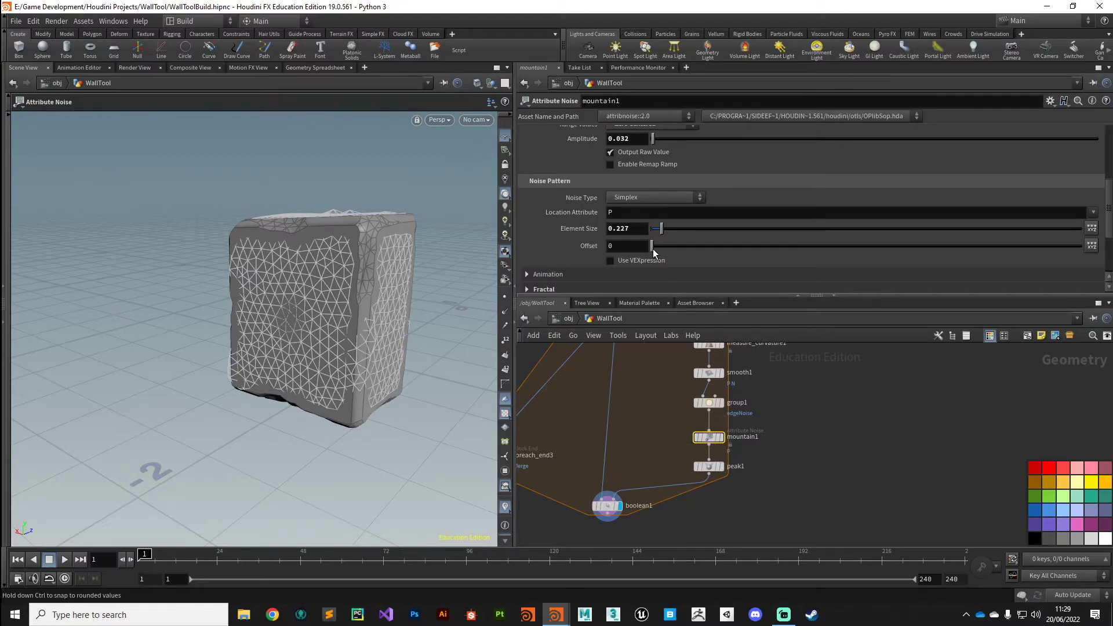
drag(654, 250, 694, 250)
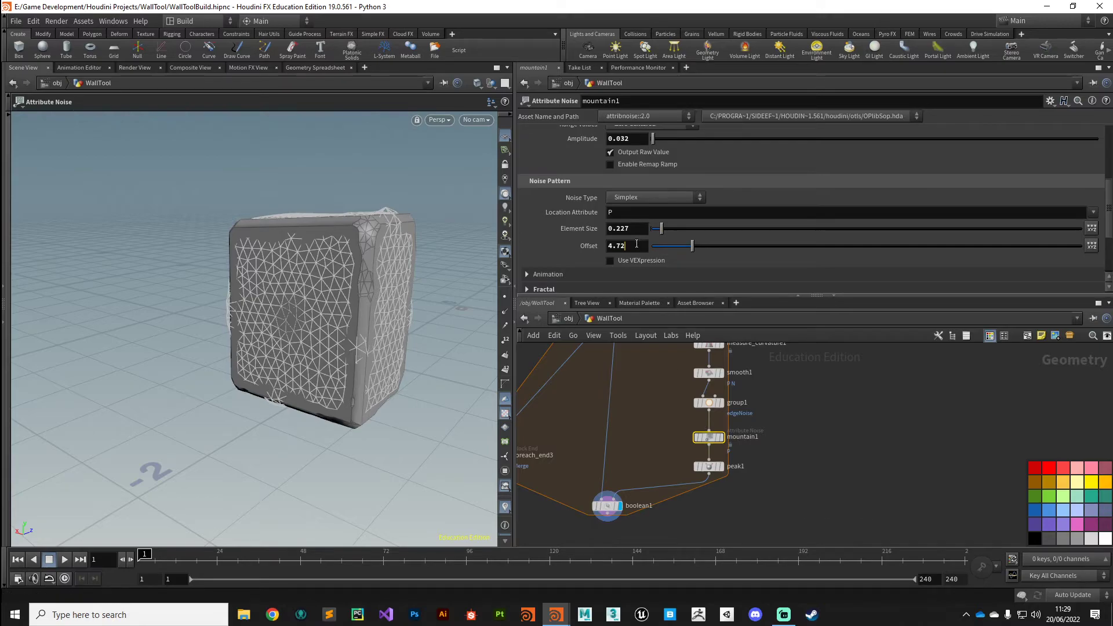
text(dewtail)
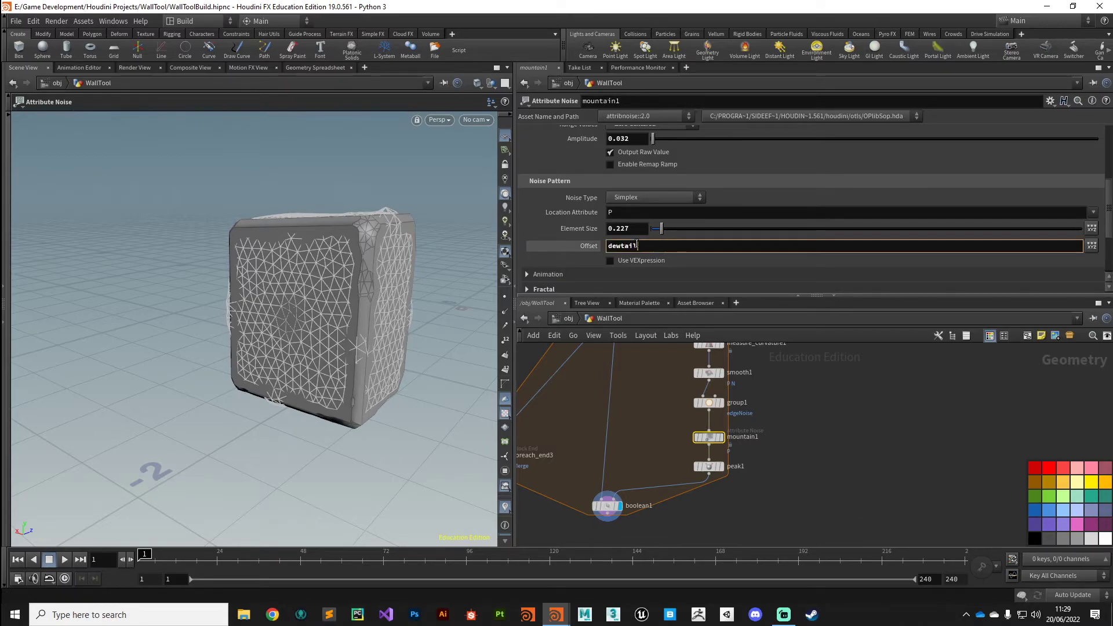
key(BackSpace)
key(BackSpace)
text(tail)
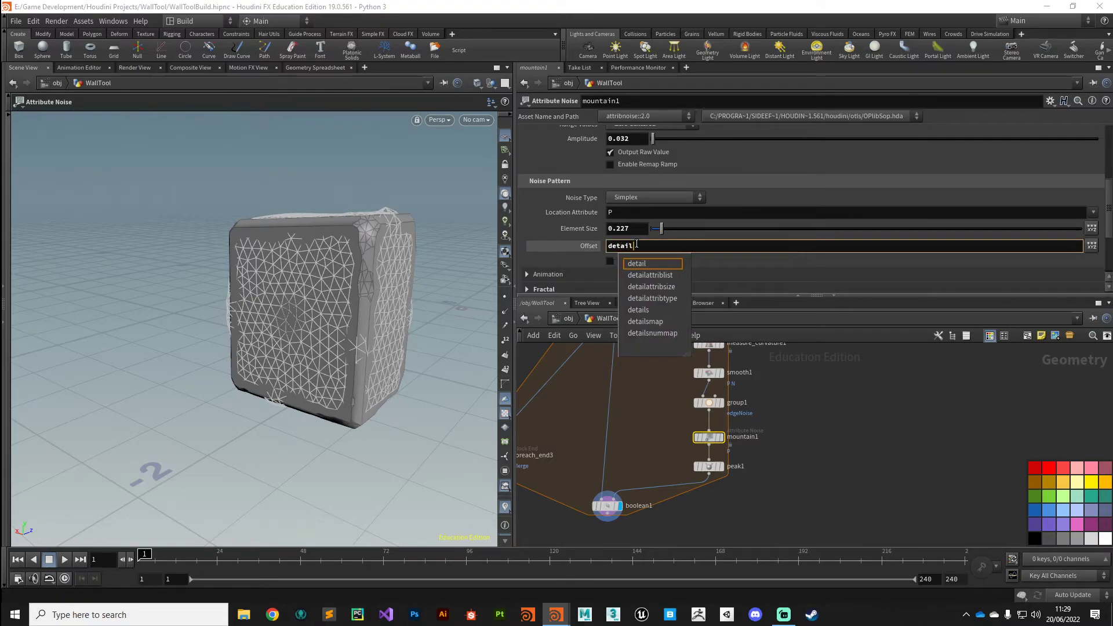
text(("../)
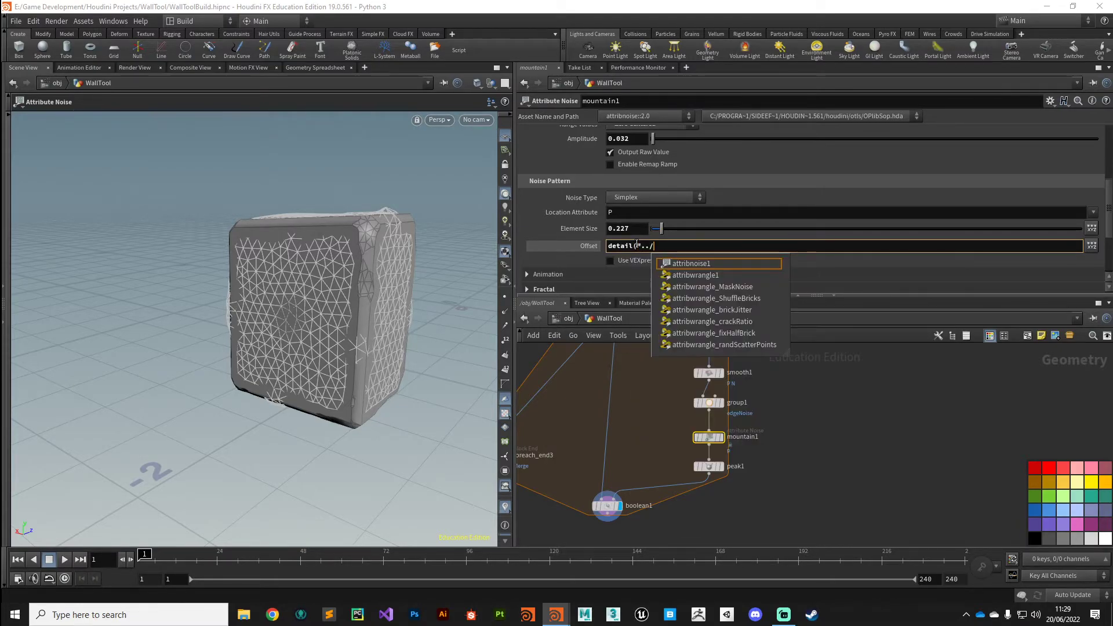
text(iter", ")
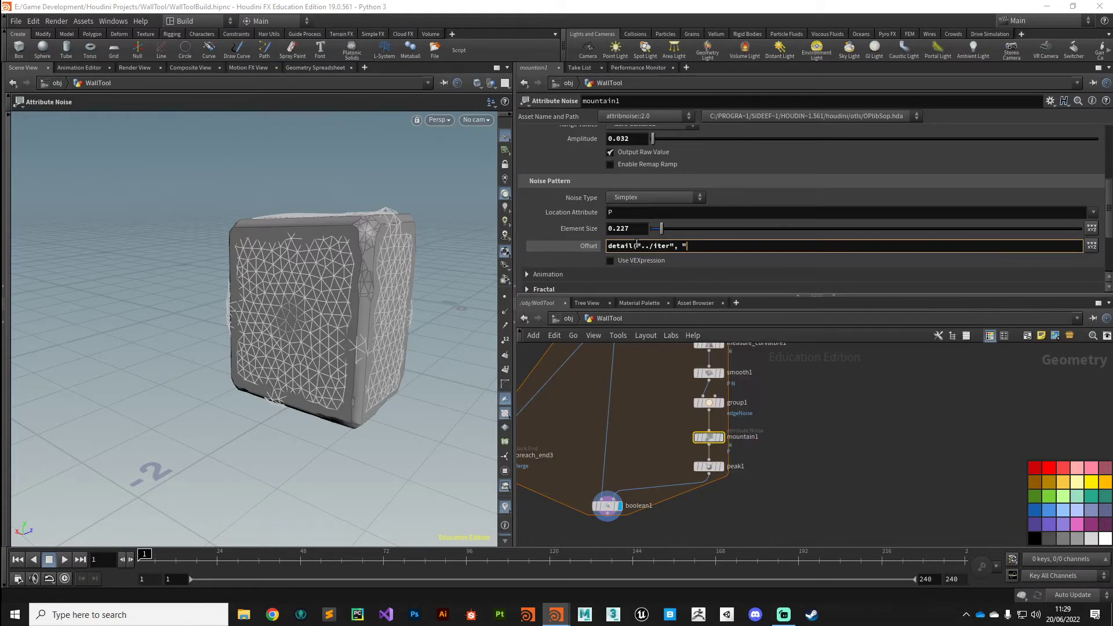
text(iteration")
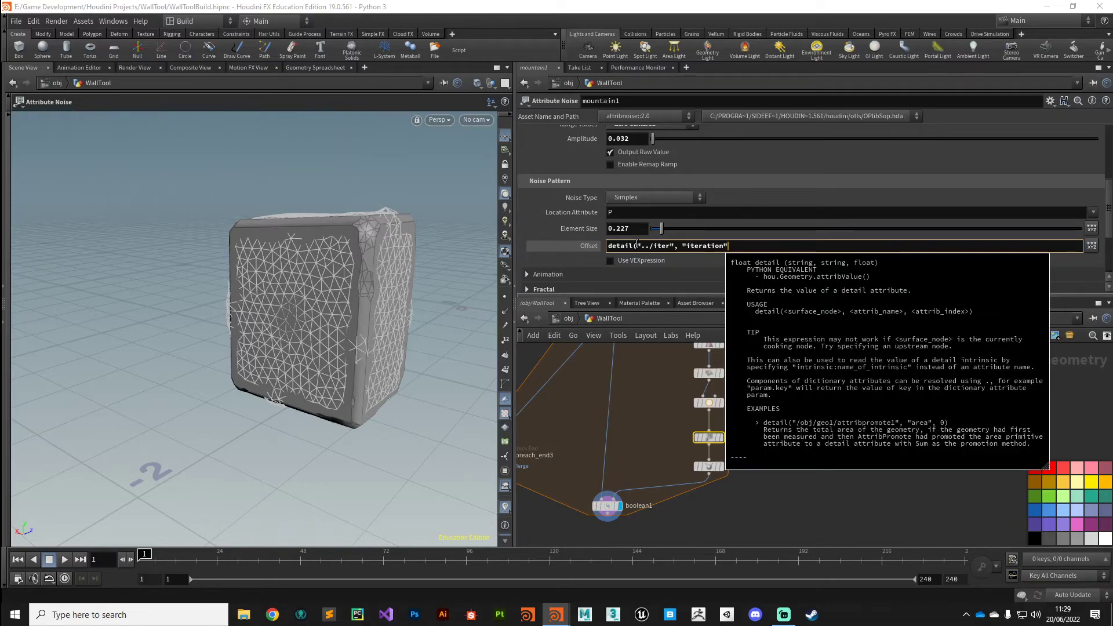
text(, 0))
key(Return)
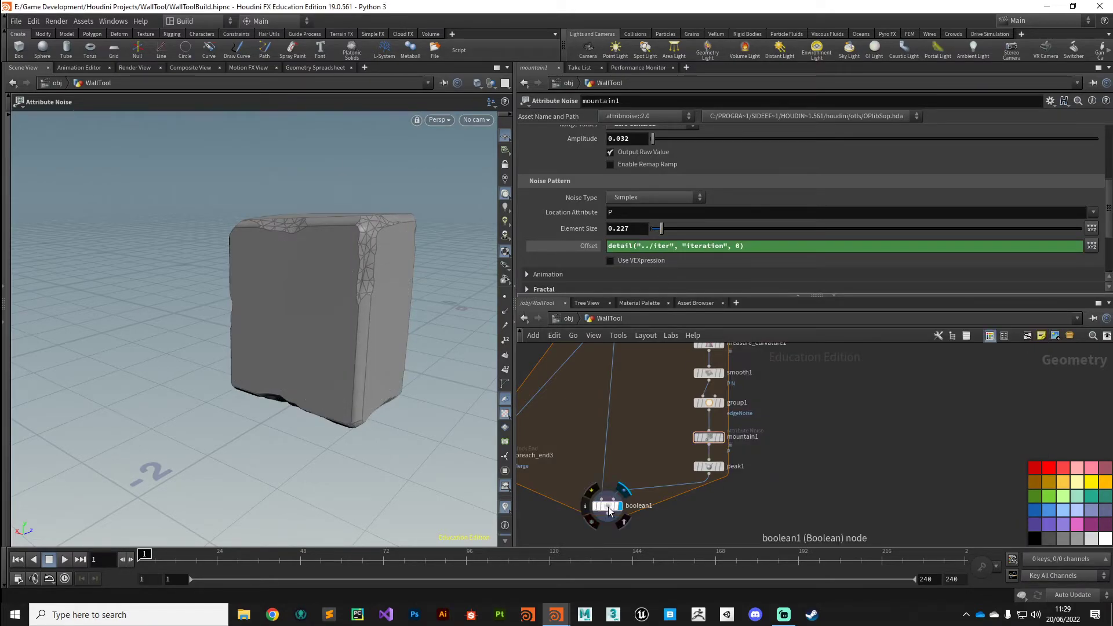
Move foreach_end3 clear of the chain, connect boolean1's output to it, and display the looped wall
drag(607, 505, 659, 444)
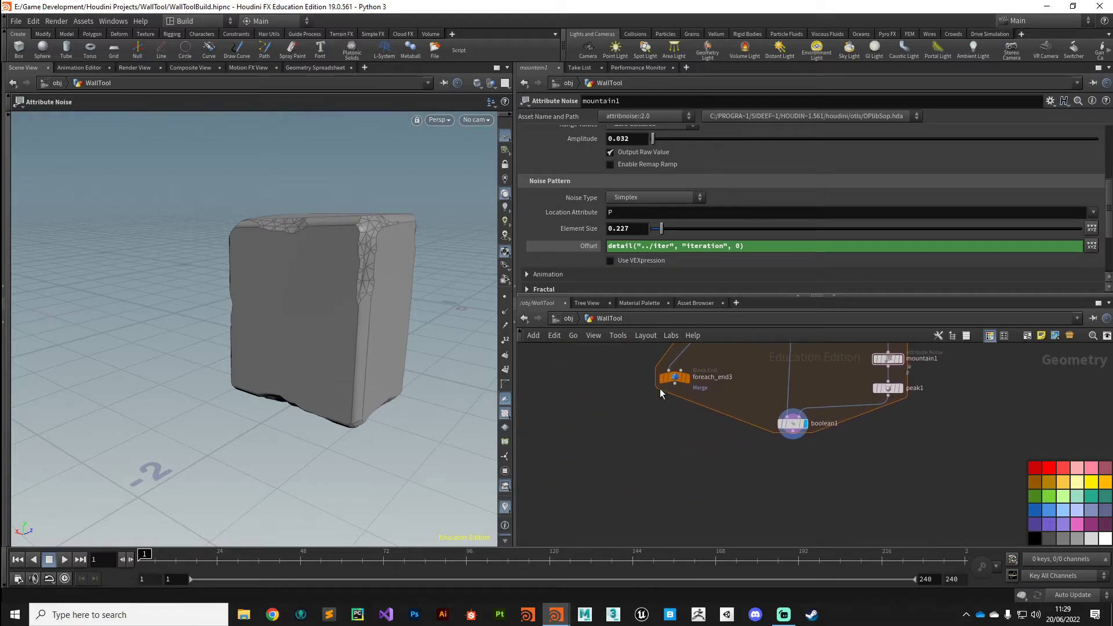
drag(664, 382, 623, 440)
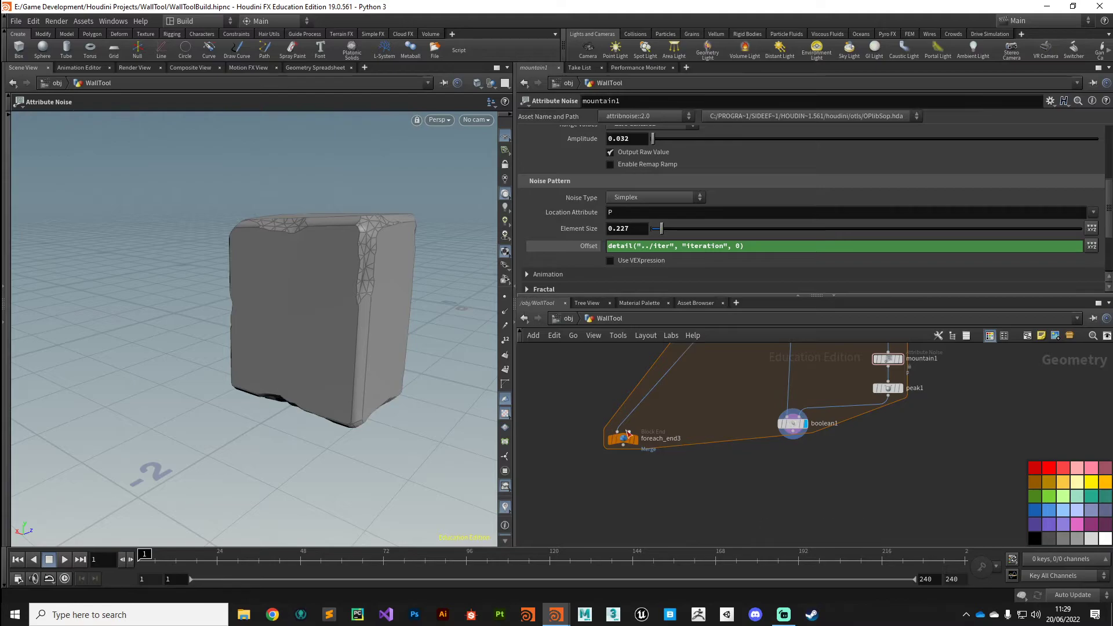
click(793, 440)
click(634, 443)
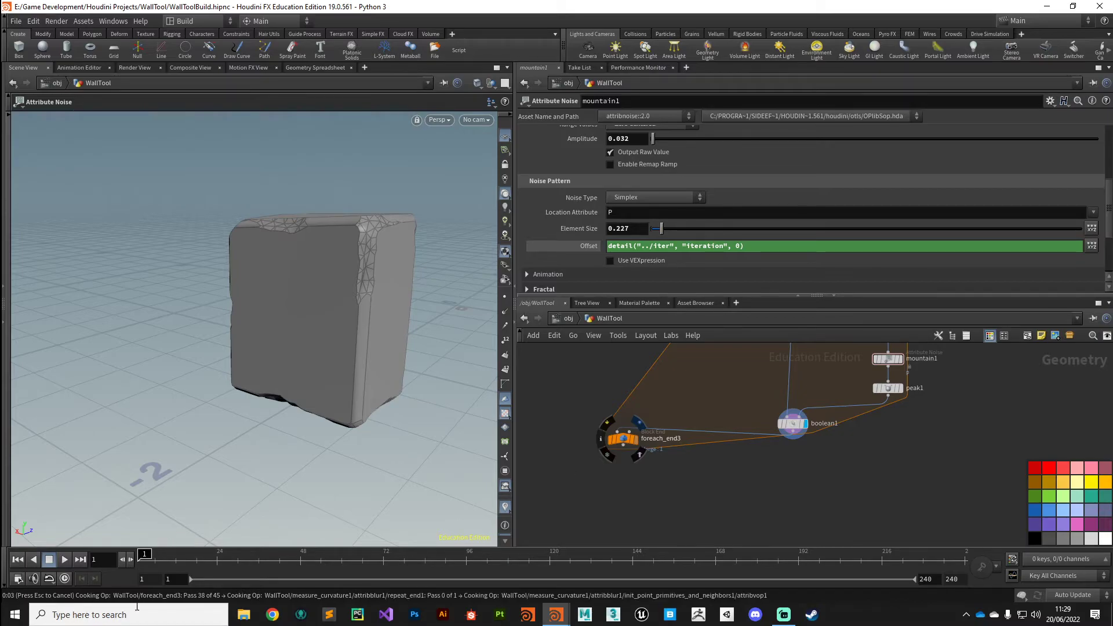
drag(371, 380, 360, 410)
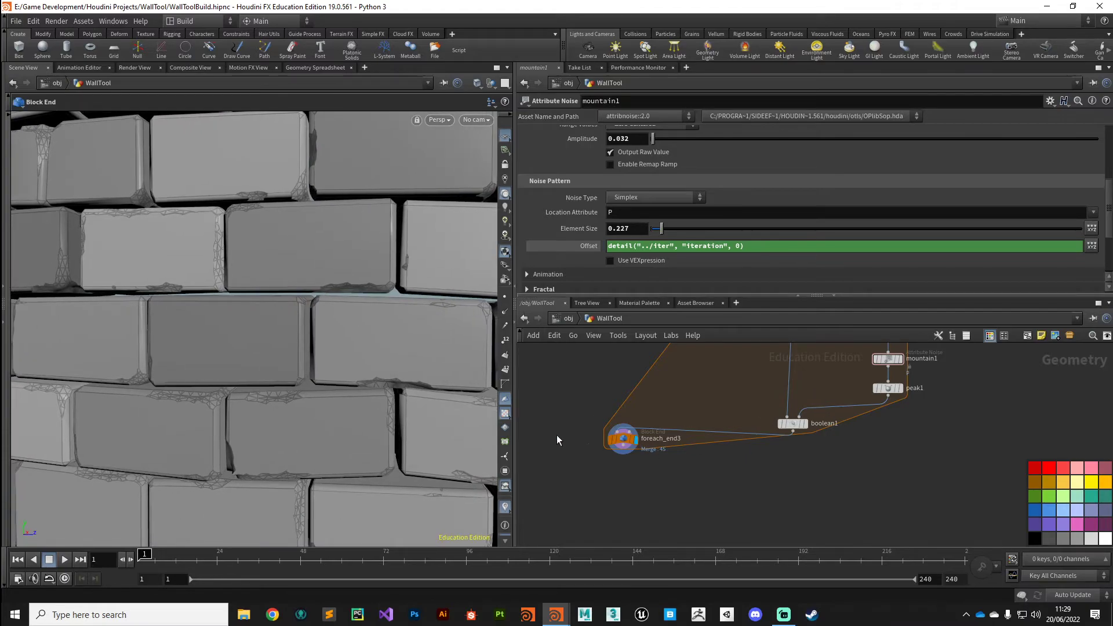
middle_drag(826, 398, 795, 454)
drag(360, 313, 314, 428)
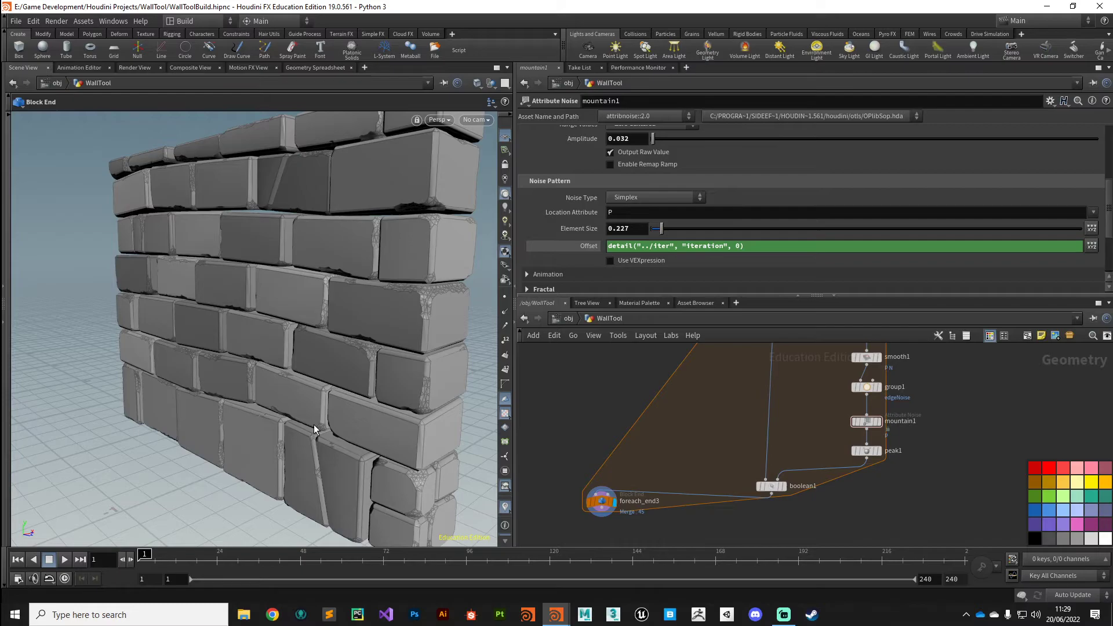
Display boolean1's single brick and reduce peak1's Distance to 0.002
click(867, 452)
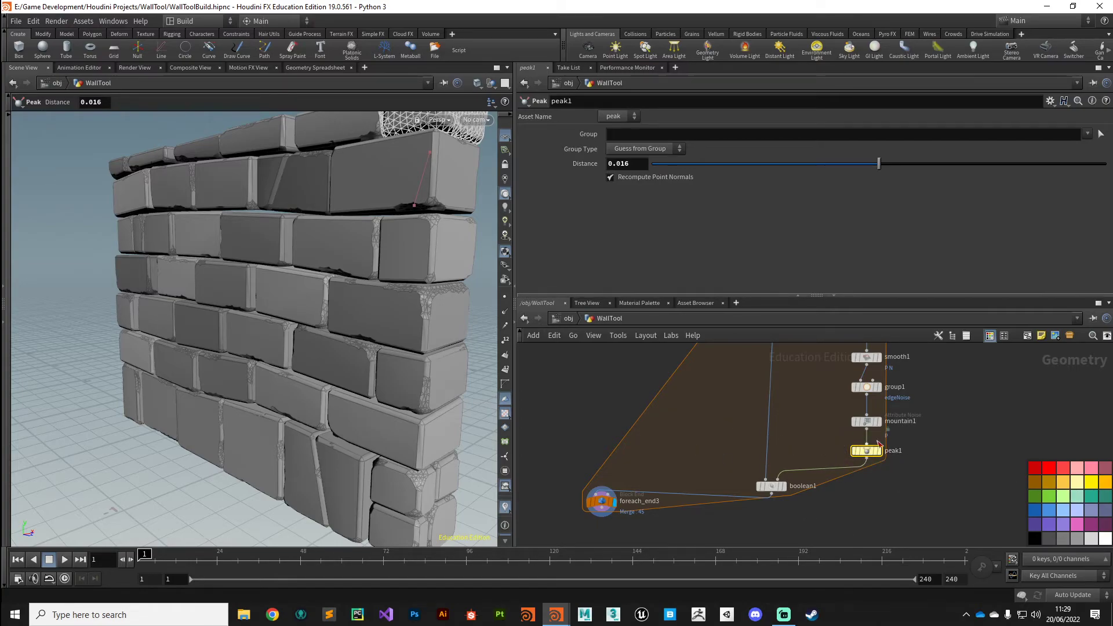
mouse_move(783, 489)
click(783, 487)
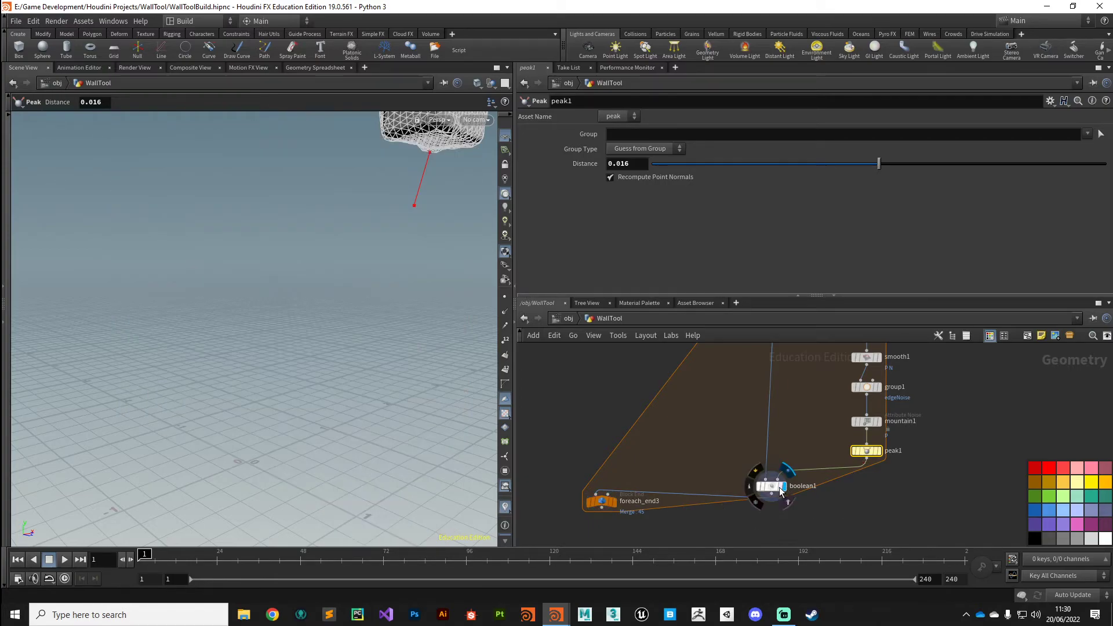
click(768, 486)
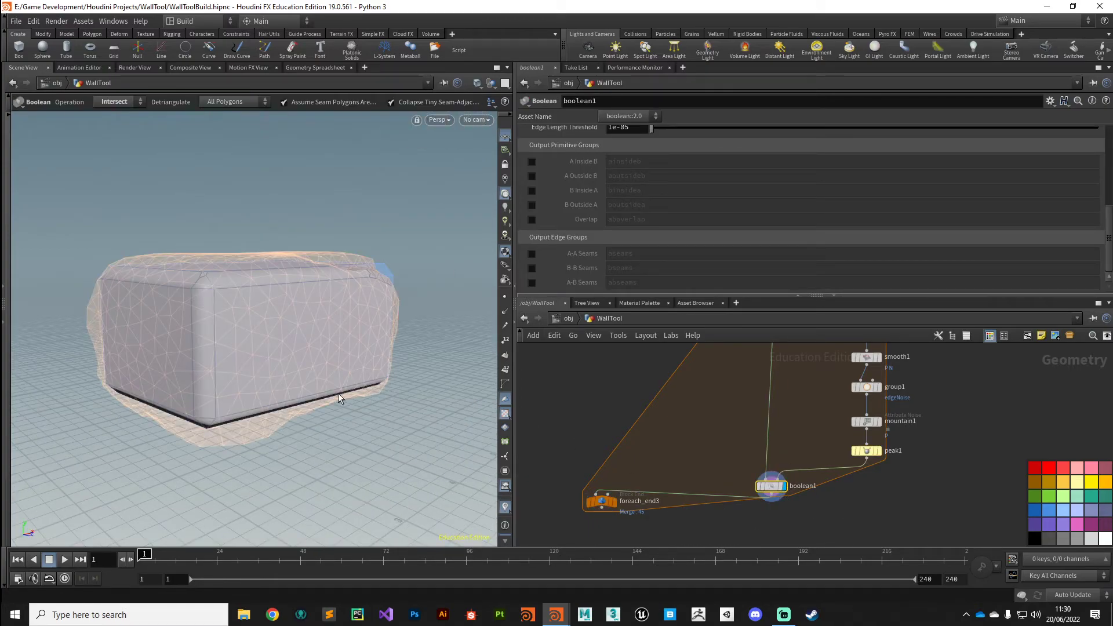
click(868, 452)
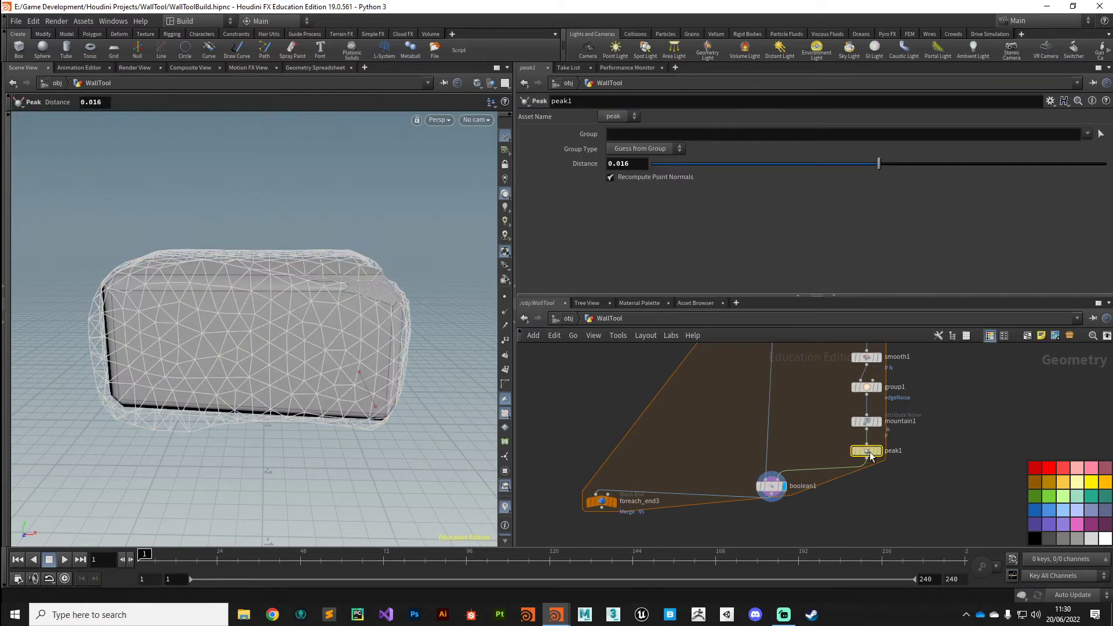
middle_drag(623, 209, 542, 223)
key(Escape)
drag(377, 321, 311, 319)
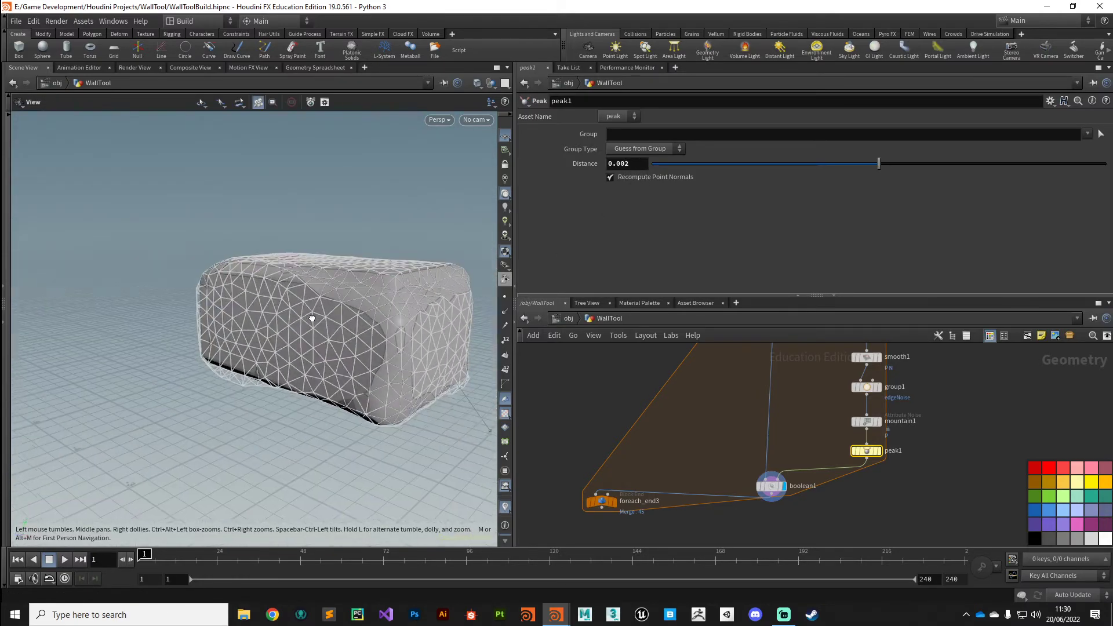
Inspect the intersected brick at boolean1 and set mountain1's noise Element Size to 0.223
click(771, 487)
scroll(371, 369, up, 3)
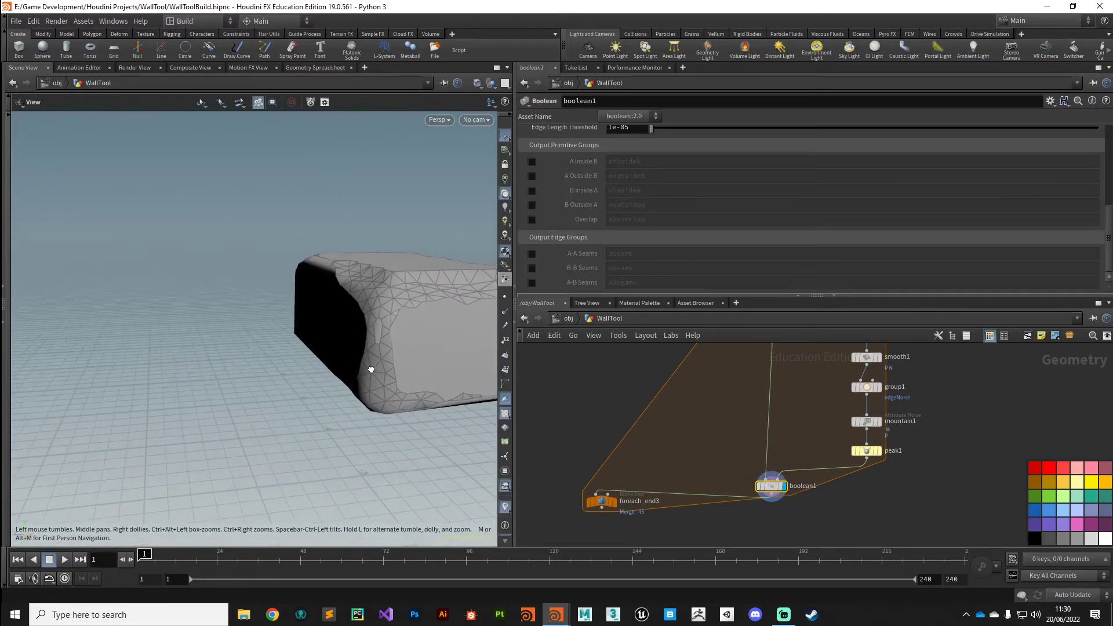
drag(371, 370, 479, 348)
key(Return)
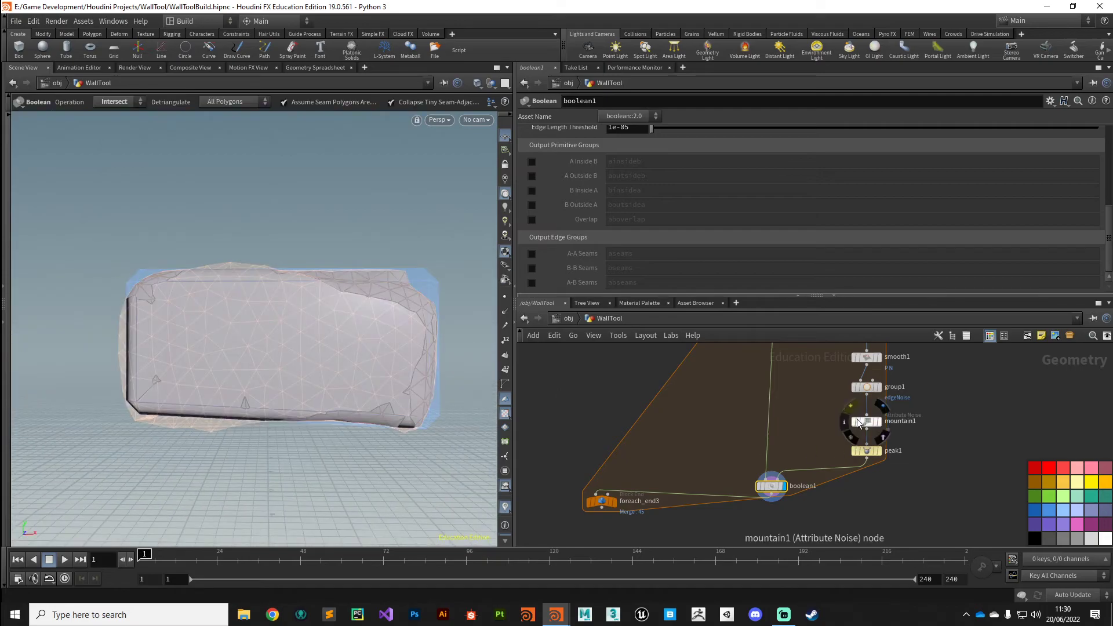
click(856, 418)
middle_drag(643, 229, 628, 273)
Display foreach_end3 and inspect the full wall's brick edges from near and far
middle_drag(675, 523, 735, 478)
mouse_move(666, 454)
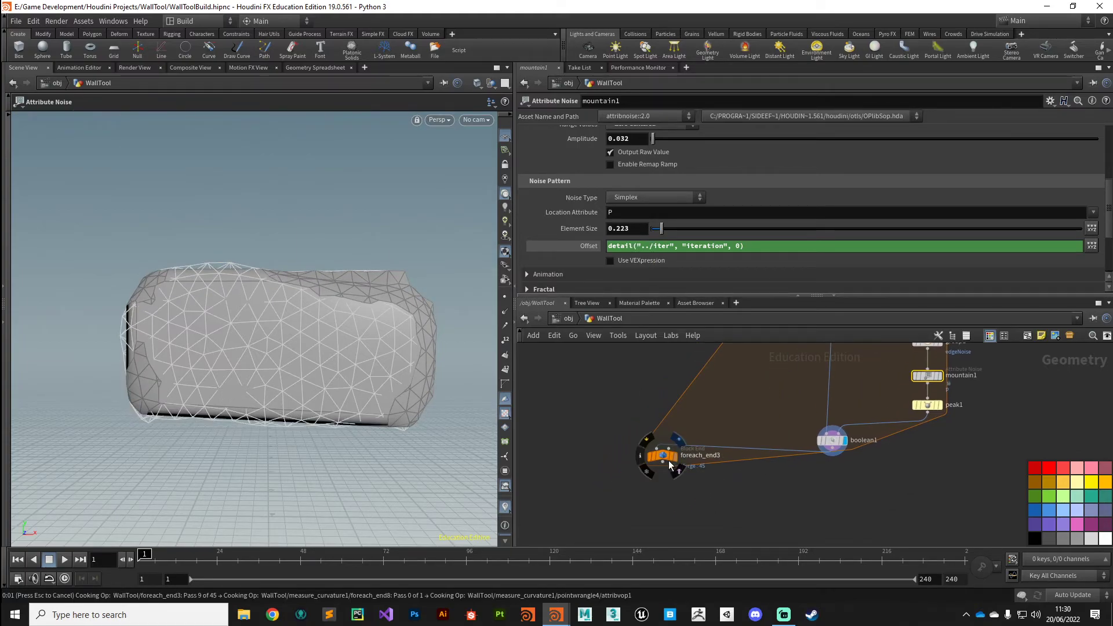
click(669, 463)
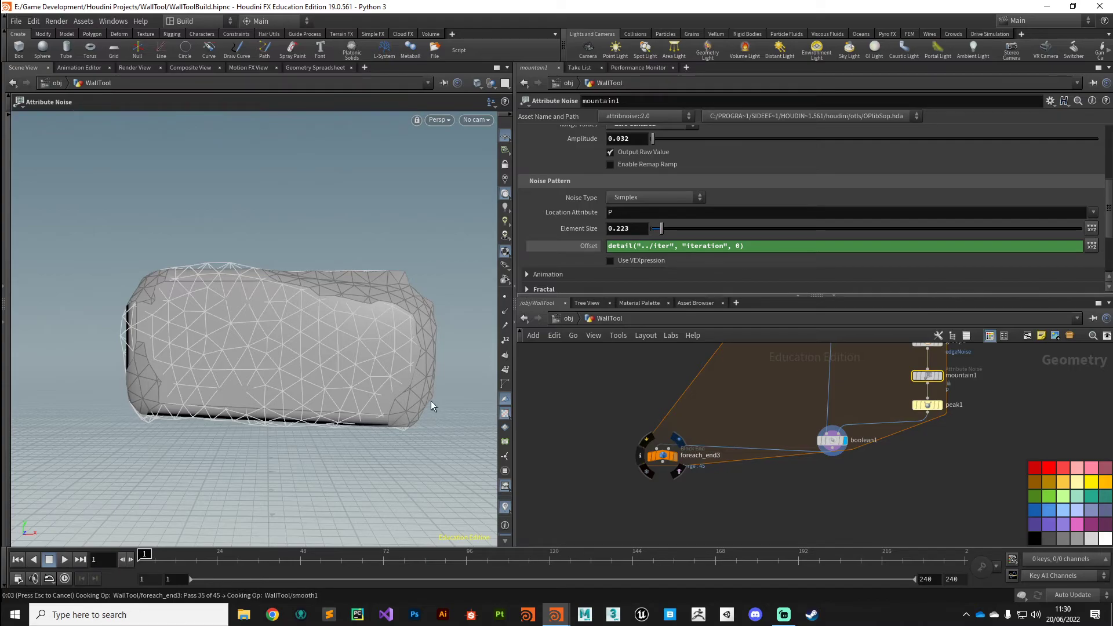
key(Escape)
scroll(300, 340, down, 5)
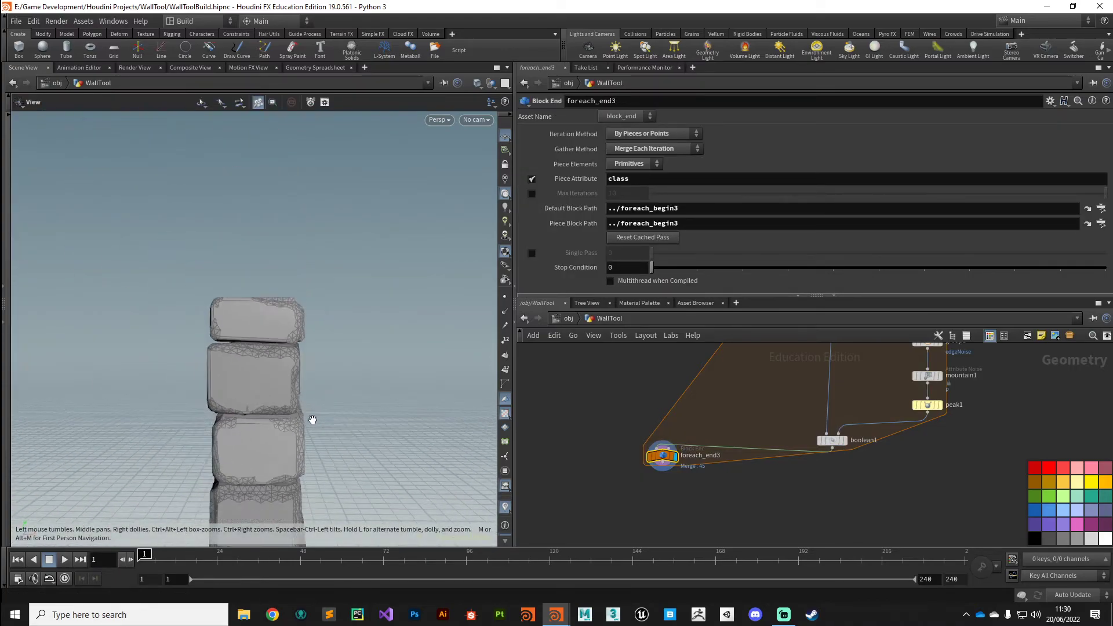
drag(310, 417, 284, 373)
scroll(331, 398, up, 10)
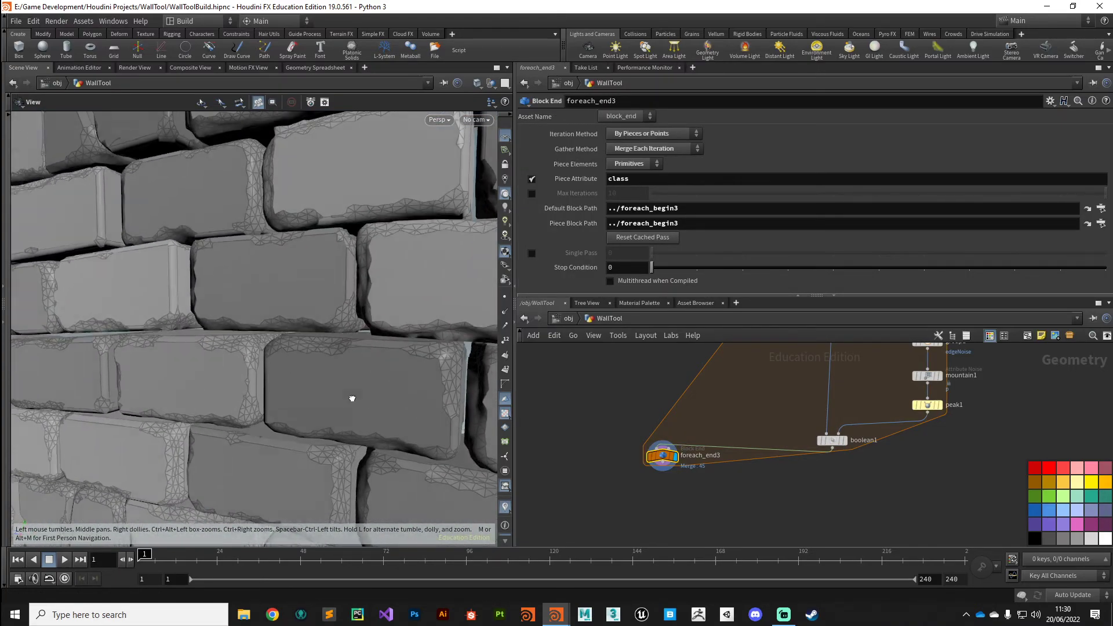
scroll(306, 387, down, 10)
drag(306, 388, 274, 375)
key(Escape)
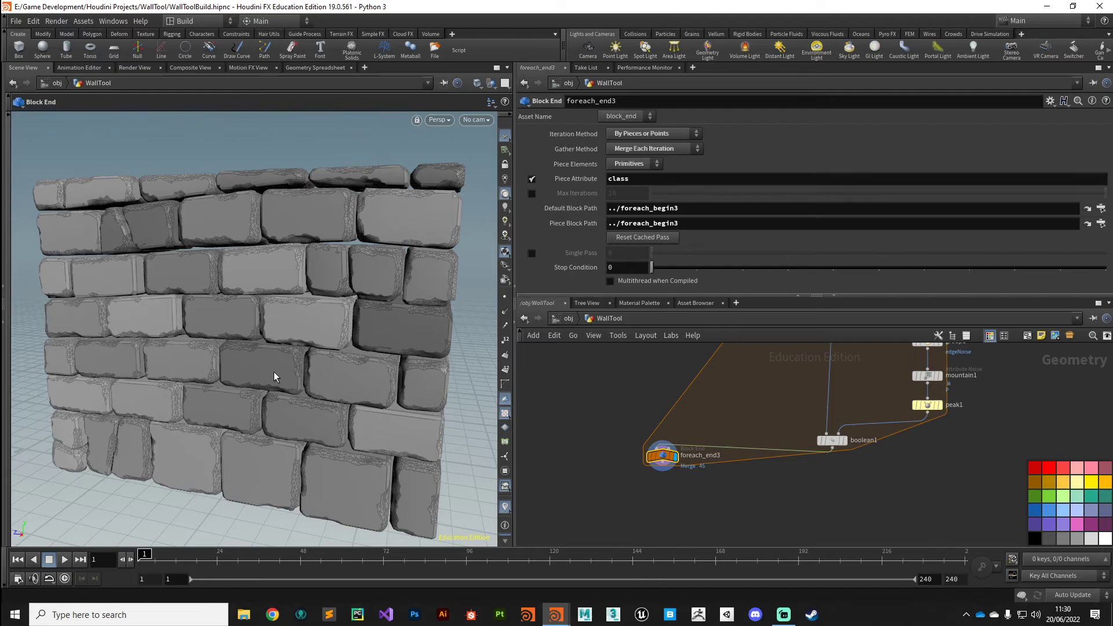
Add a Labs Edge Damage node in the empty space beside the brick loop
middle_drag(790, 398, 762, 417)
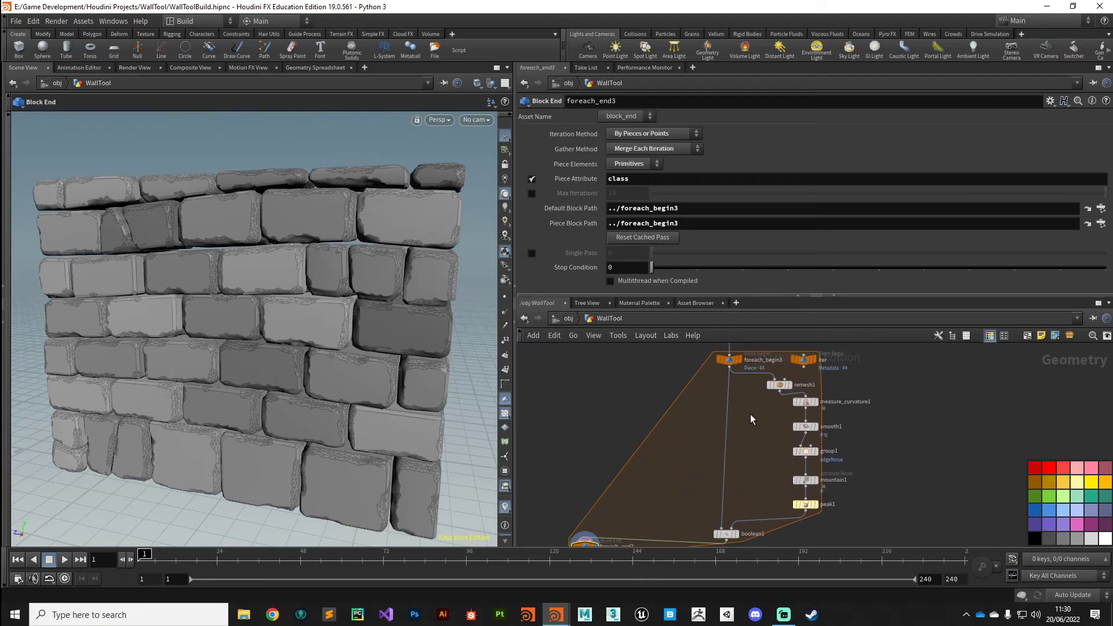
key(Tab)
text(ed)
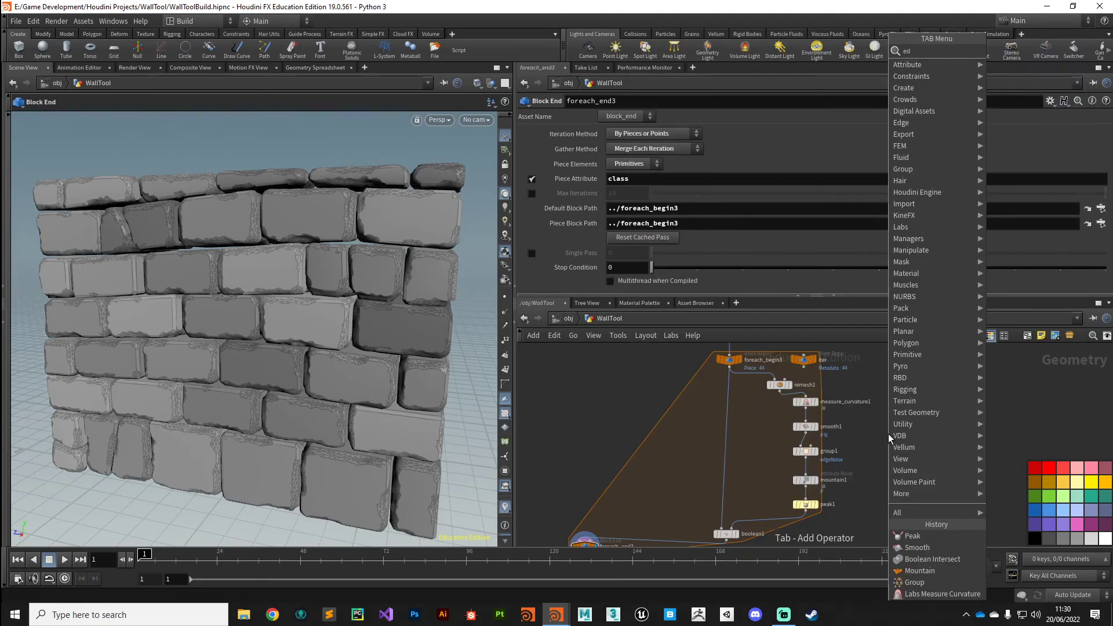
text(g)
key(Down)
key(Down)
key(Down)
key(Down)
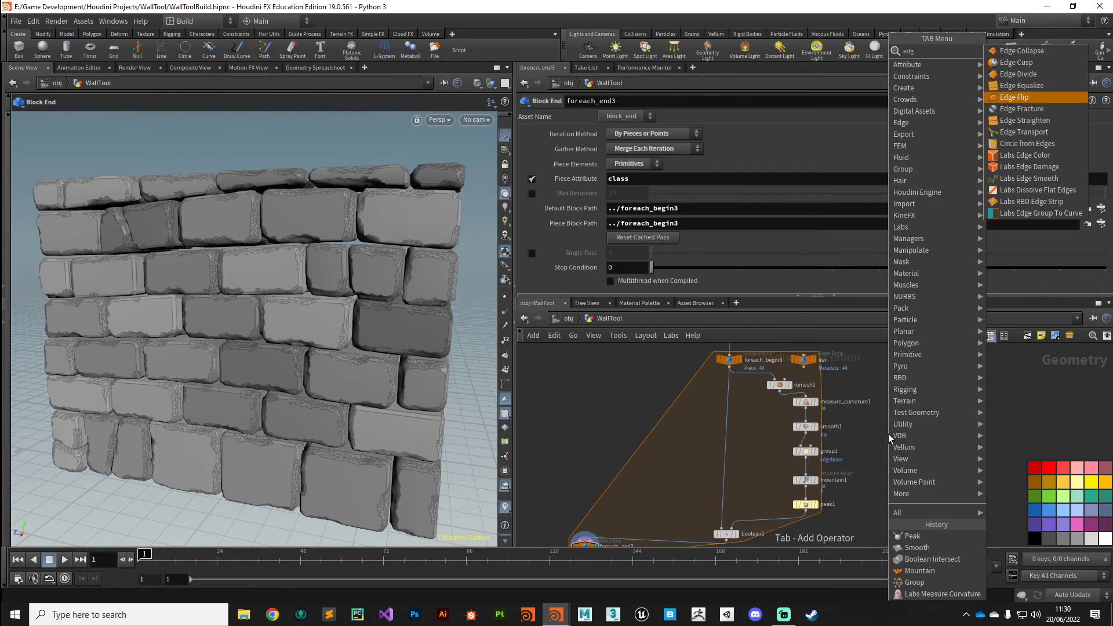
key(Down)
key(Down)
key(Down)
key(Down)
key(Down)
key(Down)
key(Return)
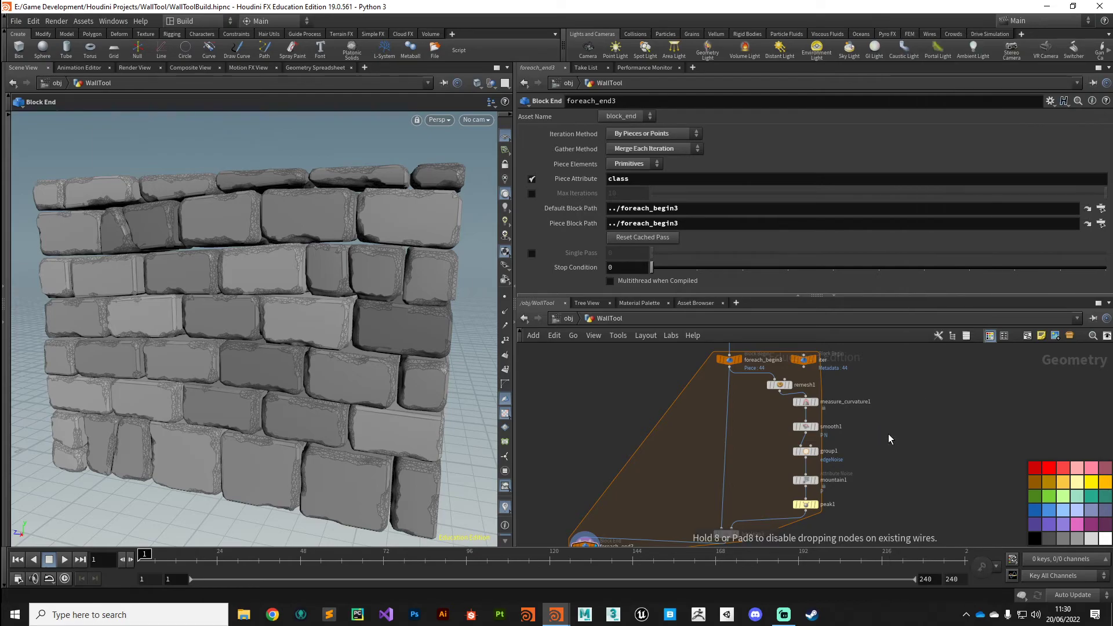
click(888, 434)
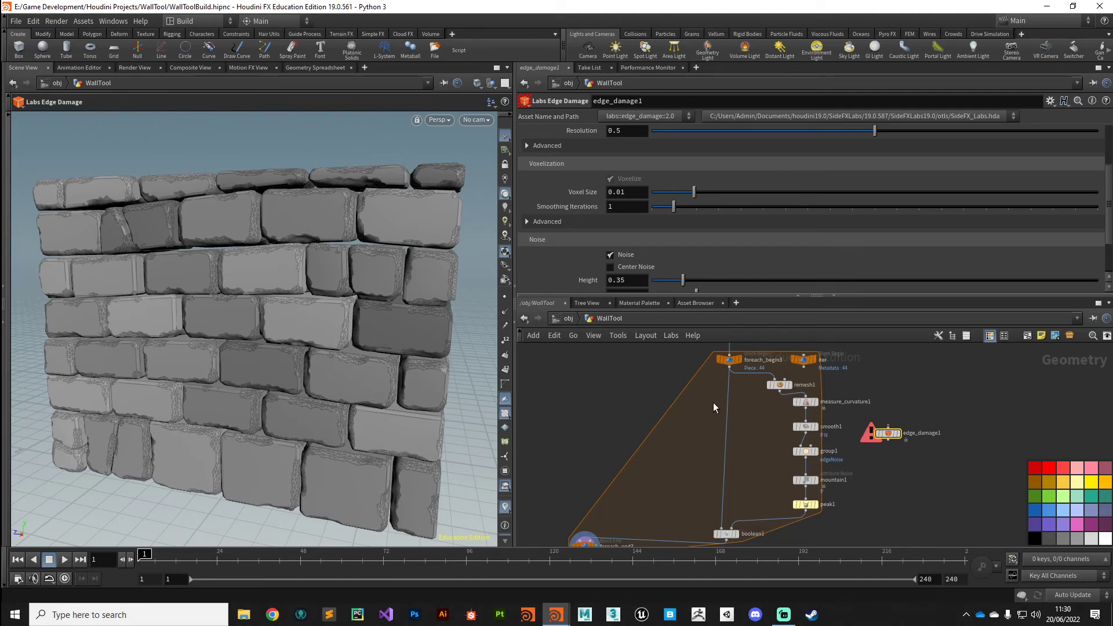
Examine the worn brick edges on the wall up close
key(Escape)
scroll(328, 339, up, 5)
drag(328, 339, 305, 386)
drag(177, 381, 238, 366)
key(Return)
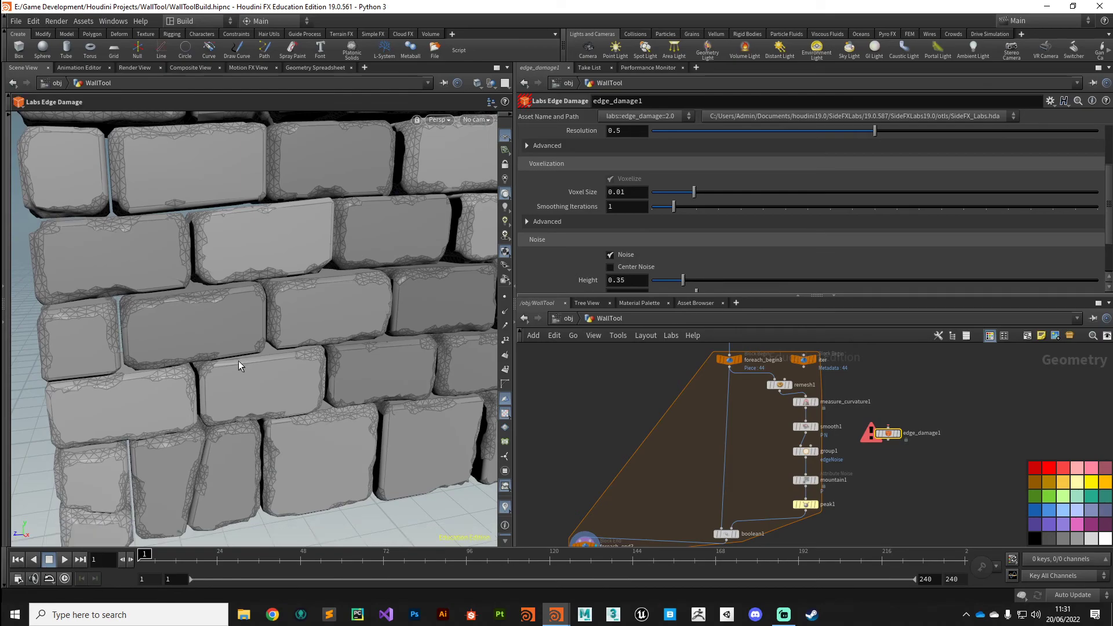